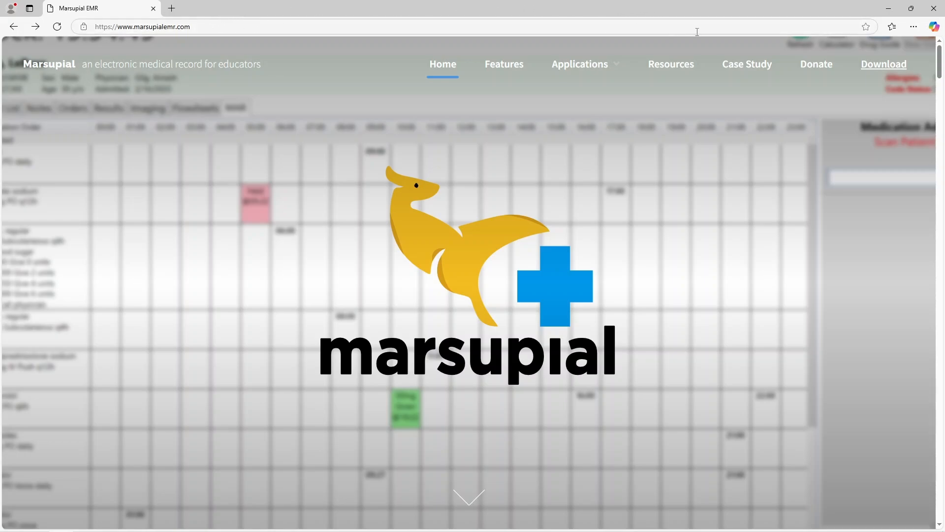
Step: Go to the website's Download section, which points to the GitHub-hosted applications
click(887, 66)
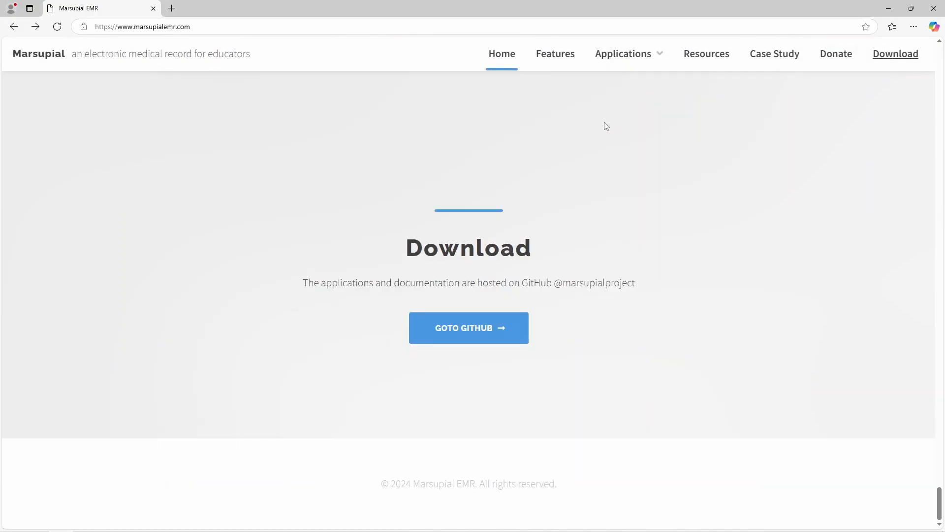
Step: Open the marsupialproject GitHub profile listing marsupial-emr, editor, instructor and pharmacy repositories
click(471, 330)
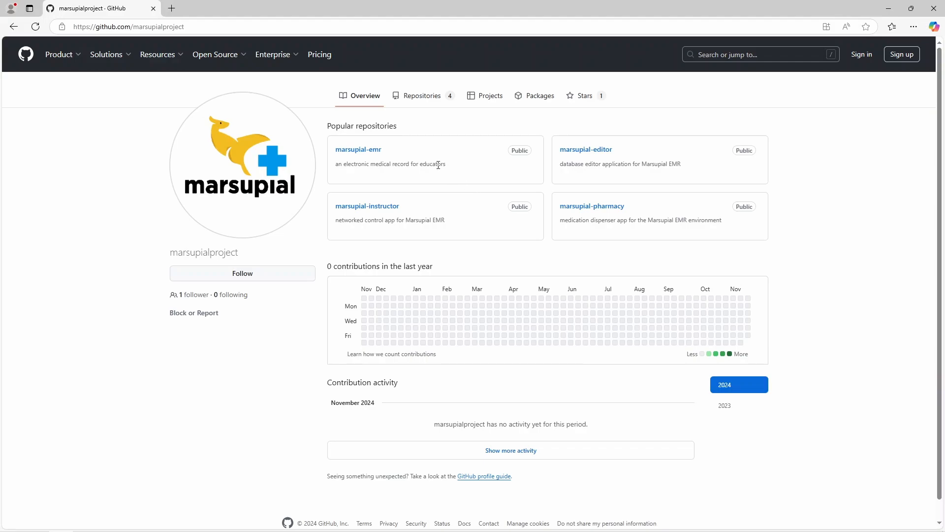
Step: Open the marsupial-emr repository and read down its README to the Quick Links
click(377, 152)
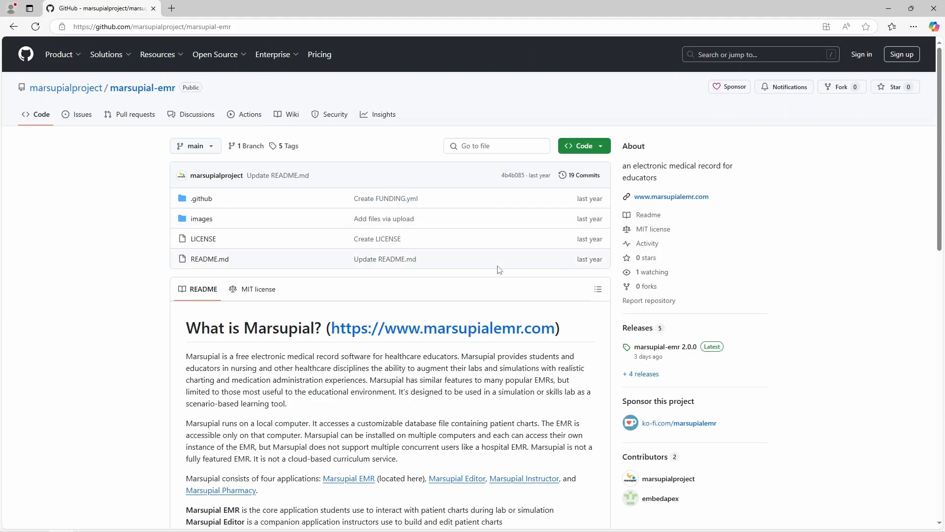
scroll(503, 272, down, 9)
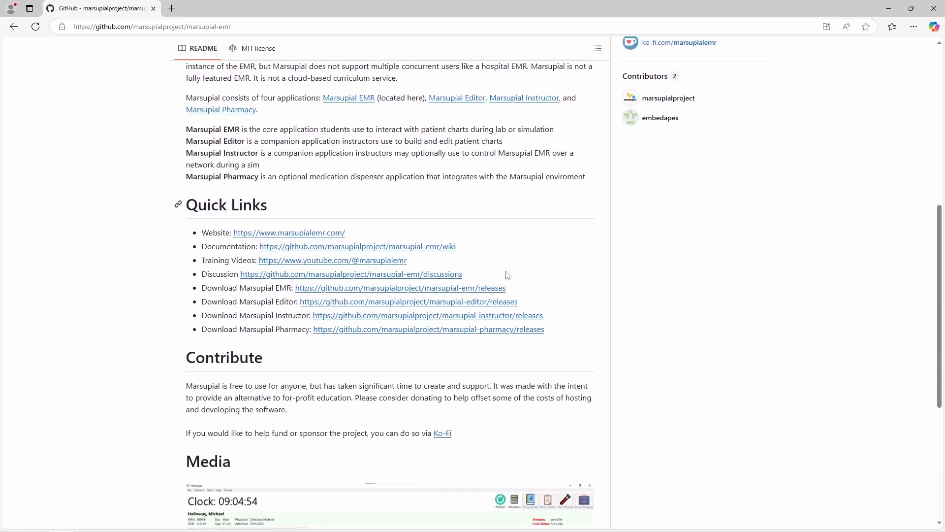
scroll(507, 276, down, 5)
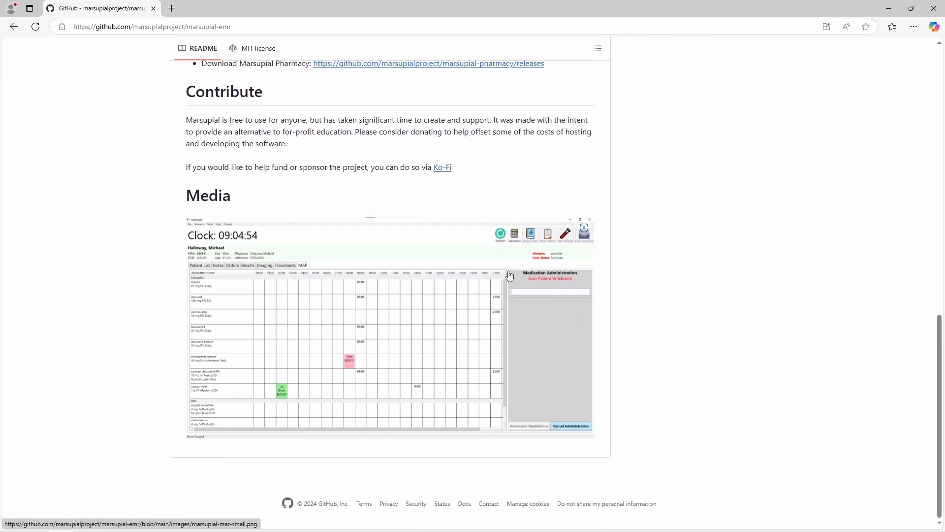
scroll(513, 277, up, 9)
scroll(514, 276, down, 3)
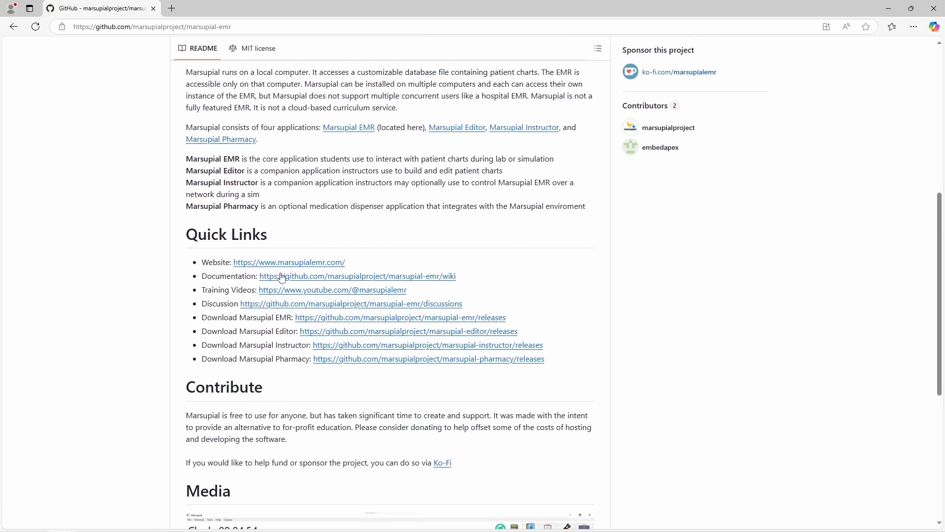
scroll(443, 280, up, 7)
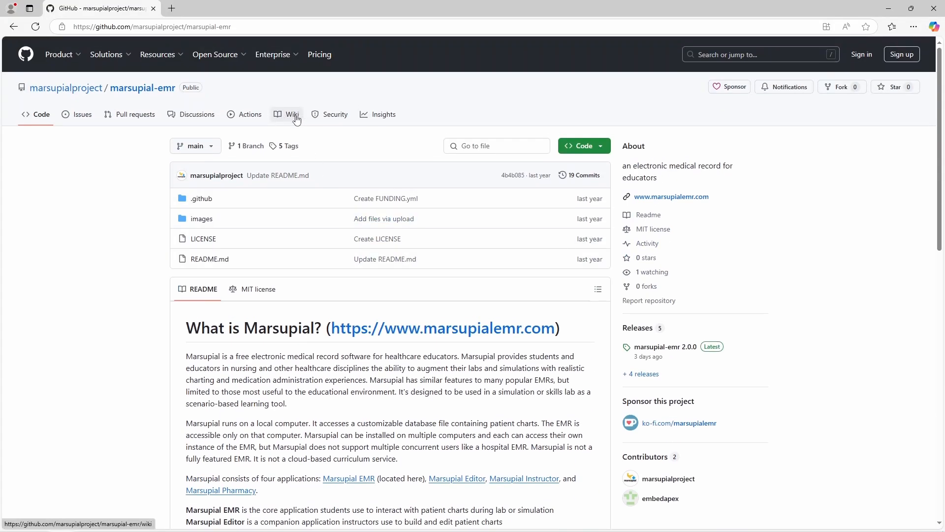
scroll(456, 214, down, 6)
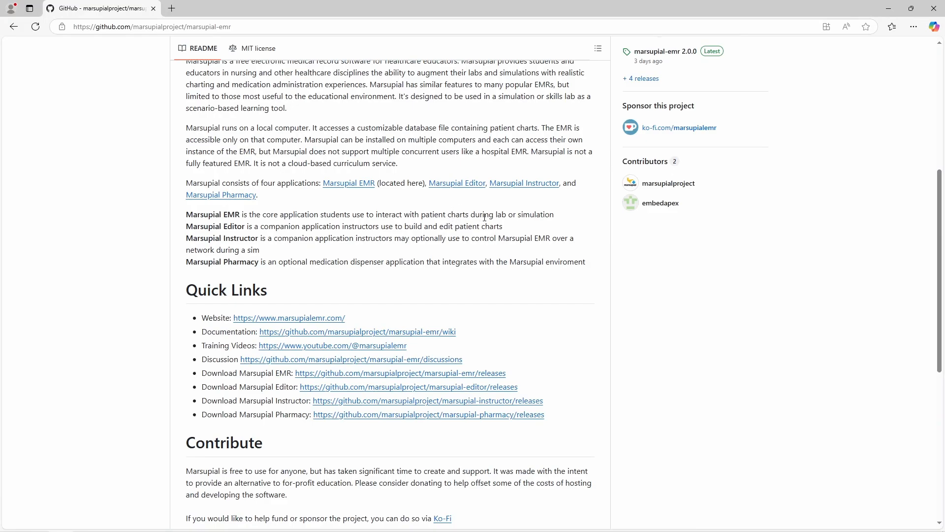
scroll(507, 217, down, 2)
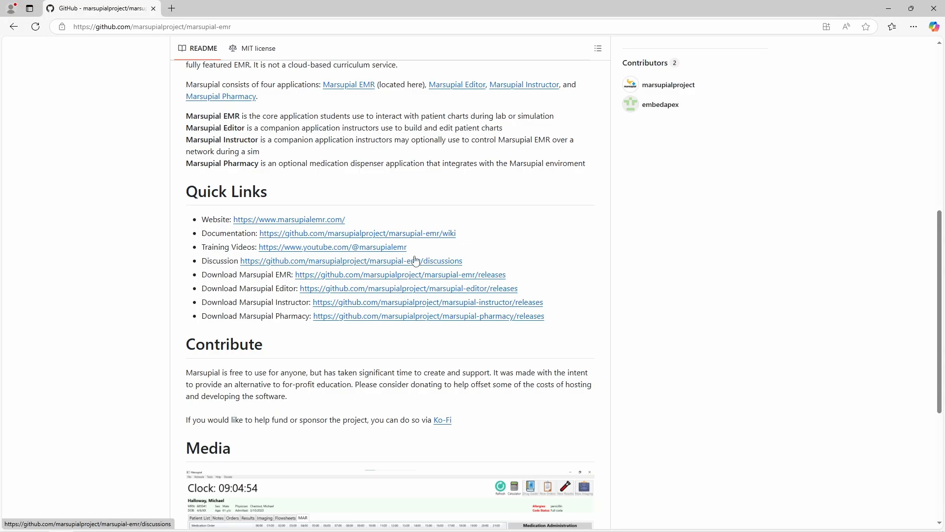
Step: Look over the README's Contribute and Media sections, then return to the top
scroll(445, 258, up, 6)
scroll(447, 259, up, 2)
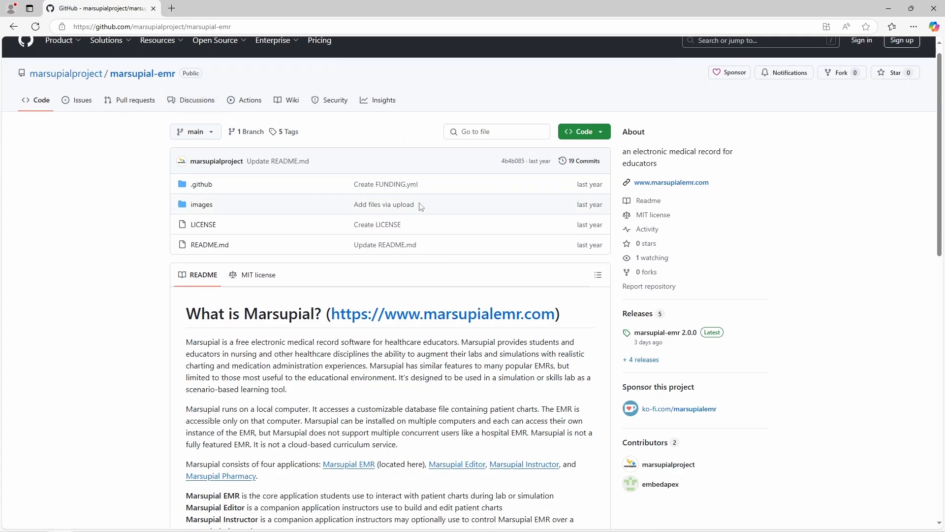
scroll(422, 209, down, 9)
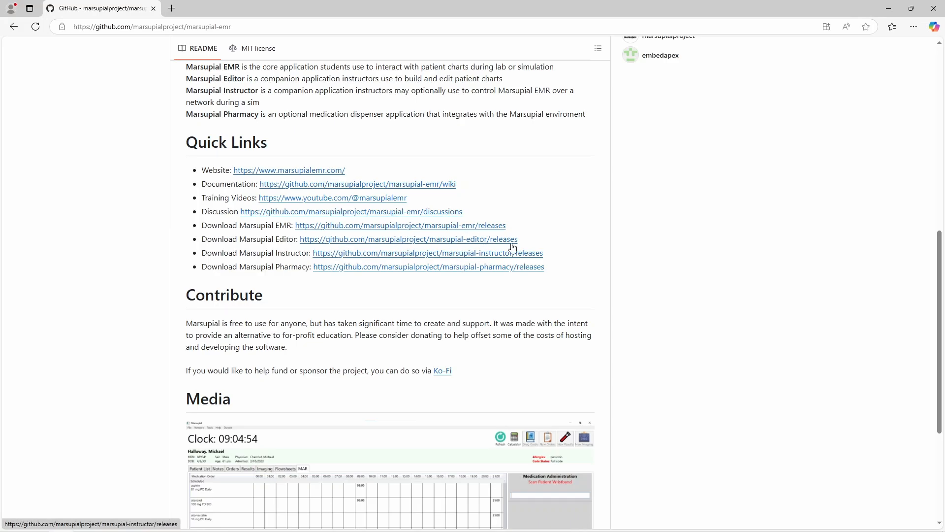
scroll(549, 254, up, 7)
scroll(550, 255, up, 2)
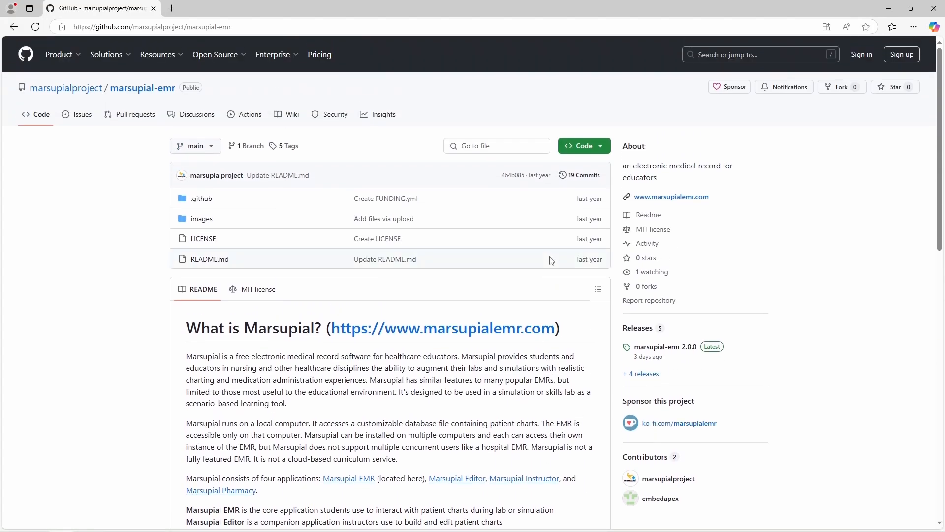
scroll(548, 261, down, 11)
scroll(307, 155, up, 2)
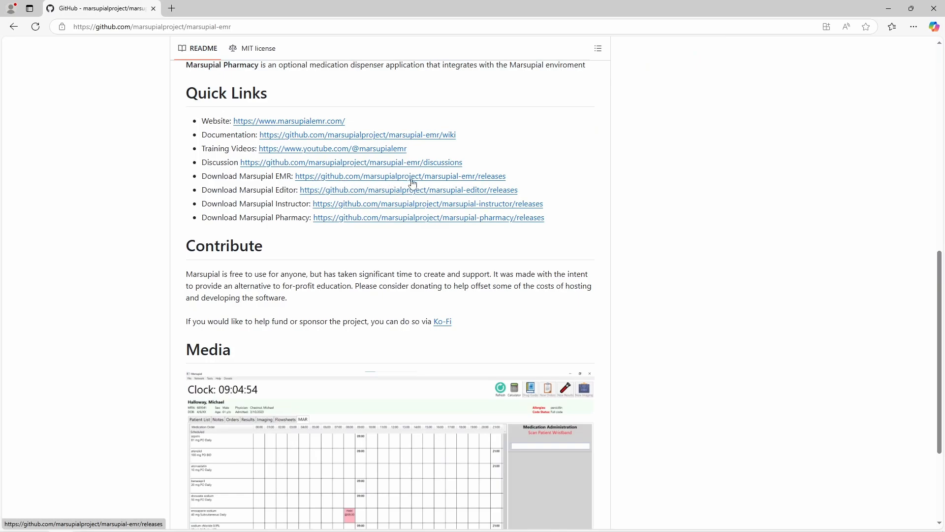
scroll(541, 231, up, 10)
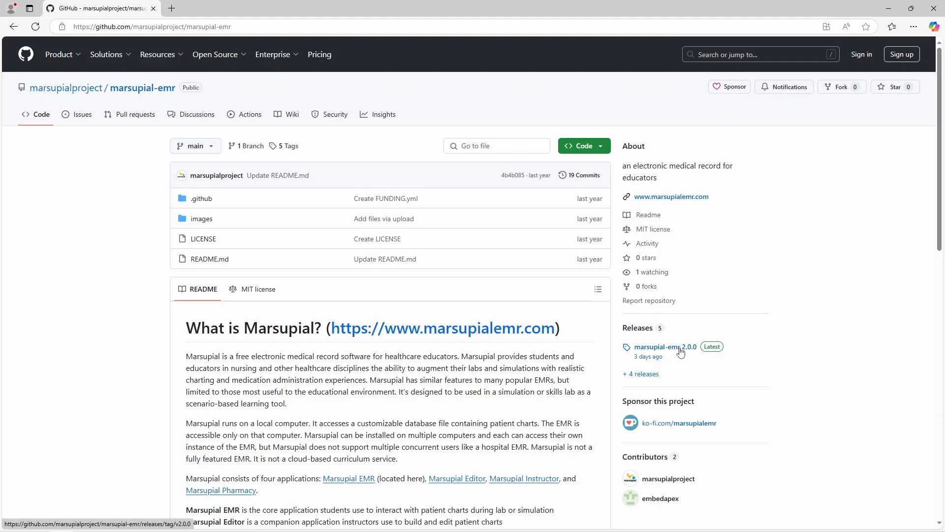
Step: Open the marsupial-emr 2.0.0 release notes and read the installation and upgrade instructions
click(635, 329)
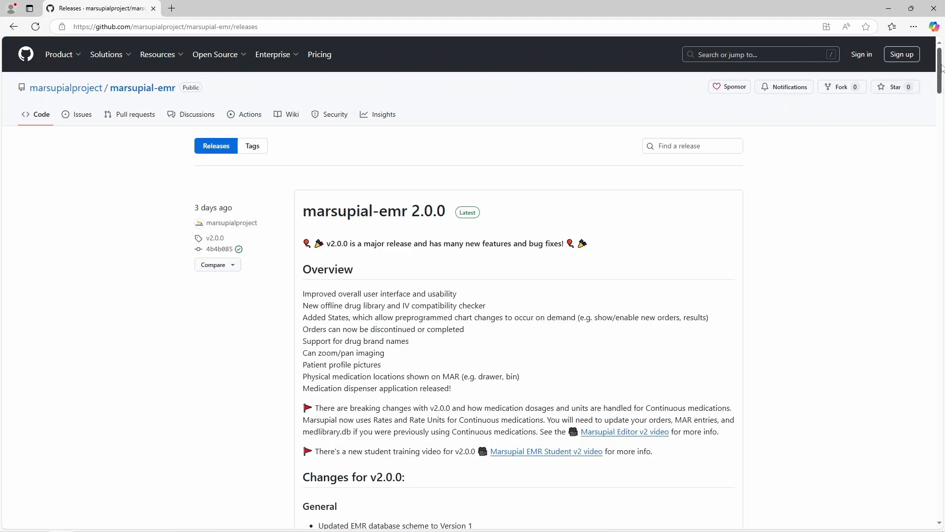
drag(942, 68, 943, 79)
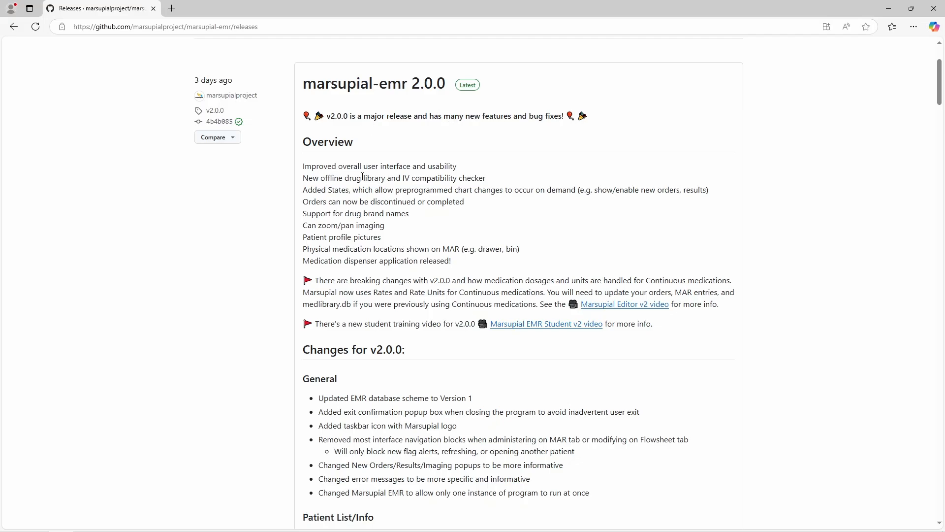
scroll(369, 197, down, 2)
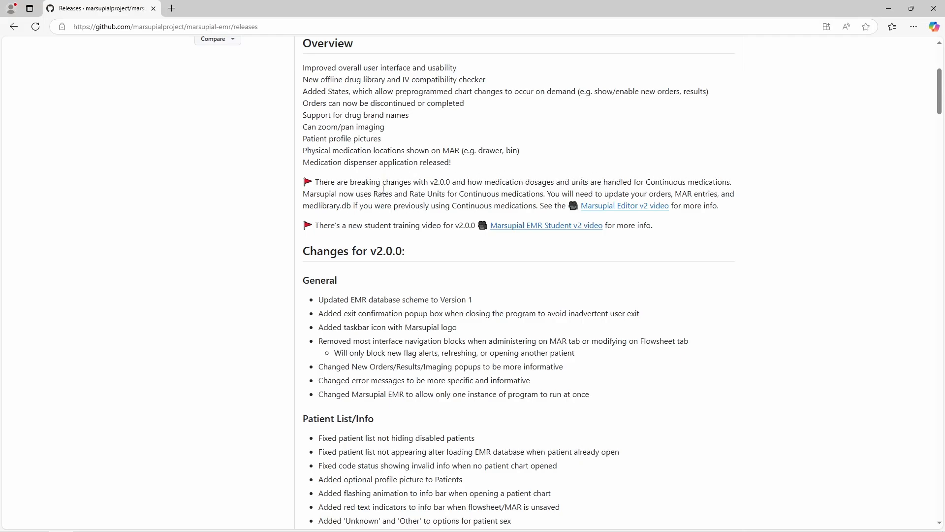
scroll(383, 203, down, 3)
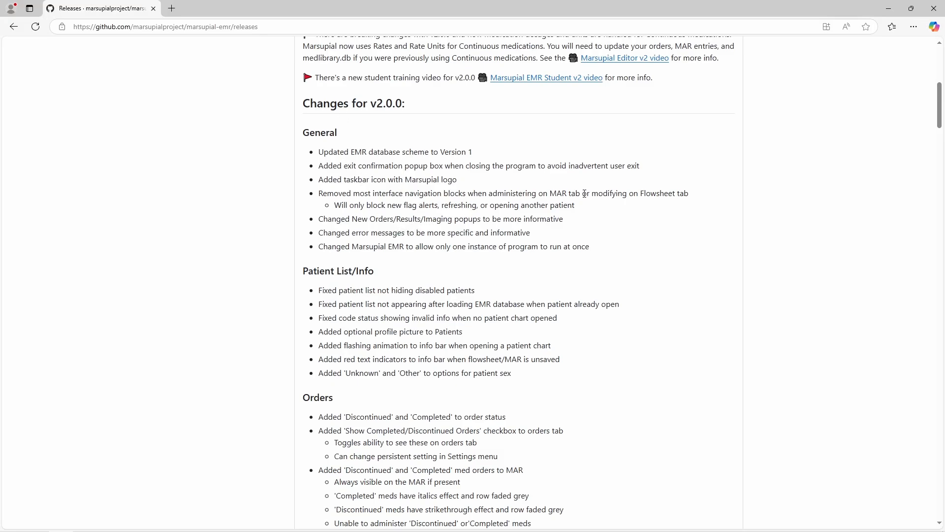
drag(937, 115, 939, 235)
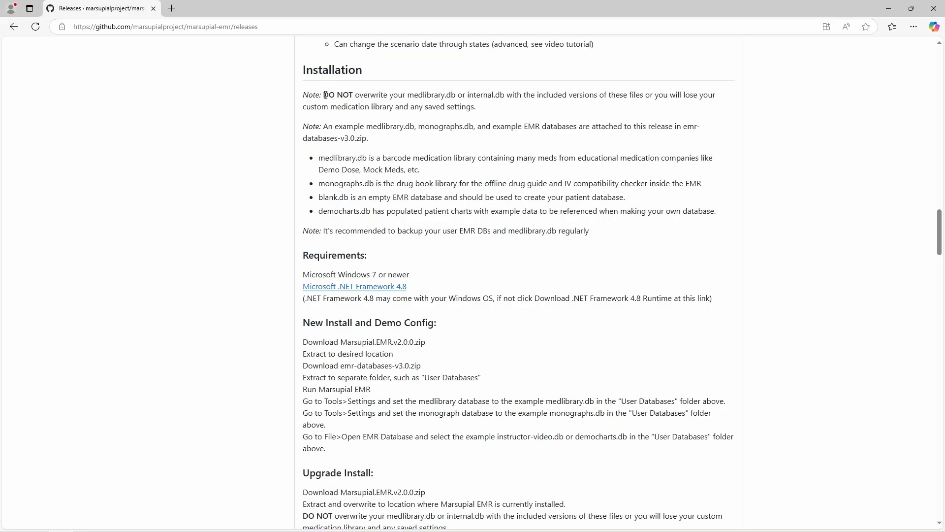
Step: Highlight the warning against overwriting medlibrary.db, then move down to the release Assets
drag(323, 95, 445, 94)
click(436, 96)
scroll(446, 363, down, 3)
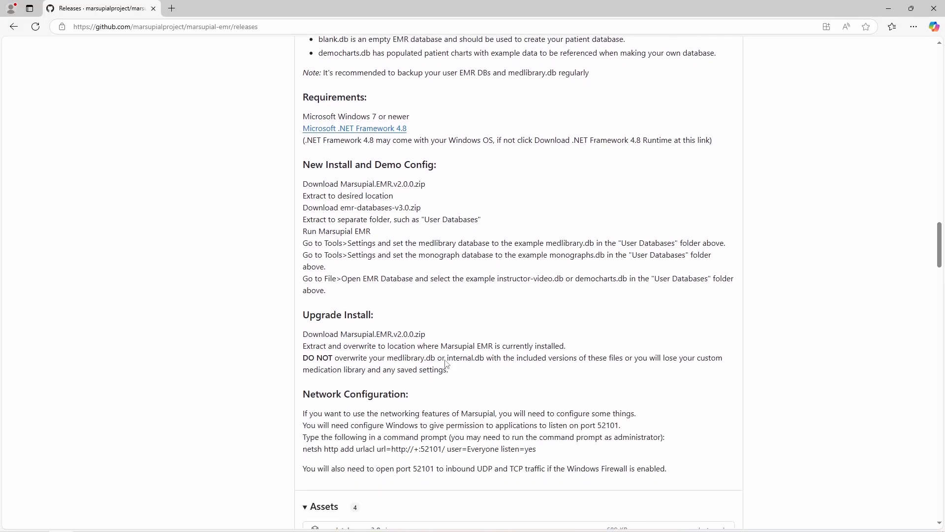
scroll(444, 361, down, 3)
scroll(411, 375, up, 5)
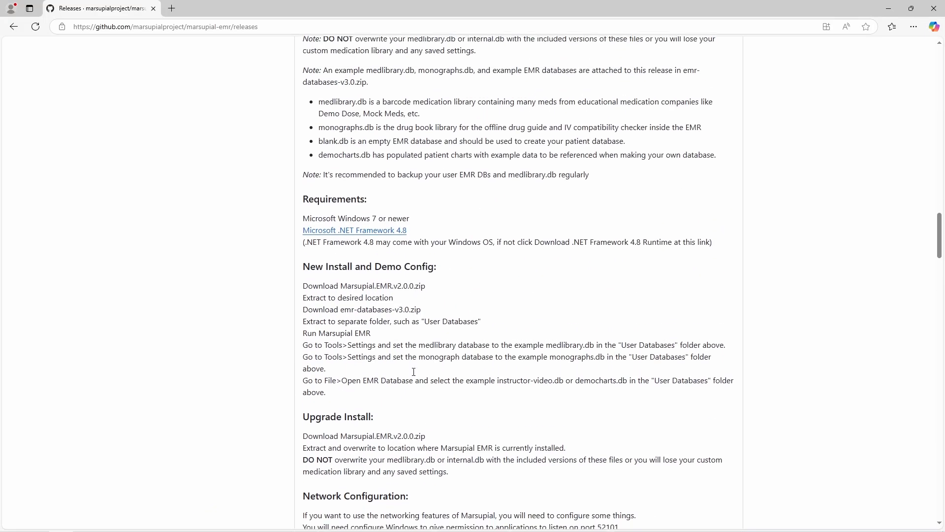
scroll(413, 375, down, 1)
scroll(412, 378, up, 2)
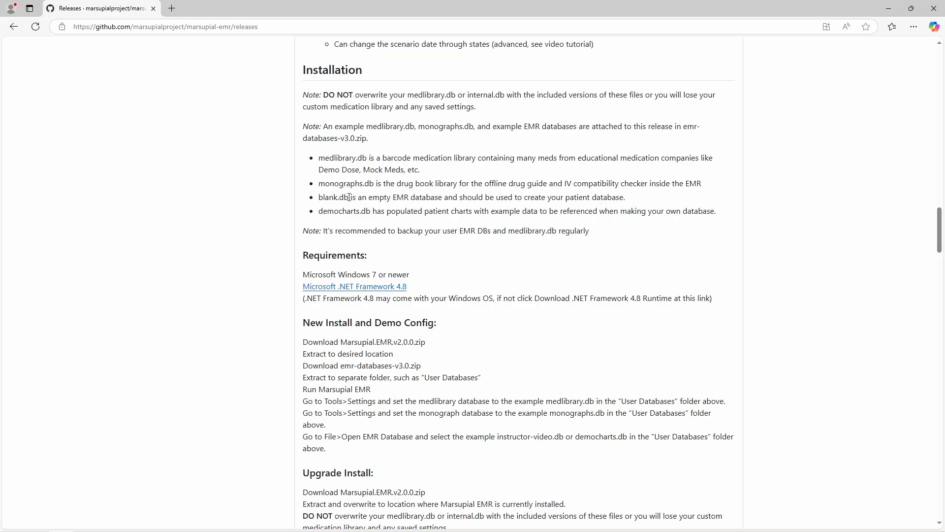
scroll(348, 185, down, 6)
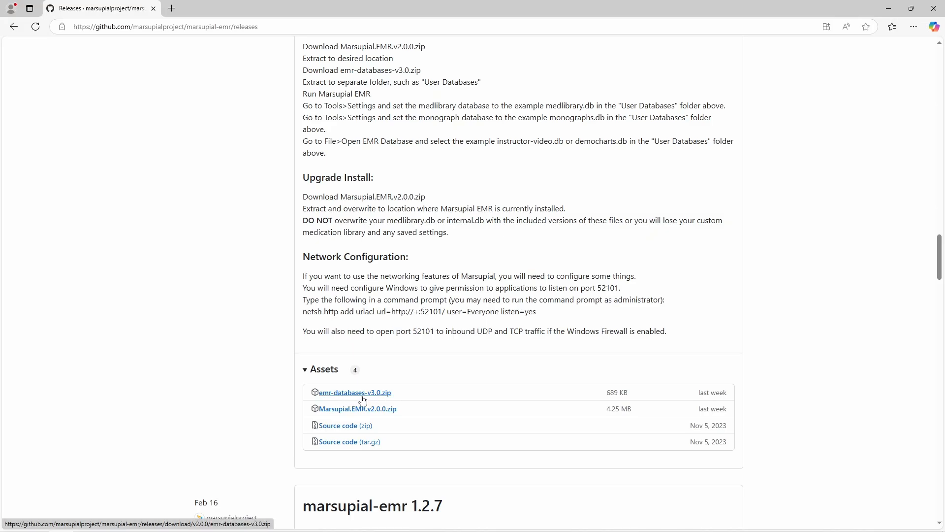
Step: Download Marsupial.EMR.v2.0.0.zip and emr-databases-v3.0.zip from the release Assets
click(380, 413)
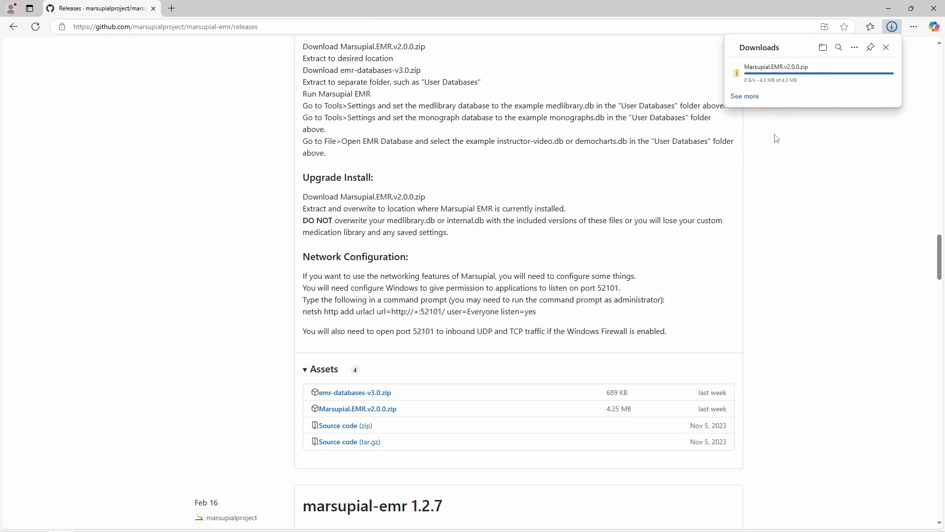
click(344, 393)
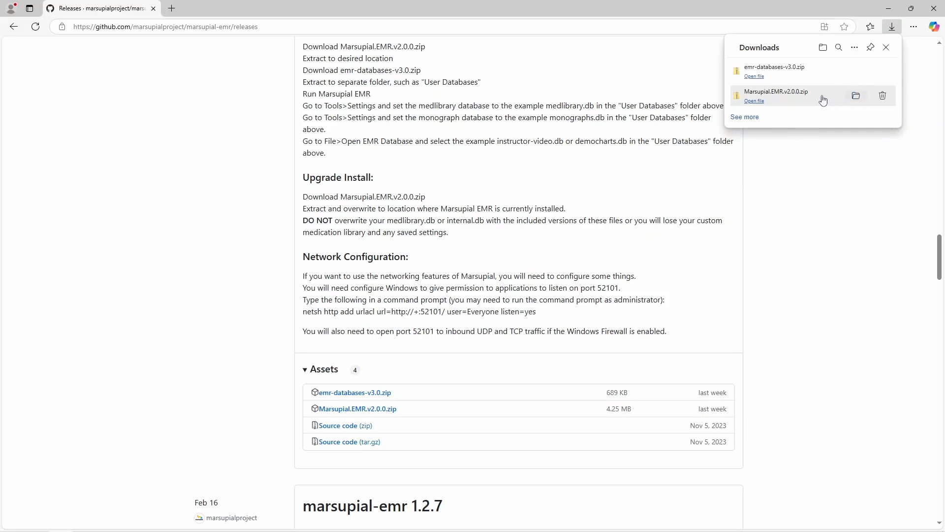
Step: Bring up File Explorer on Downloads showing emr-databases-v3.0.zip and Marsupial.EMR.v2.0.0.zip
click(856, 98)
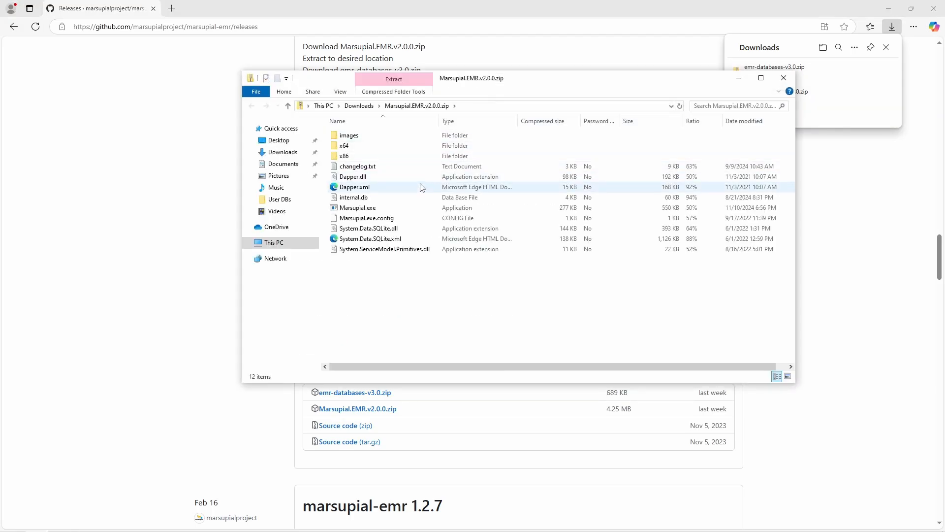
click(374, 106)
click(388, 180)
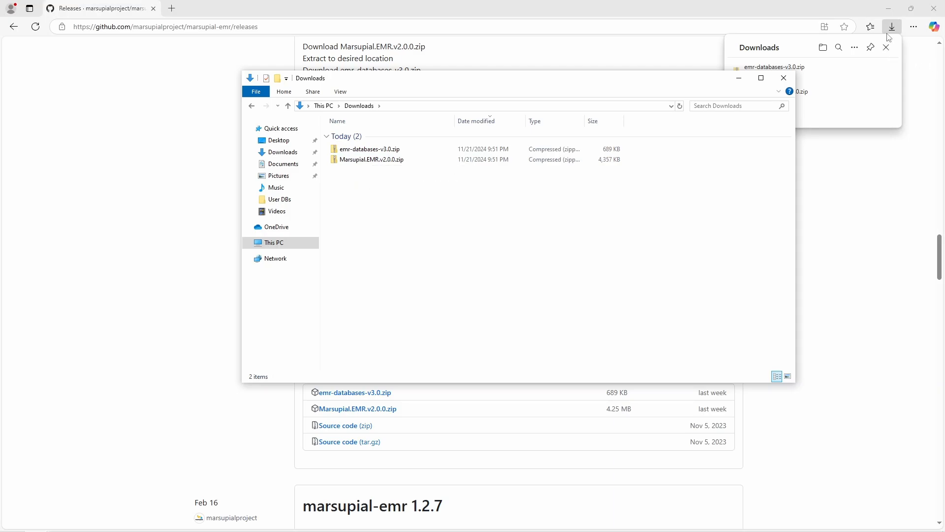
click(697, 65)
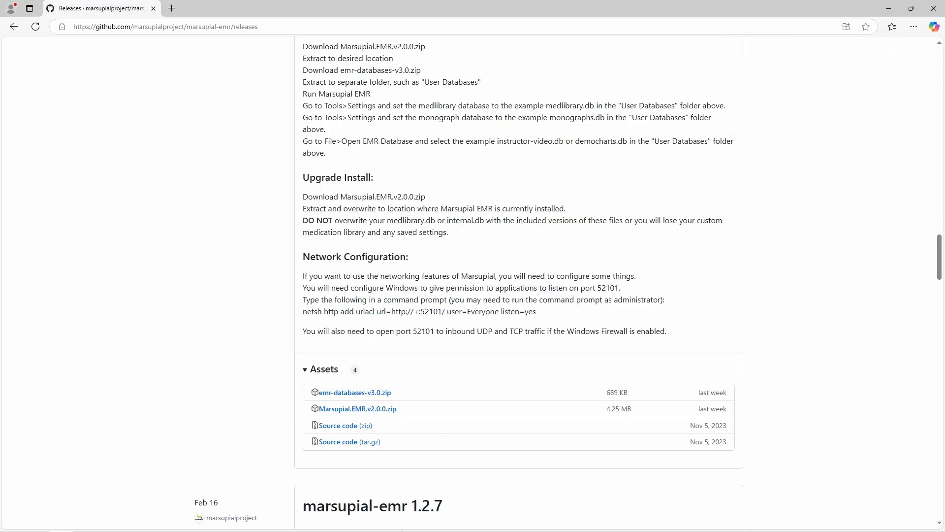
click(36, 522)
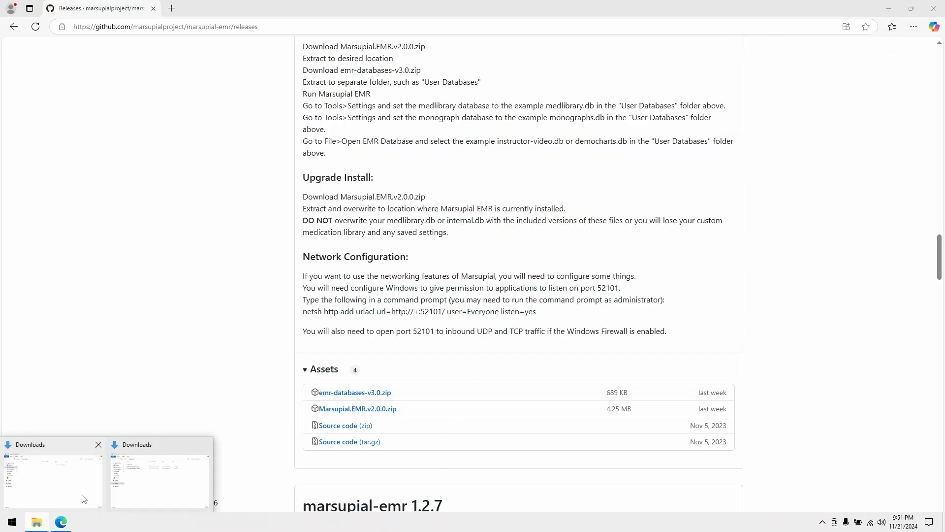
click(83, 498)
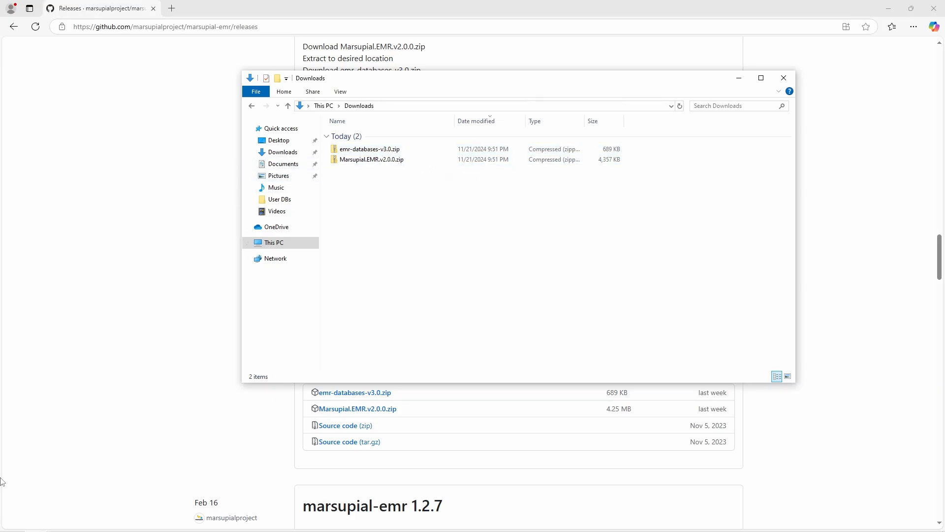
Step: Add a new folder on the Desktop and name it 'Marsupial'
click(285, 145)
right_click(389, 184)
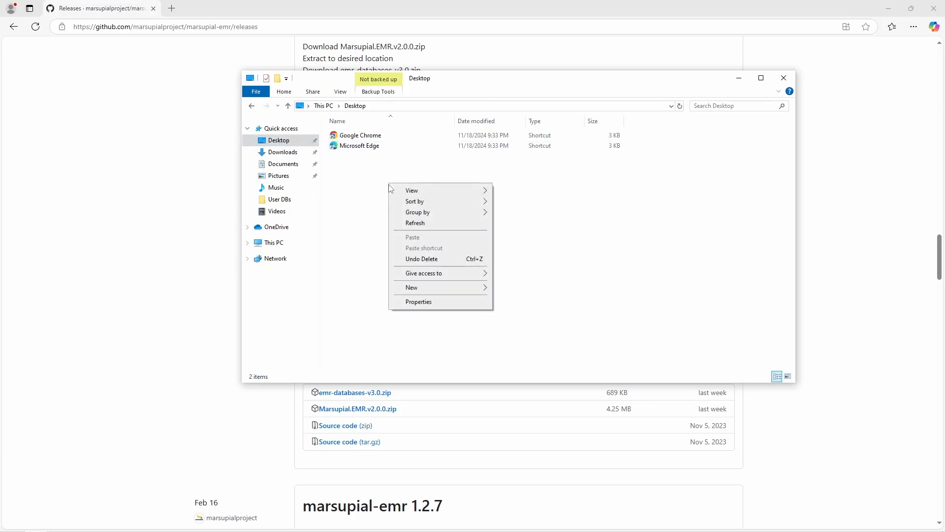
mouse_move(437, 290)
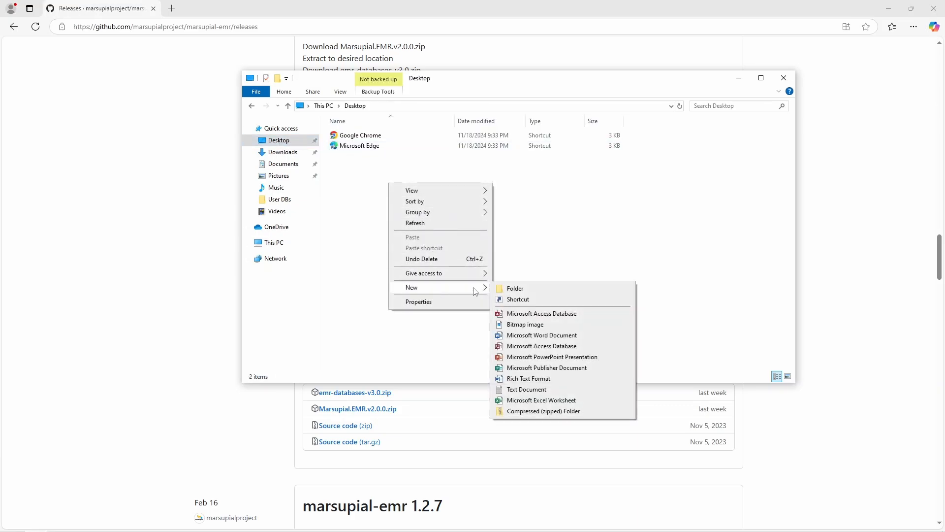
click(512, 290)
text(M)
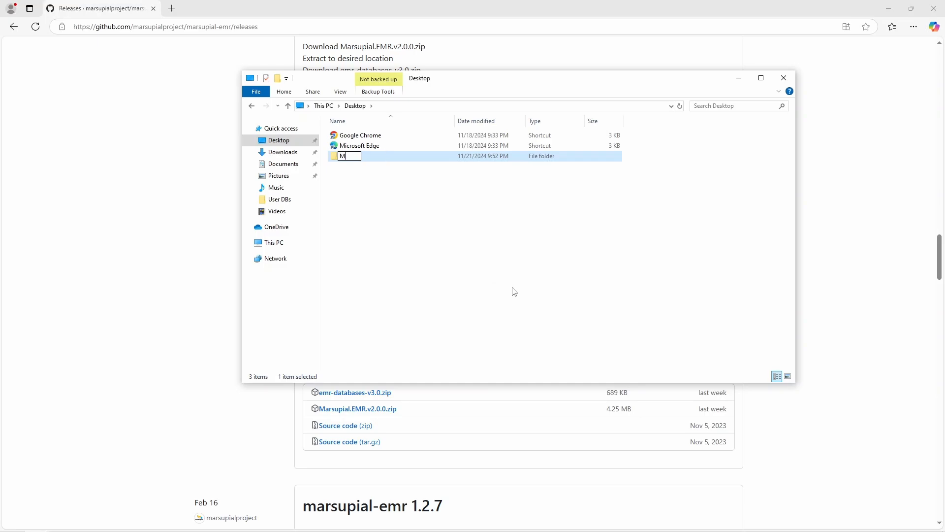
text(arsupial)
key(Return)
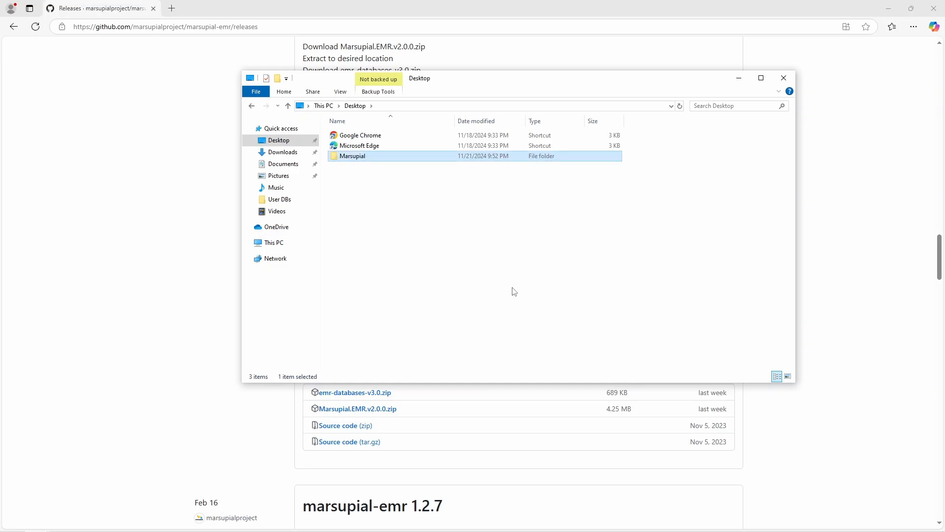
Step: Inside Marsupial, create subfolders 'Marsupial EMR' and 'Marsupial Editor'
double_click(360, 156)
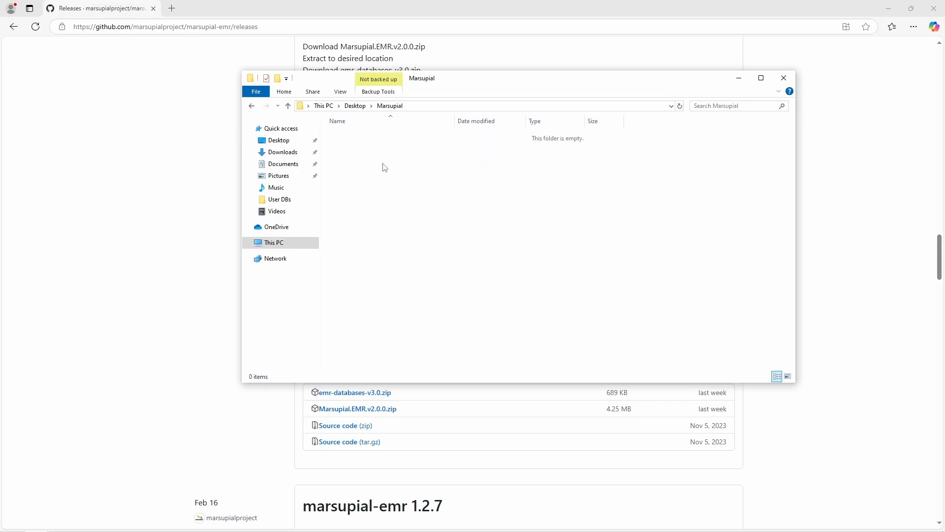
right_click(381, 162)
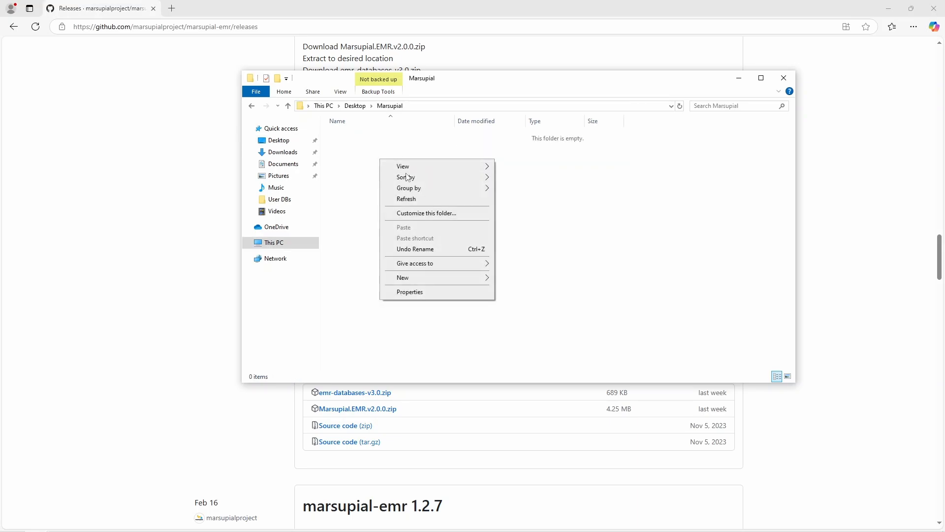
mouse_move(433, 278)
click(517, 279)
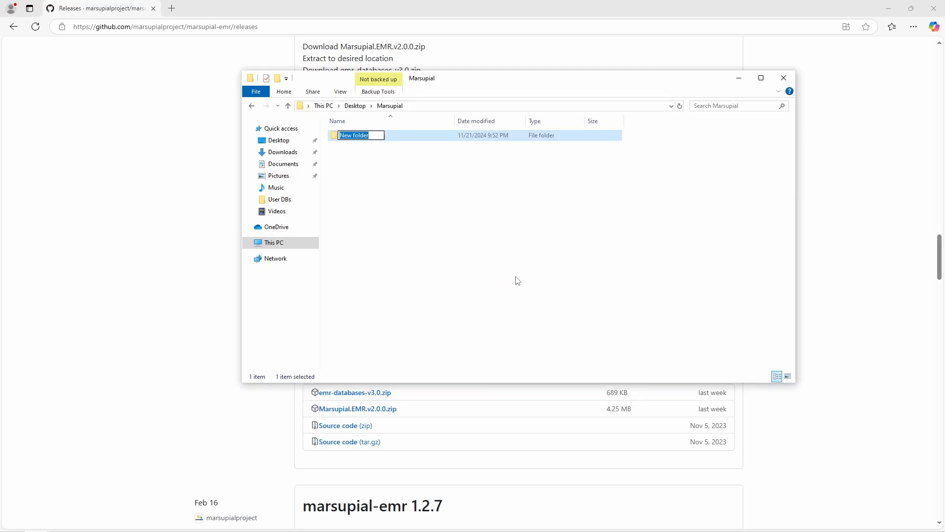
text(Marsupial EMR)
key(Return)
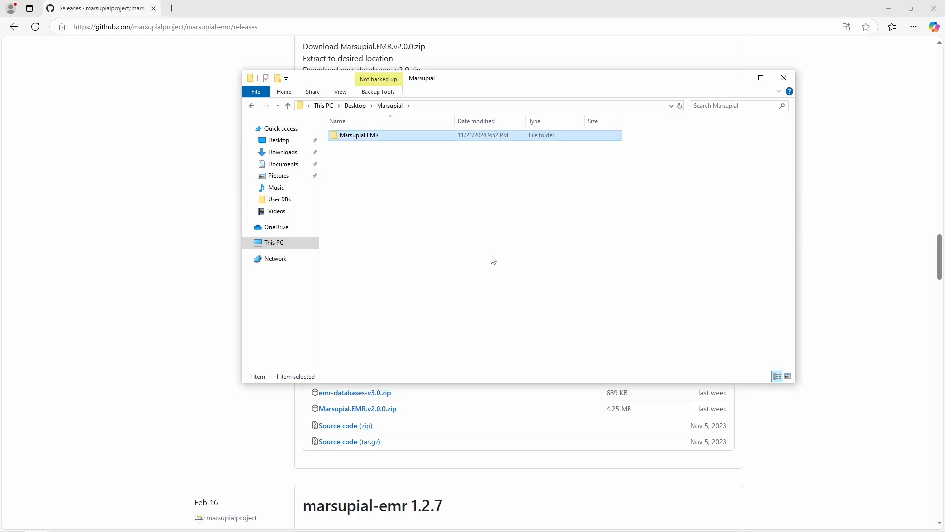
right_click(420, 173)
mouse_move(465, 292)
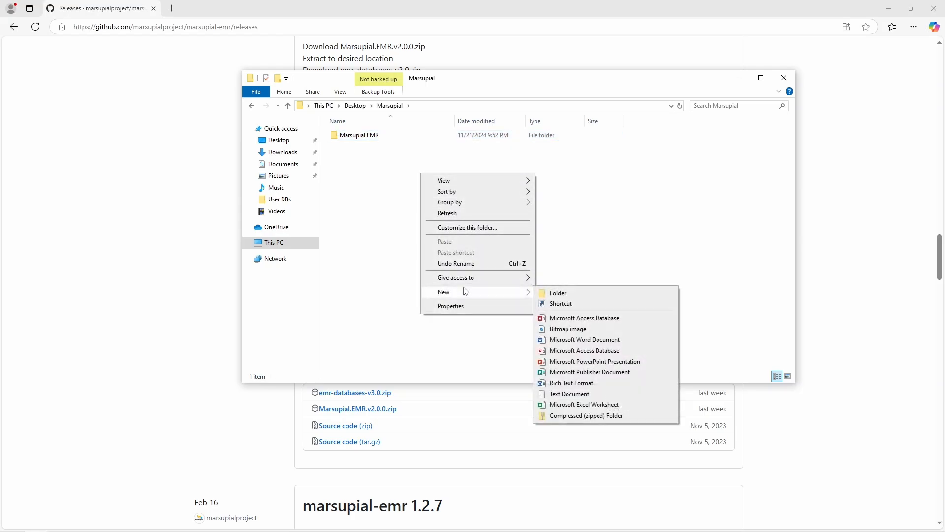
click(558, 293)
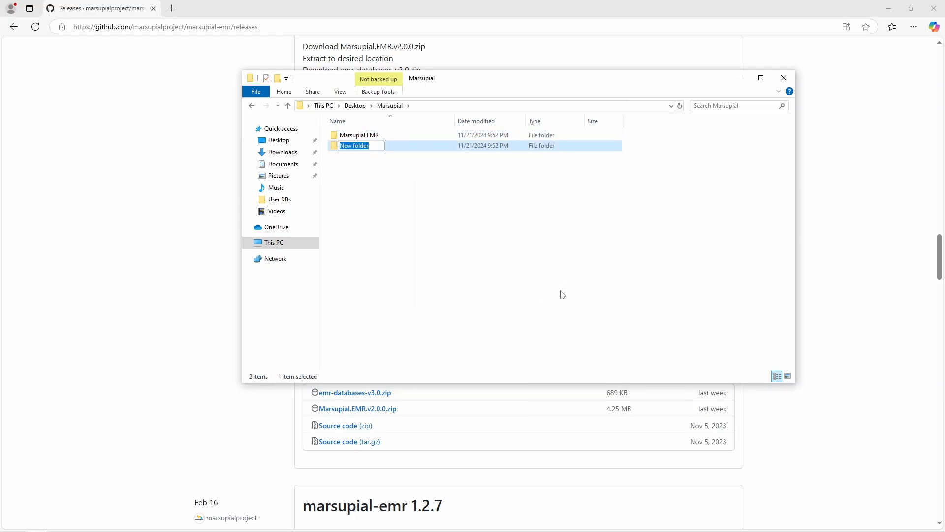
text(Marsupial Editor)
key(Return)
Step: Add subfolders 'Marsupial Instructor' and 'Marsupial Pharmacy' in the Marsupial folder
right_click(420, 188)
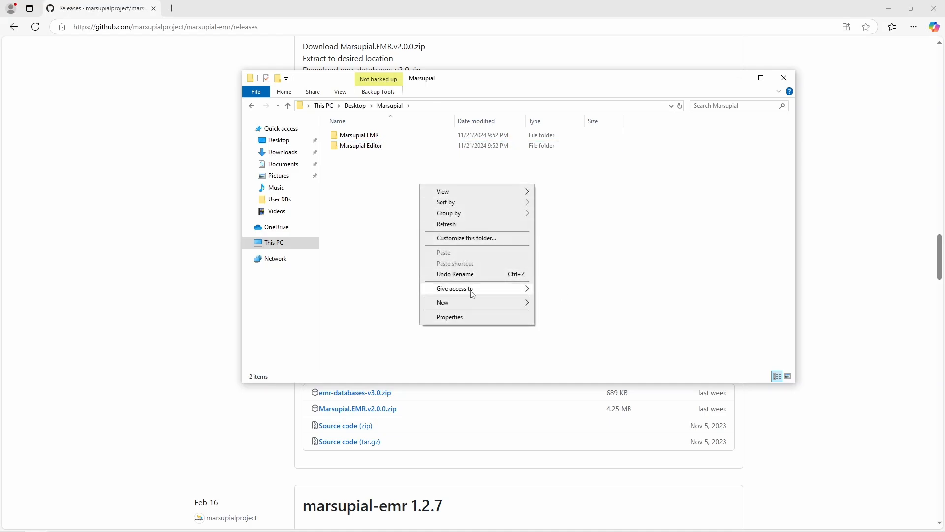
mouse_move(471, 302)
click(544, 304)
text(M)
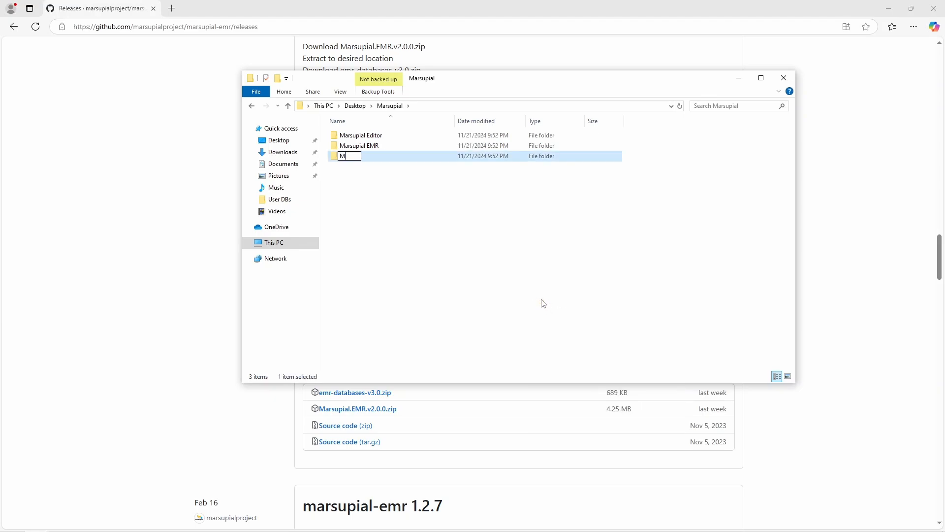
text(arsupial Instructor)
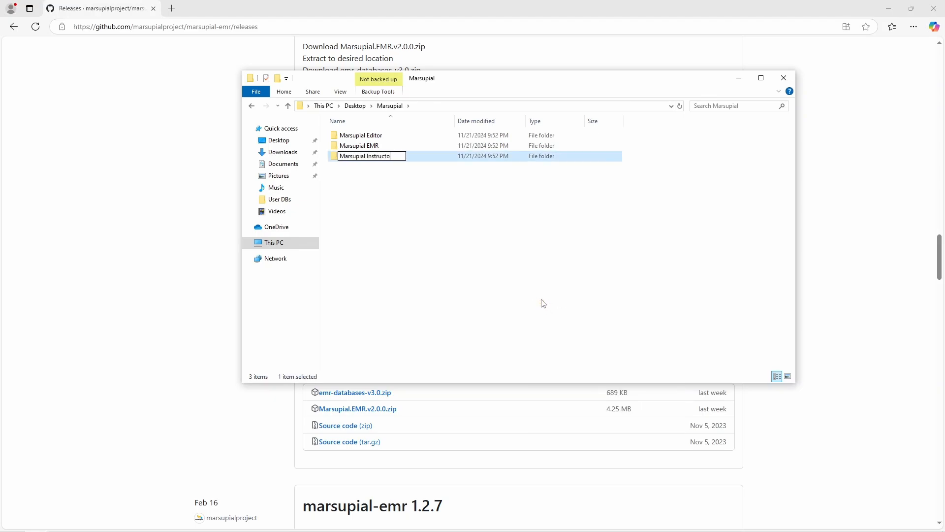
key(Return)
right_click(400, 189)
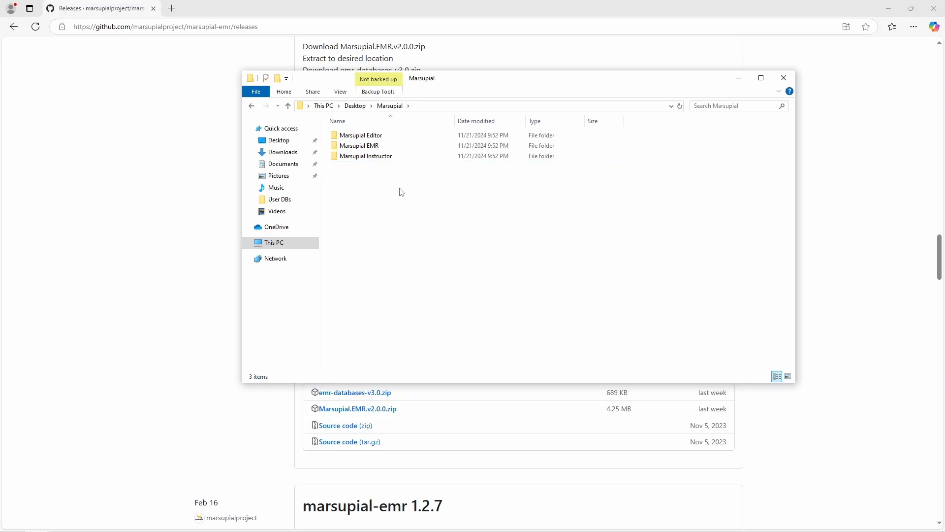
mouse_move(499, 307)
click(535, 307)
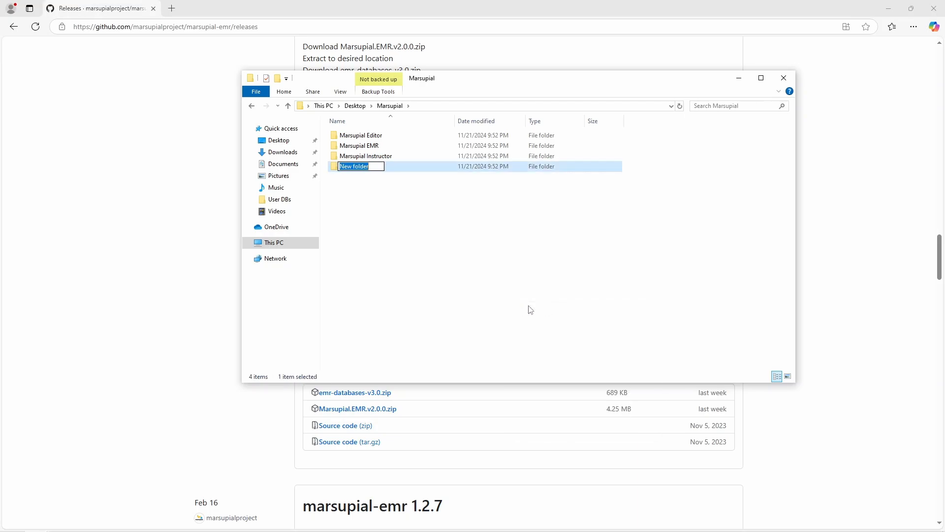
text(Marsupial Pharmacy)
key(Return)
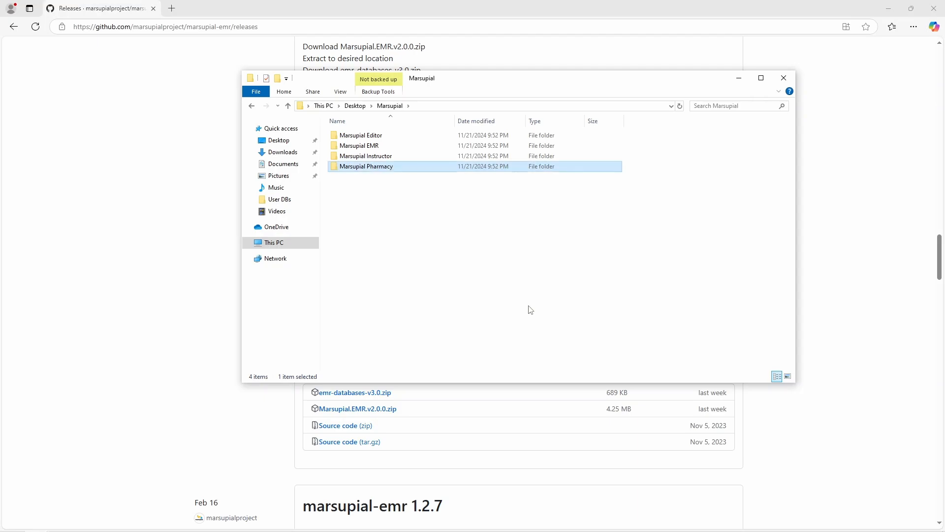
Step: Create a fifth subfolder named 'User DBs'
click(405, 198)
right_click(404, 198)
mouse_move(493, 314)
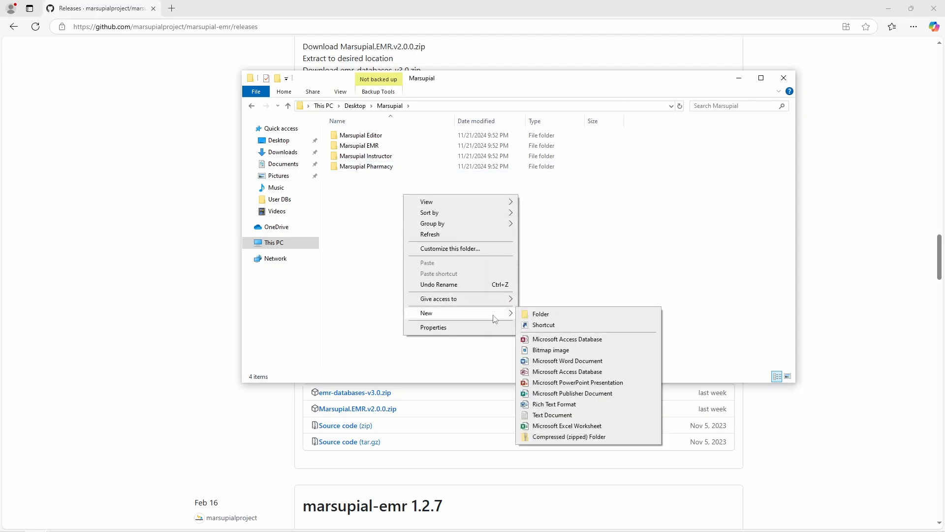
click(528, 315)
text(Us)
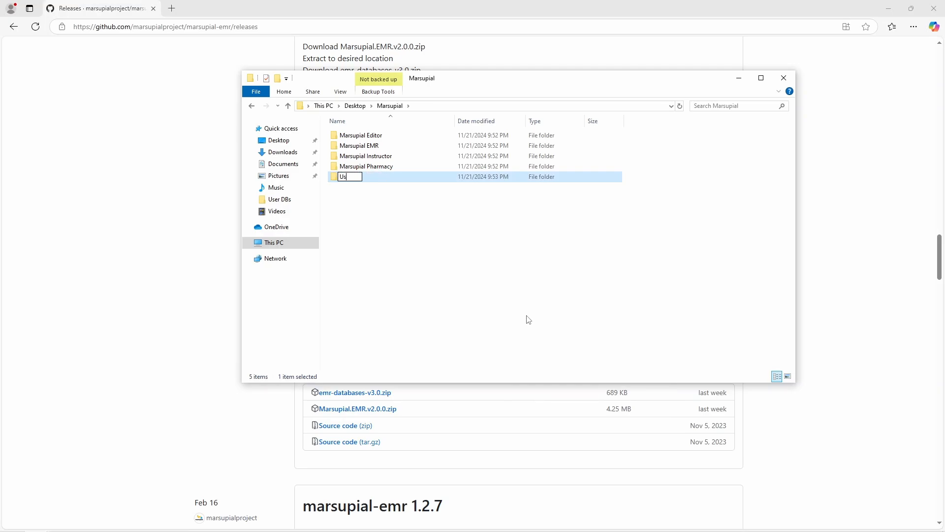
text(er DBs)
key(Return)
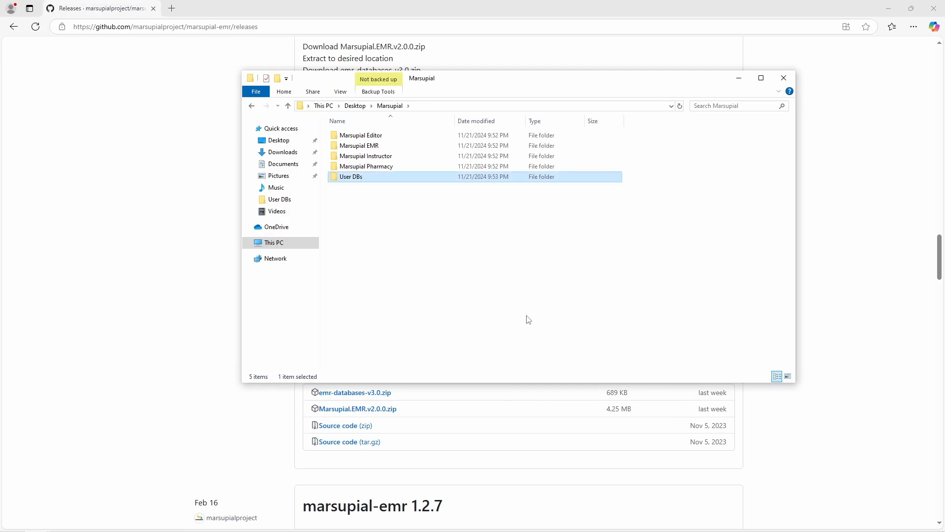
Step: Check each of the five Marsupial subfolders, then return to the Downloads folder
click(413, 197)
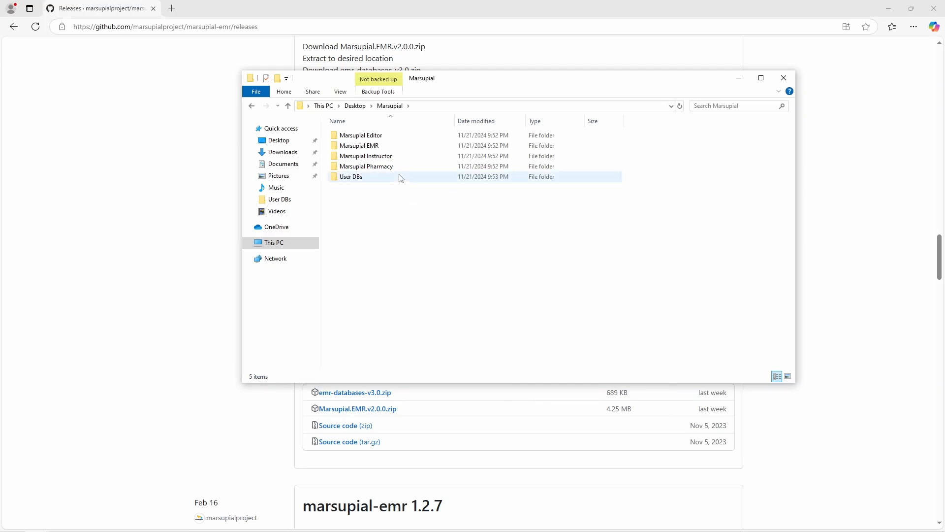
click(379, 135)
click(380, 146)
click(381, 155)
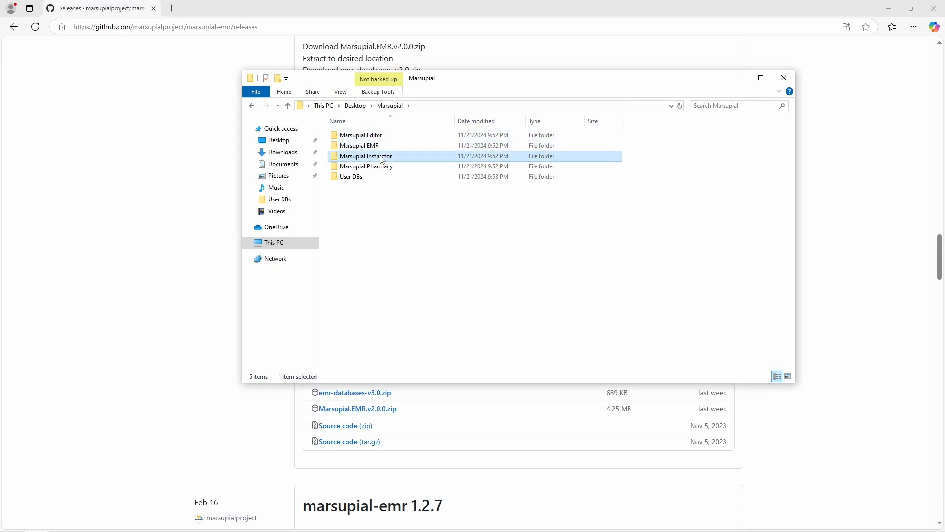
click(385, 166)
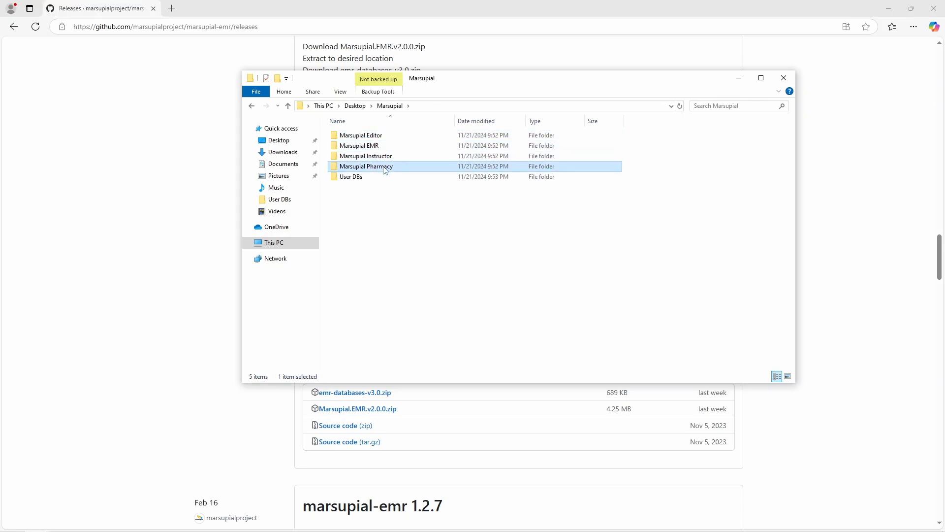
click(386, 177)
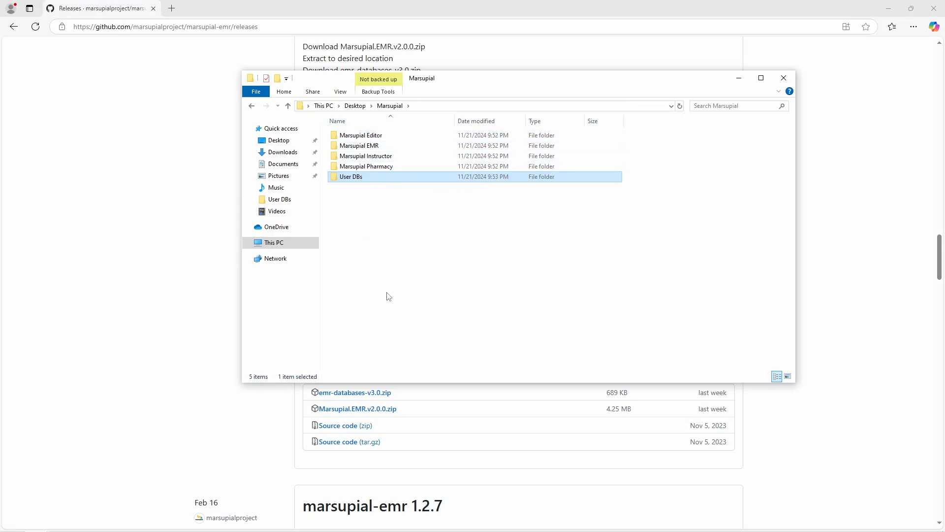
click(286, 153)
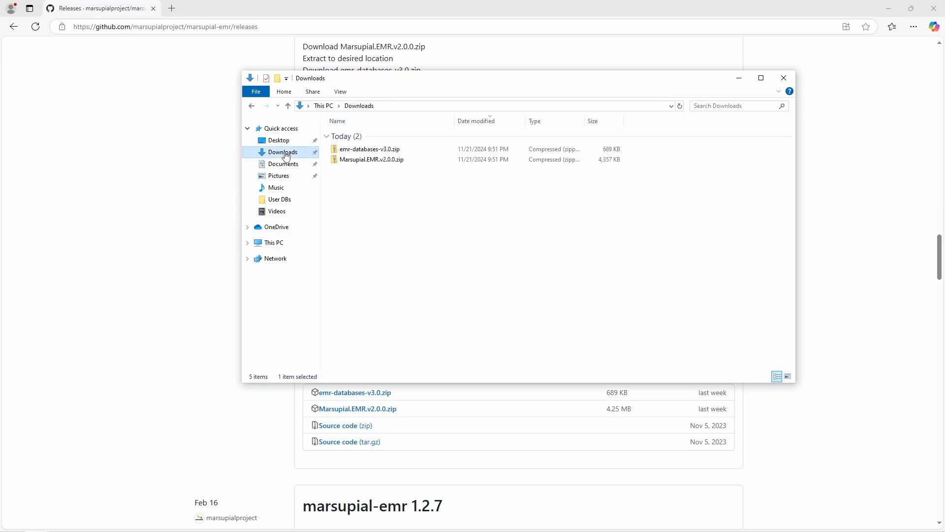
Step: Extract all of Marsupial.EMR.v2.0.0.zip into Desktop\Marsupial\Marsupial EMR
click(378, 162)
double_click(377, 160)
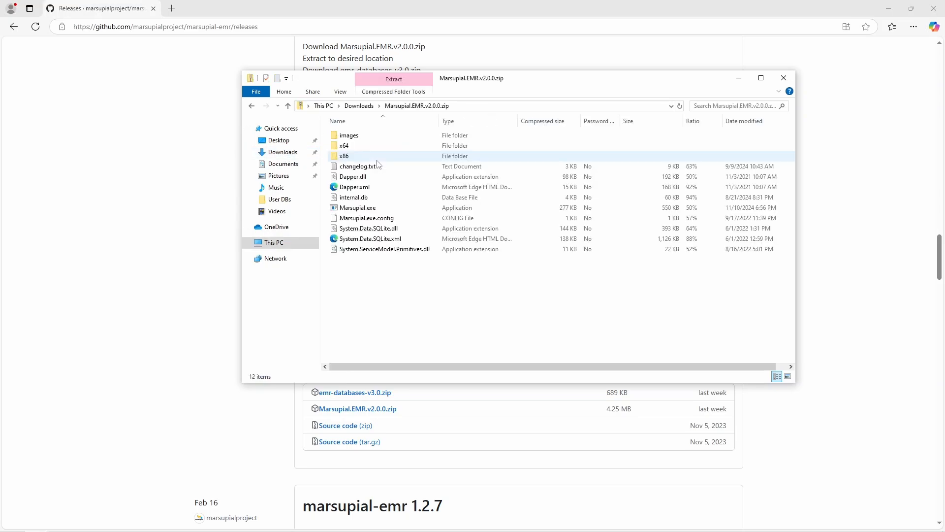
click(388, 96)
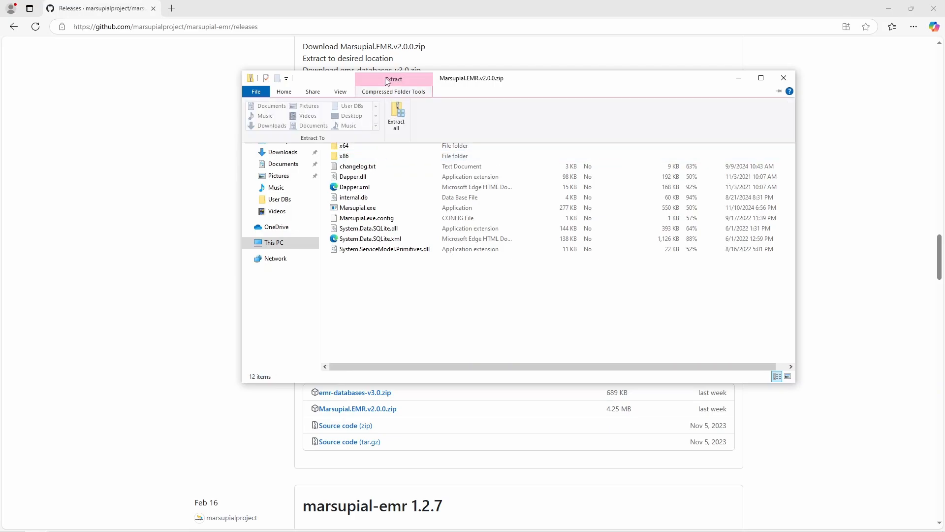
click(395, 116)
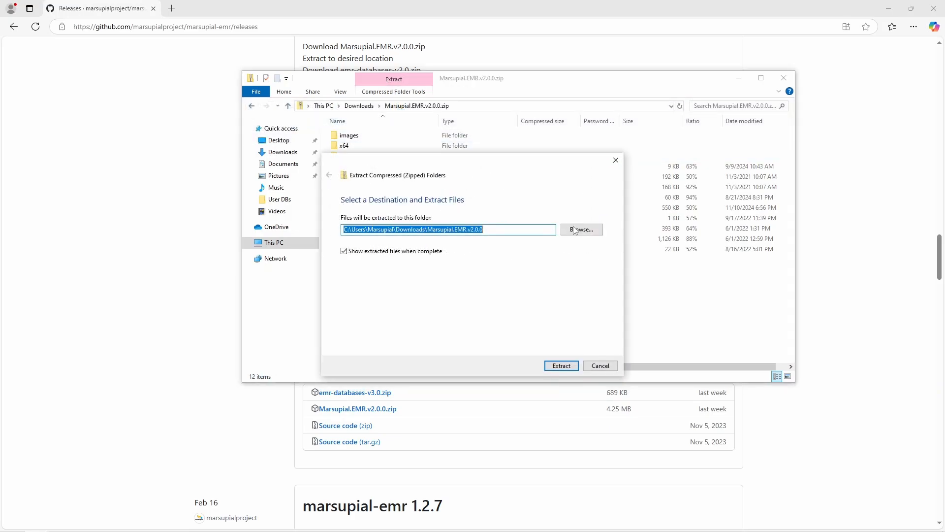
click(574, 230)
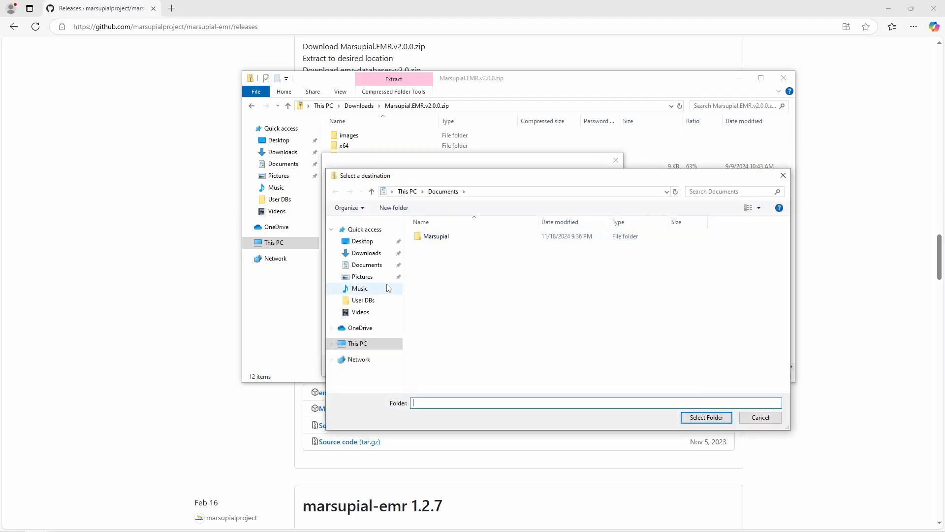
click(365, 241)
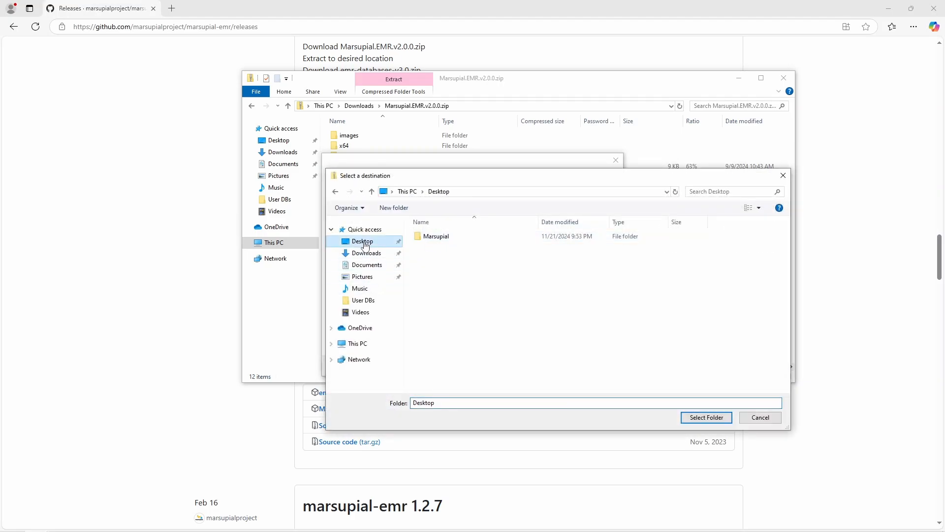
double_click(445, 238)
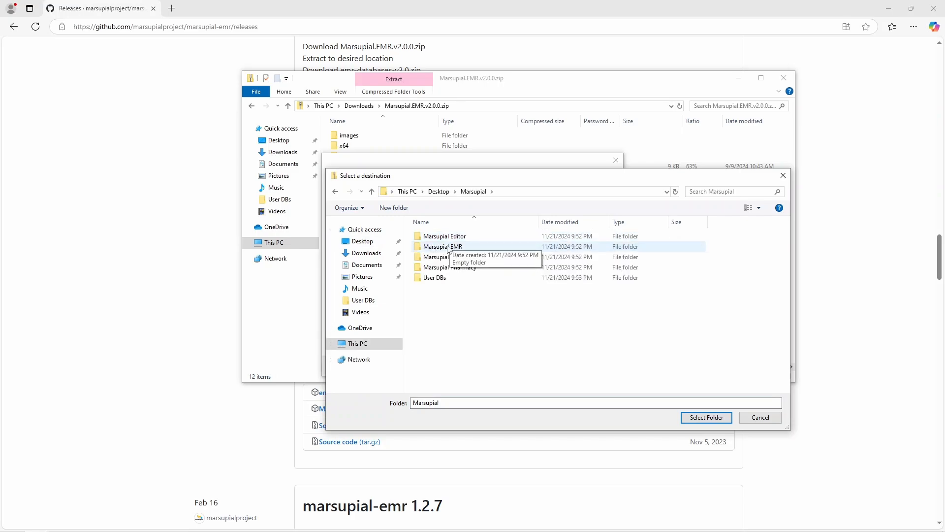
click(443, 249)
double_click(442, 249)
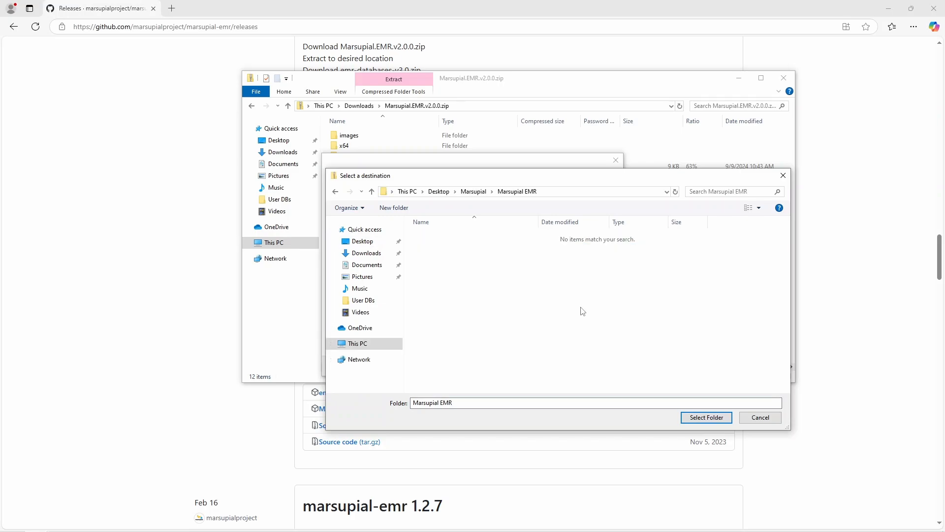
click(714, 419)
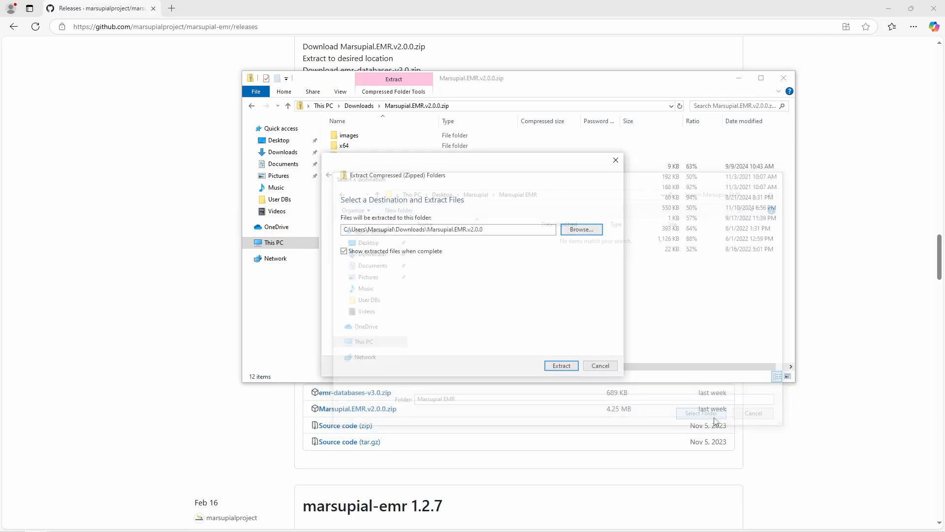
click(565, 366)
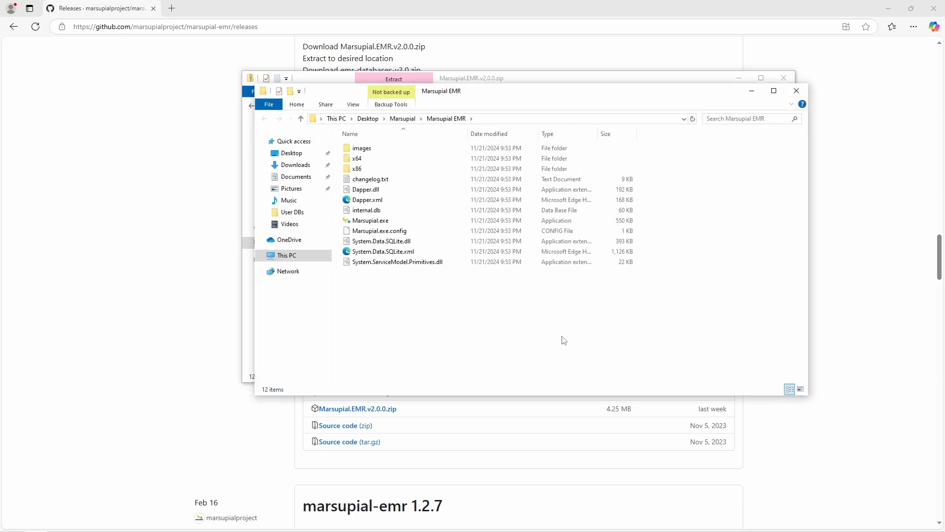
Step: Confirm the 12 extracted files in the Marsupial EMR folder, then minimize that window
drag(489, 93, 457, 140)
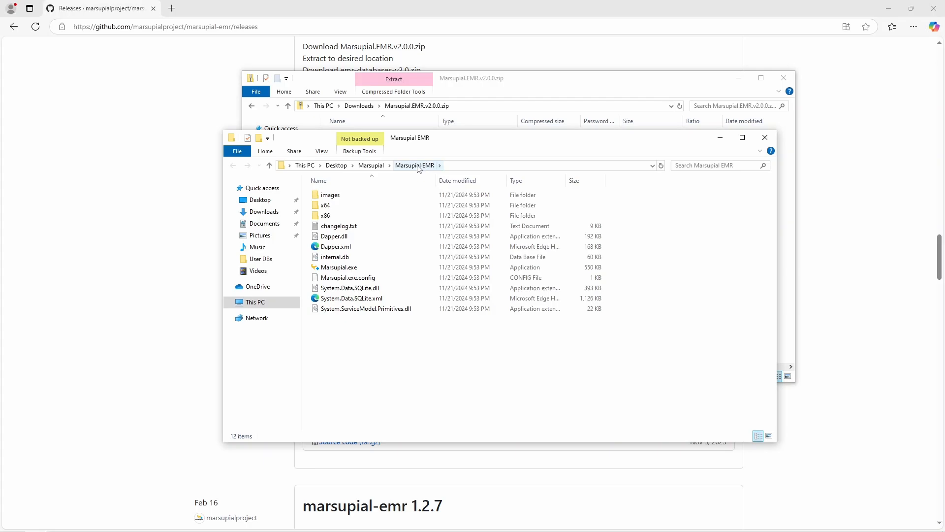
click(372, 166)
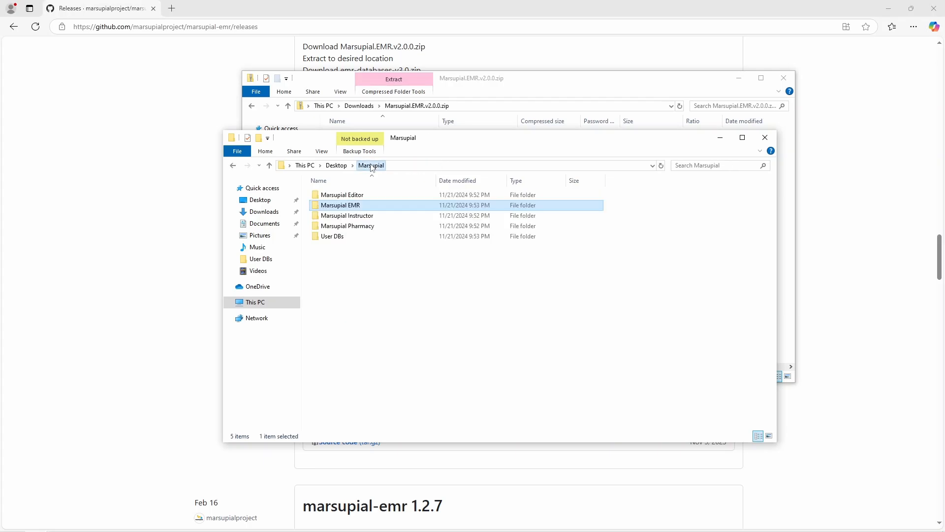
double_click(371, 207)
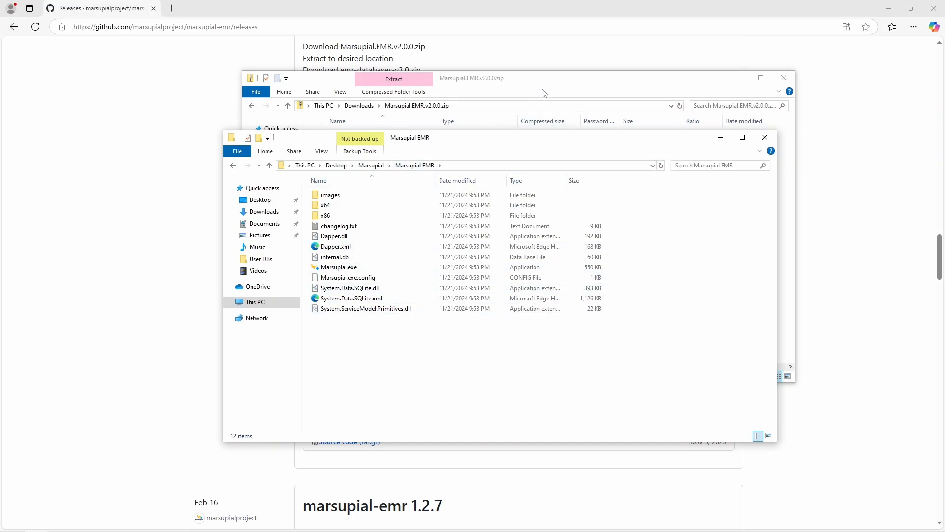
click(715, 143)
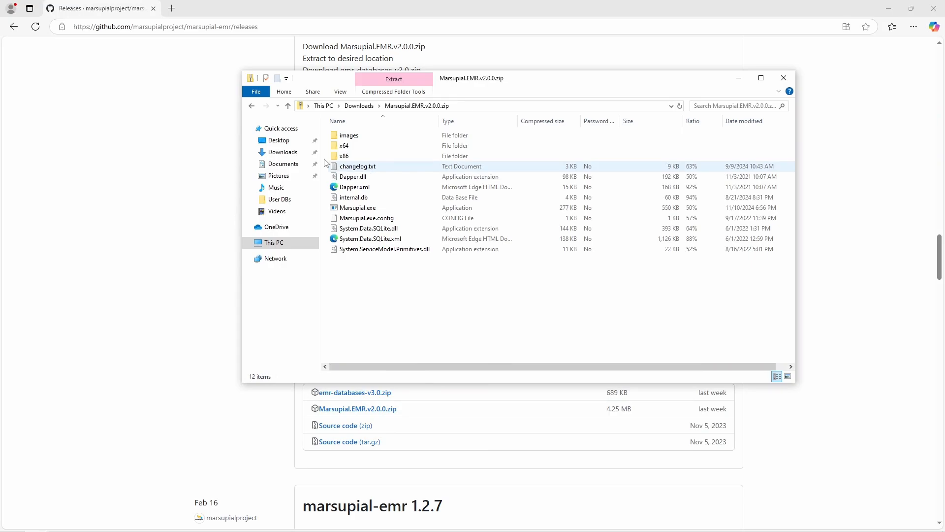
Step: Open emr-databases-v3.0.zip from Downloads and start Extract All
click(282, 152)
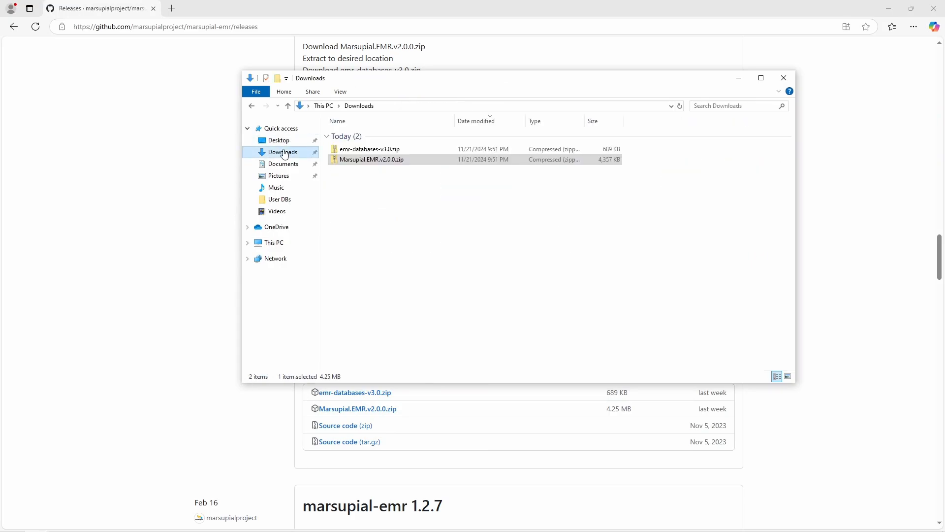
double_click(363, 151)
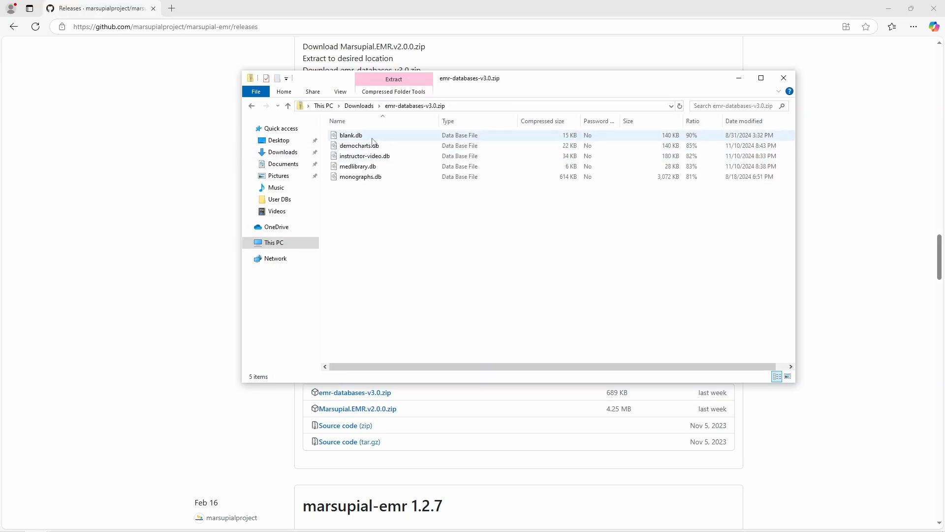
click(395, 82)
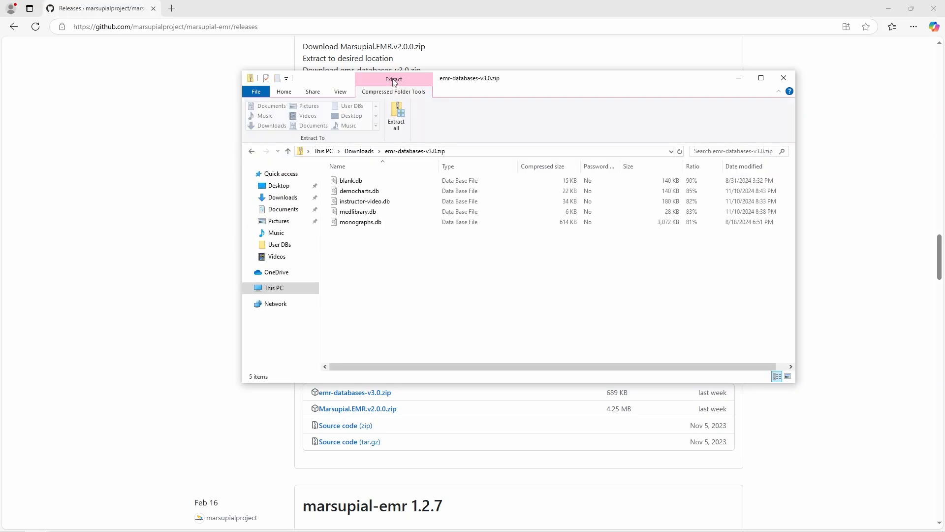
click(397, 117)
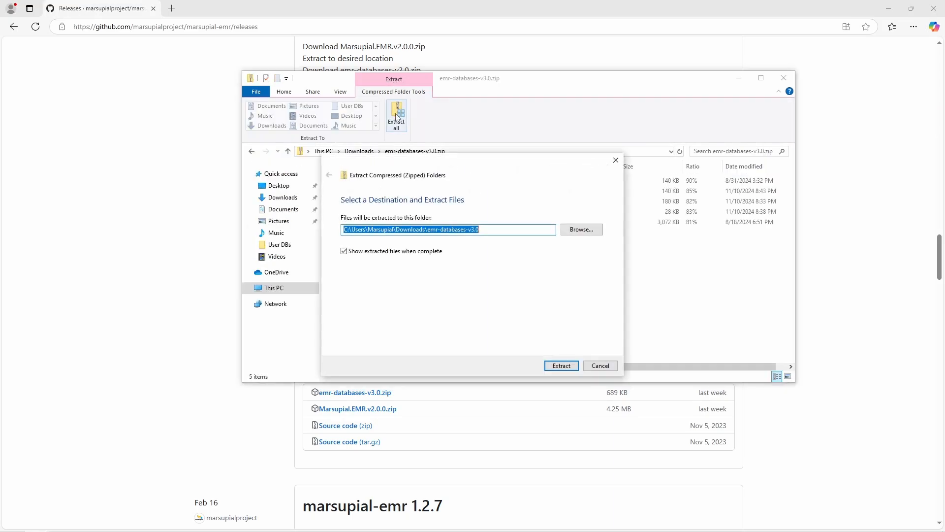
Step: Extract the database files into Desktop > Marsupial > User DBs
click(573, 230)
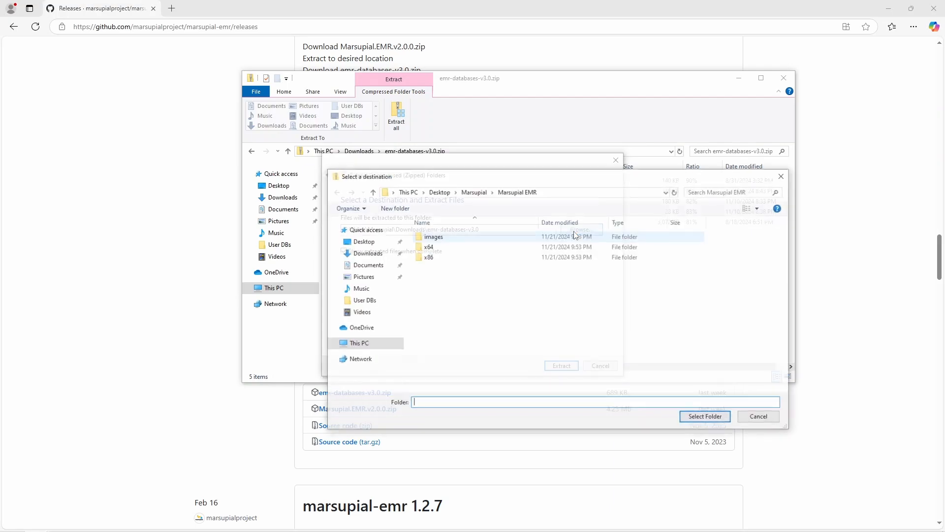
click(444, 193)
double_click(442, 237)
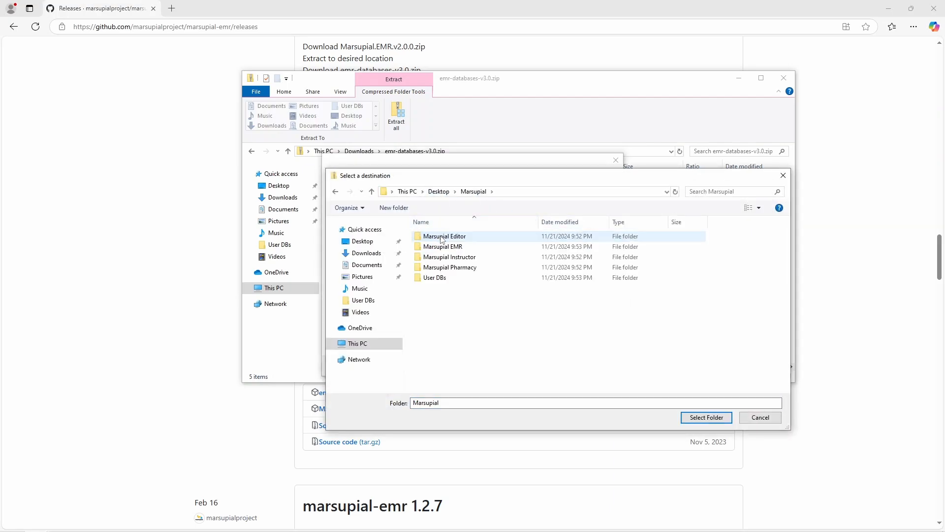
double_click(448, 279)
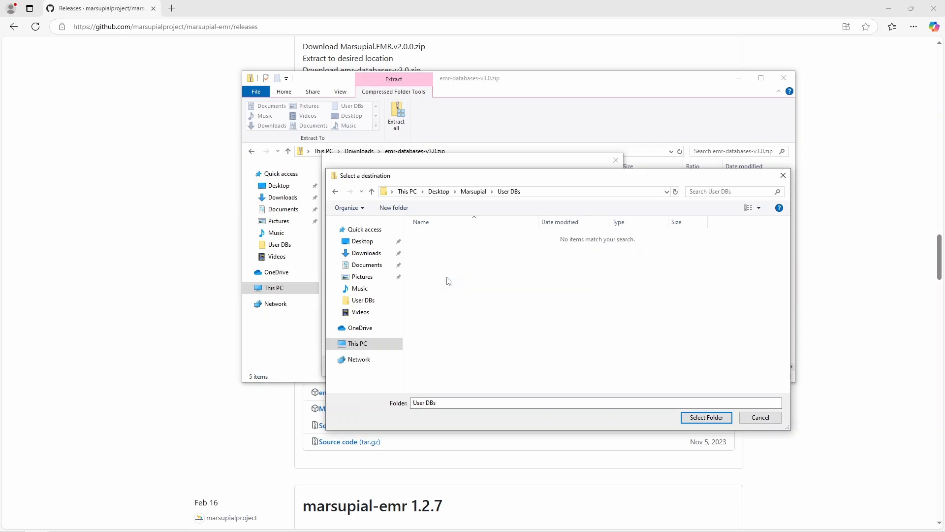
click(701, 420)
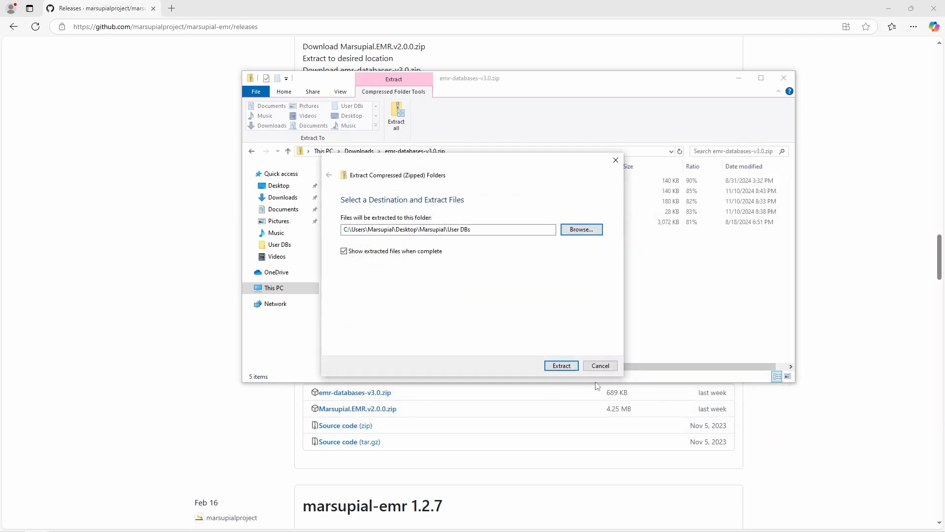
click(567, 367)
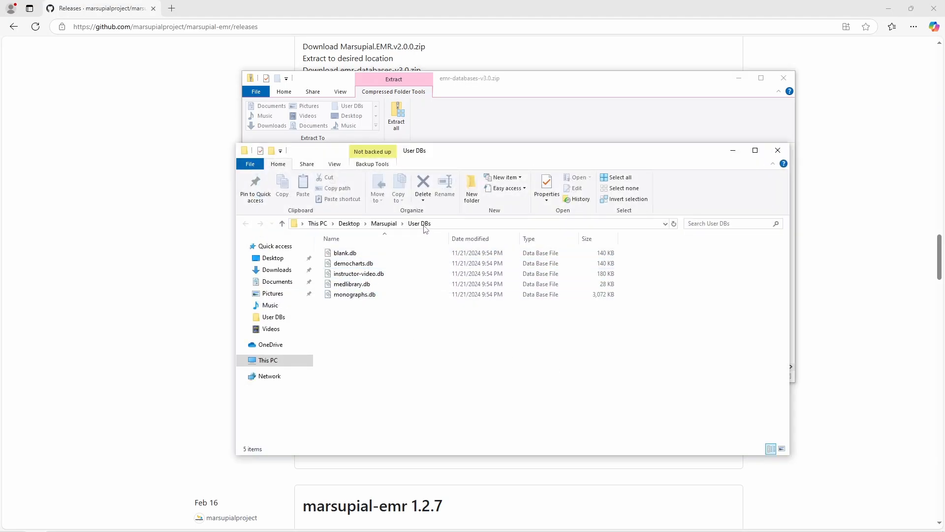
Step: Check the User DBs folder and close the zip archive window
click(384, 224)
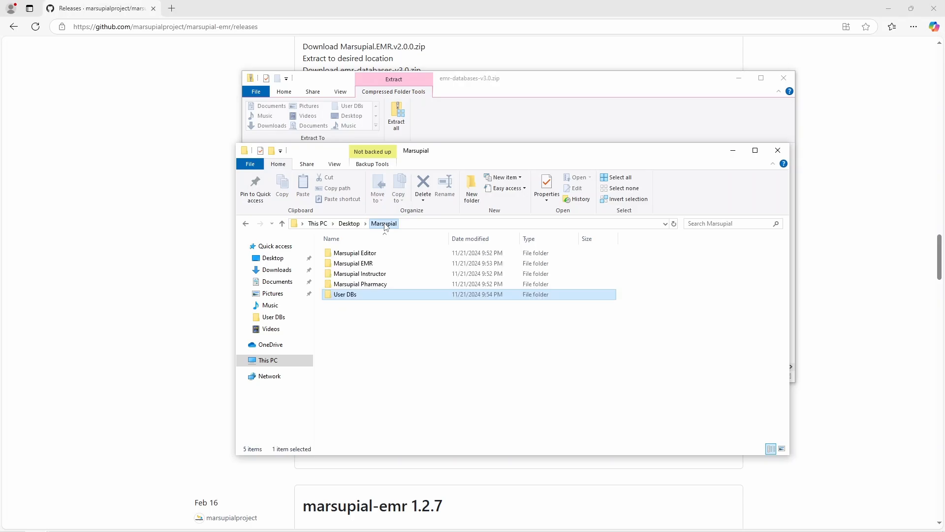
double_click(366, 297)
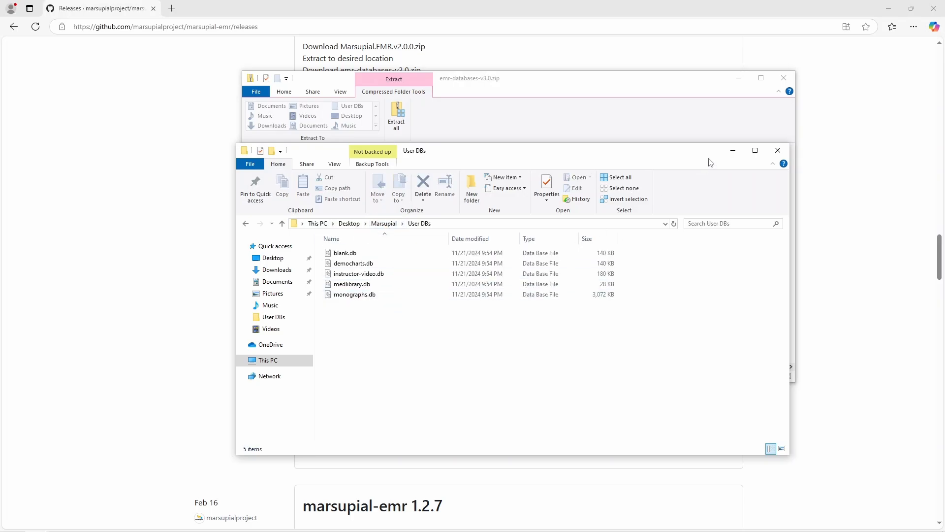
click(729, 122)
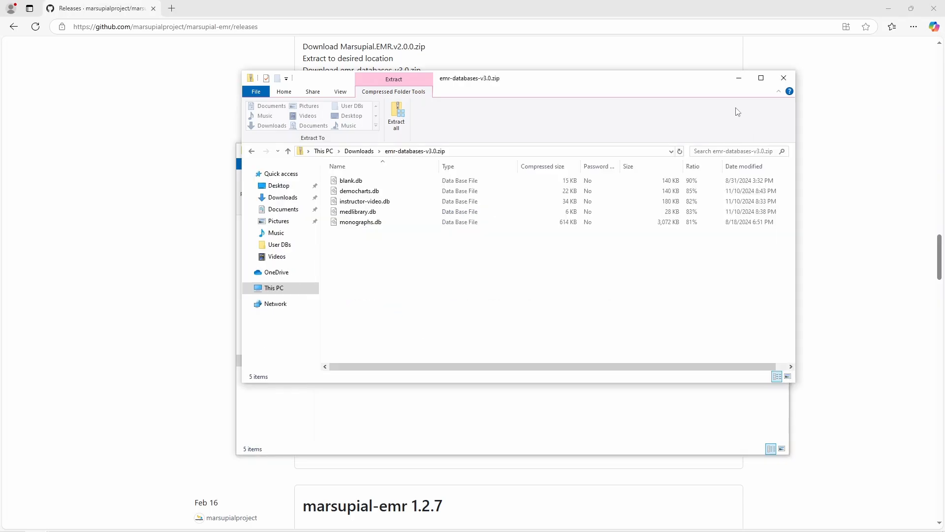
click(784, 77)
drag(593, 154, 584, 109)
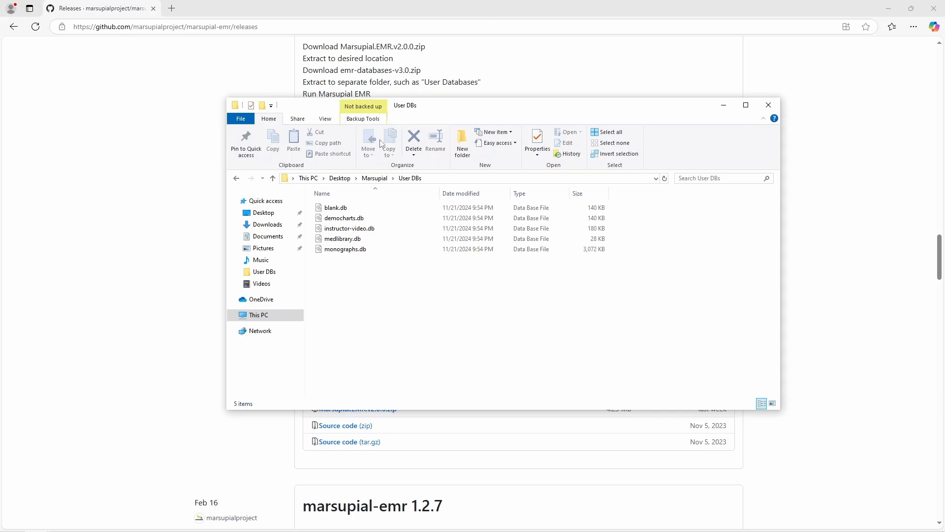
Step: Open the Marsupial EMR program folder from the Marsupial folder
click(381, 180)
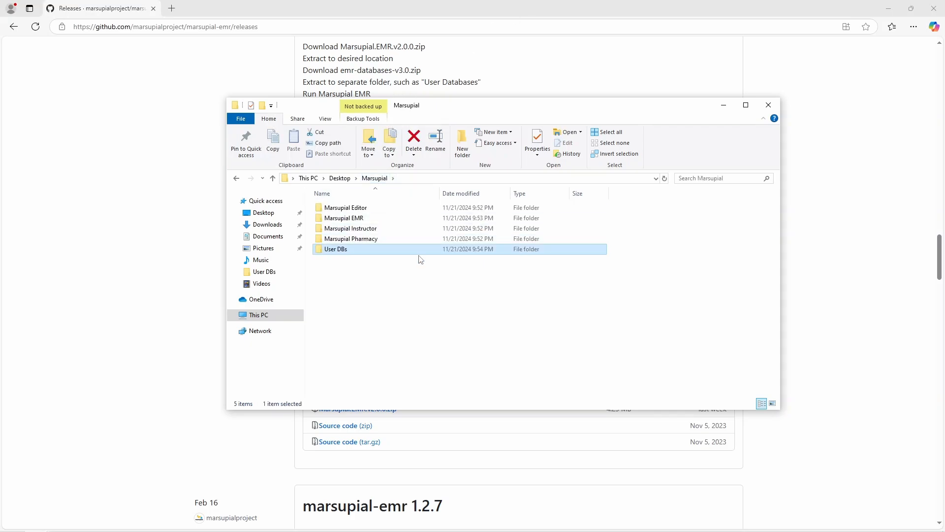
click(426, 297)
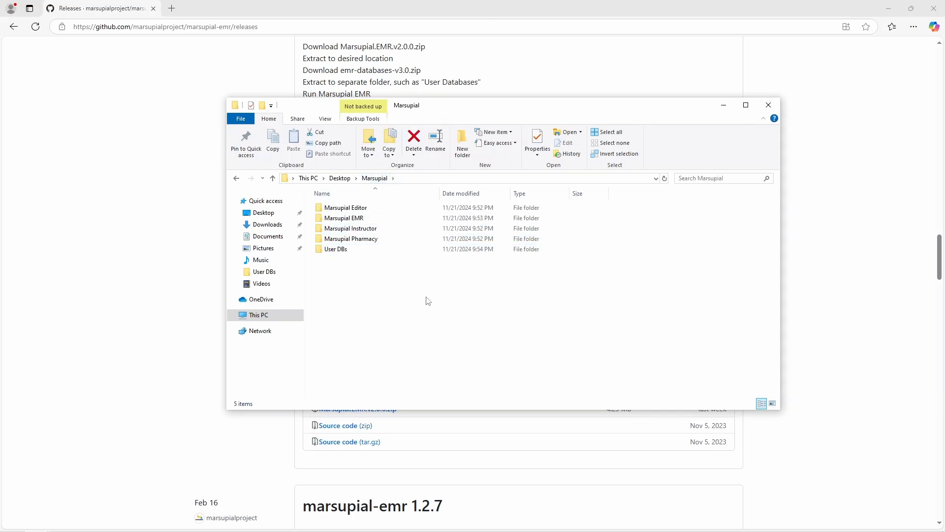
double_click(371, 219)
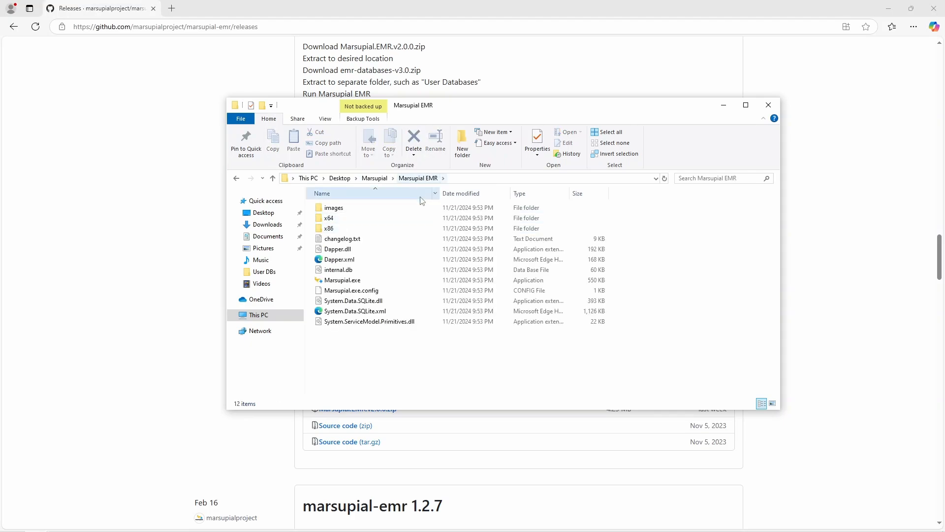
Step: Run Marsupial.exe past the SmartScreen warning and dismiss both missing-database errors
double_click(352, 281)
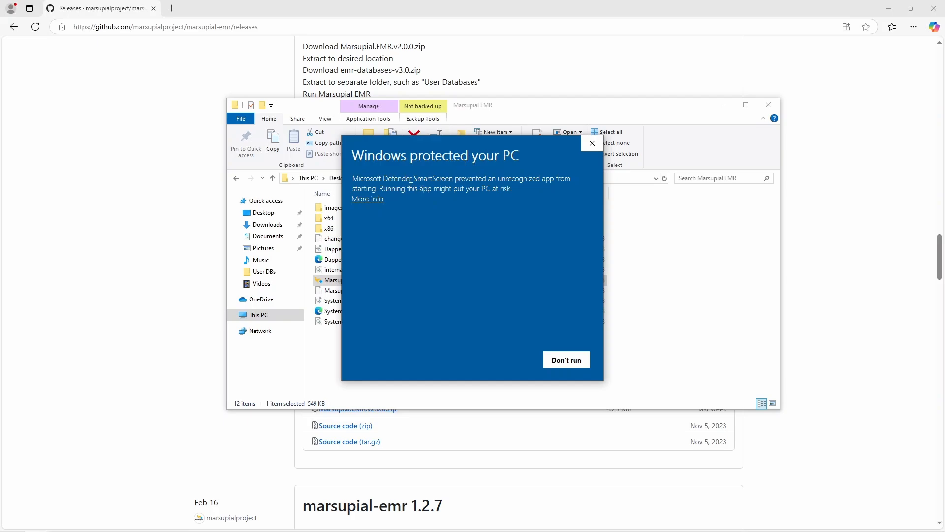
click(377, 199)
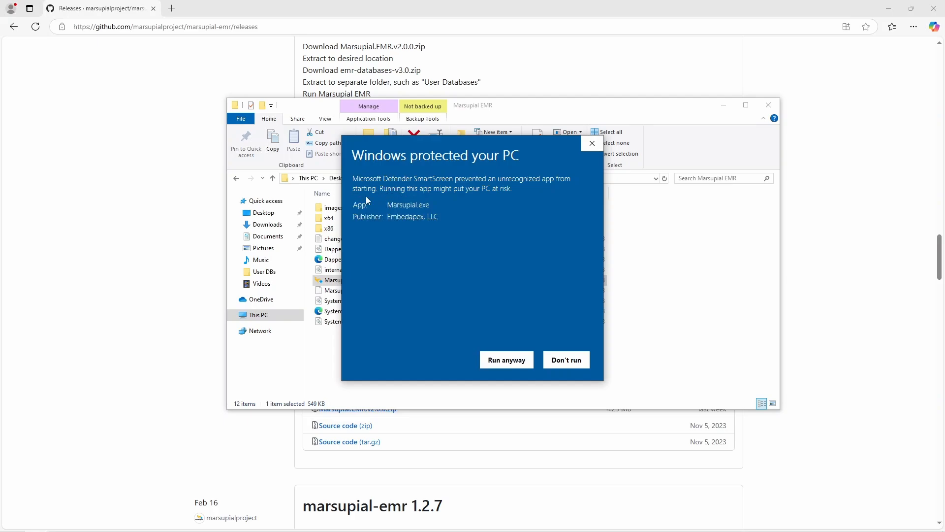
click(512, 365)
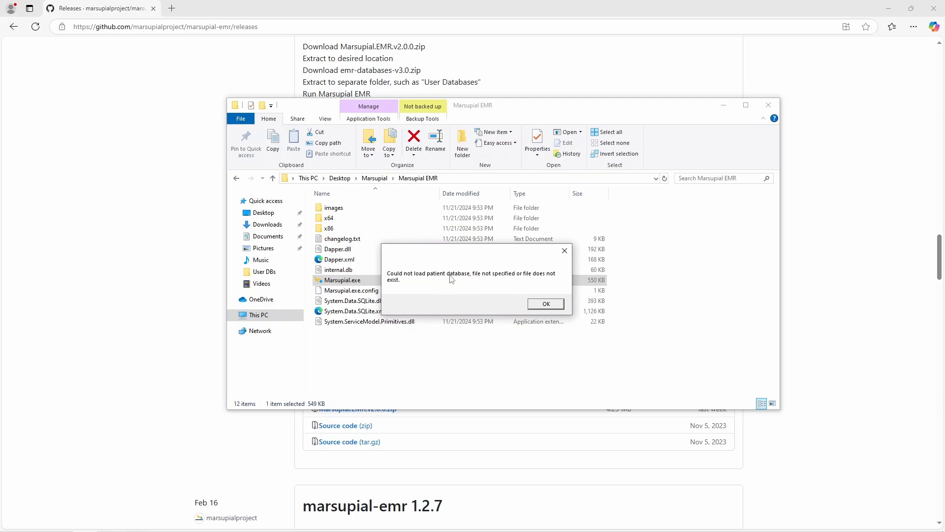
click(547, 304)
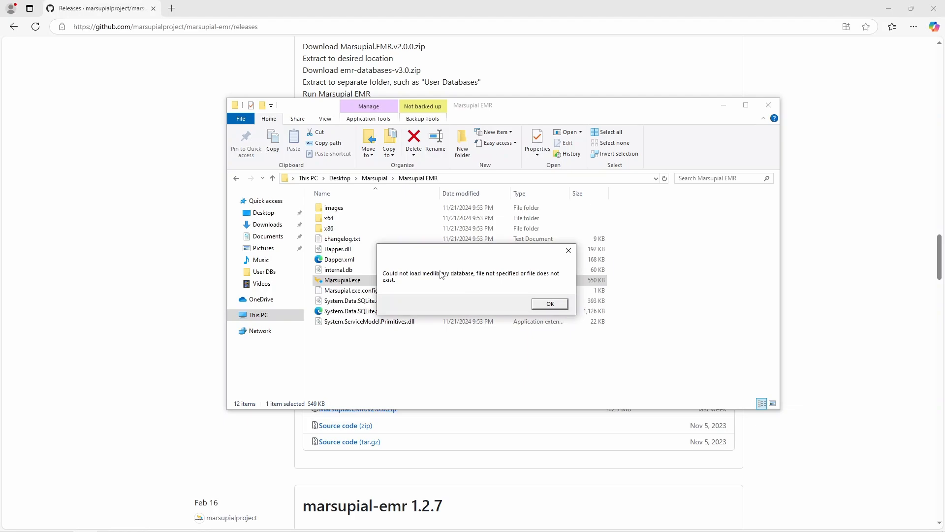
click(548, 304)
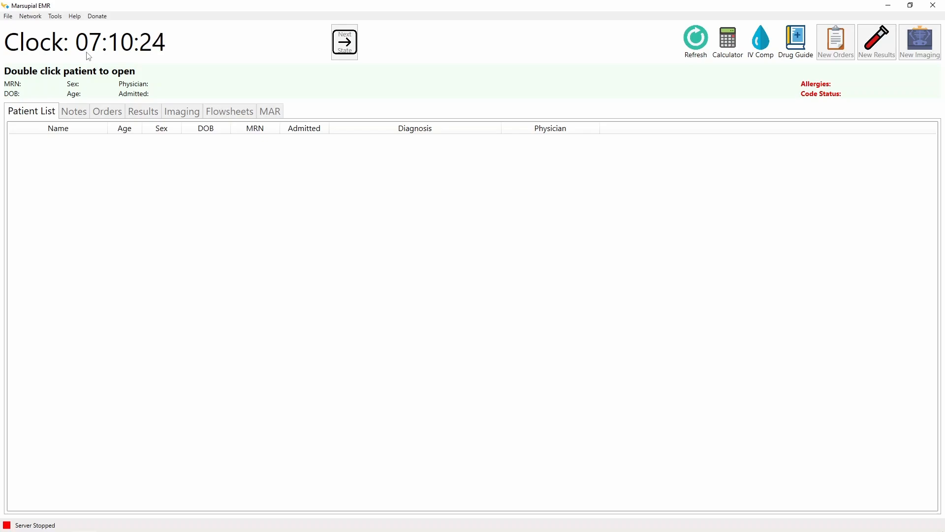
Step: In Settings, set the medication library to medlibrary.db from Marsupial > User DBs
click(59, 18)
click(72, 28)
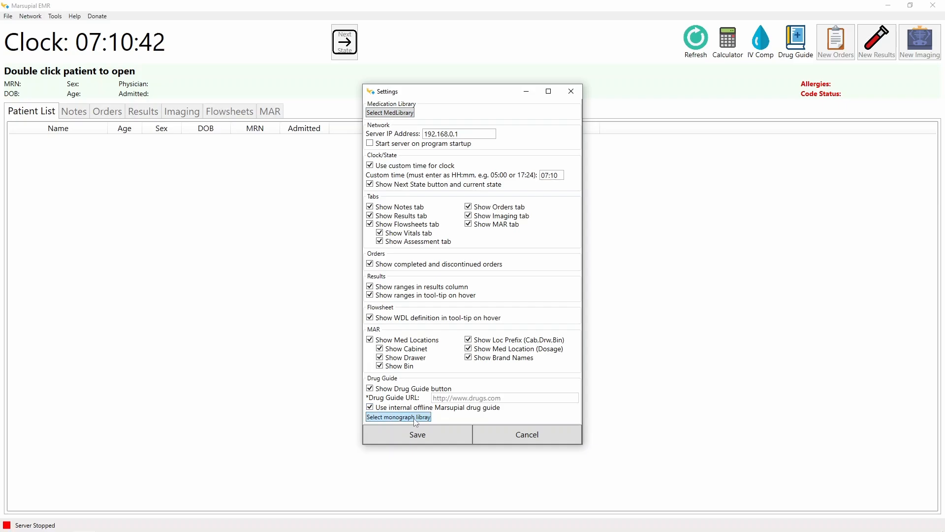
click(391, 113)
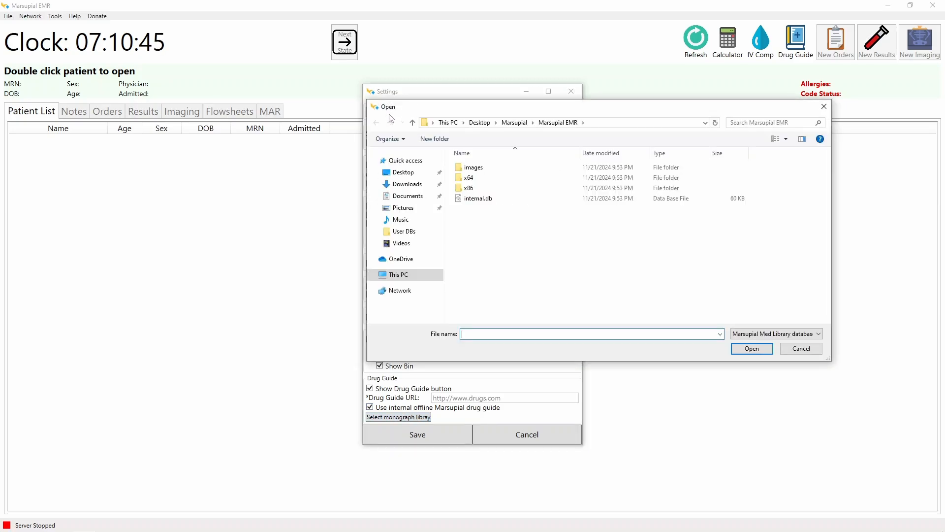
click(482, 123)
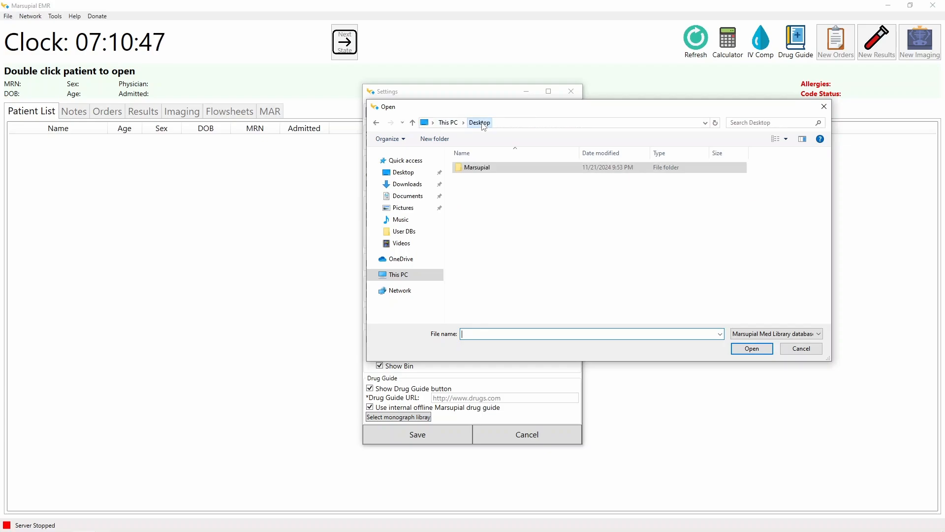
double_click(480, 167)
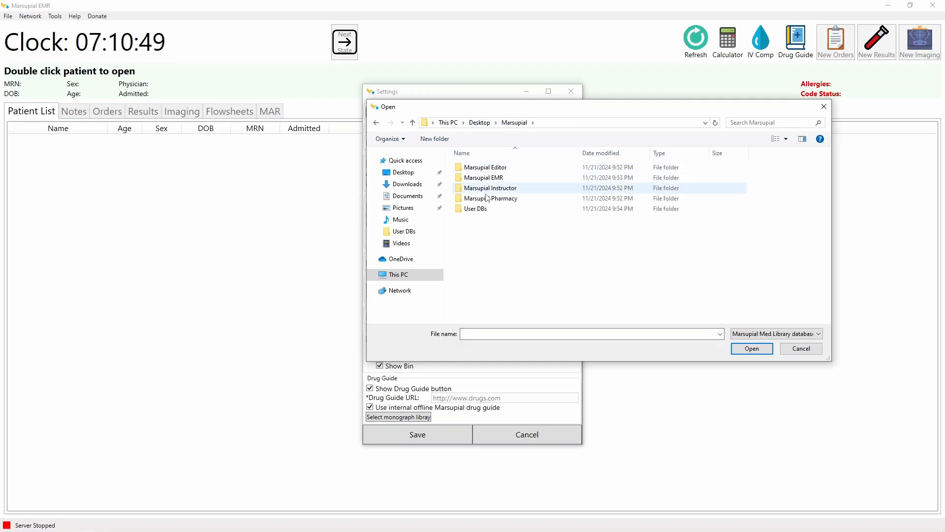
double_click(487, 212)
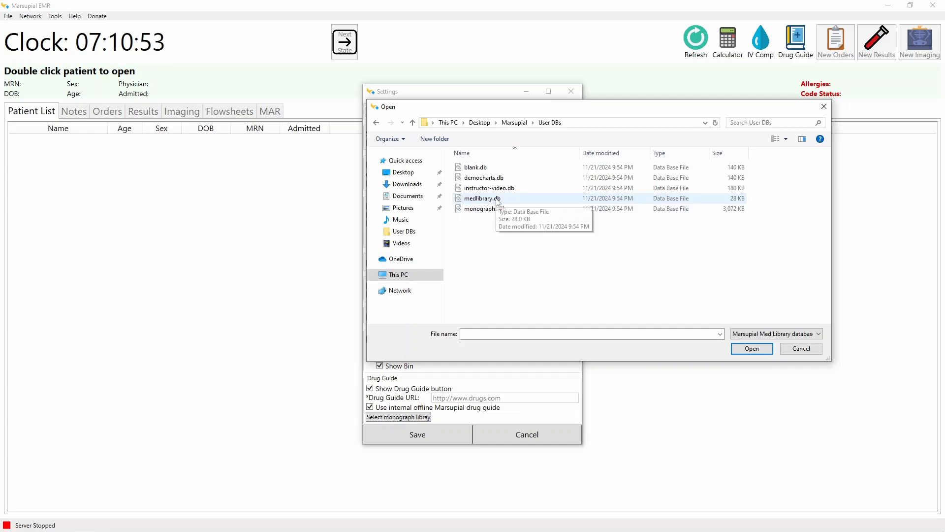
double_click(497, 199)
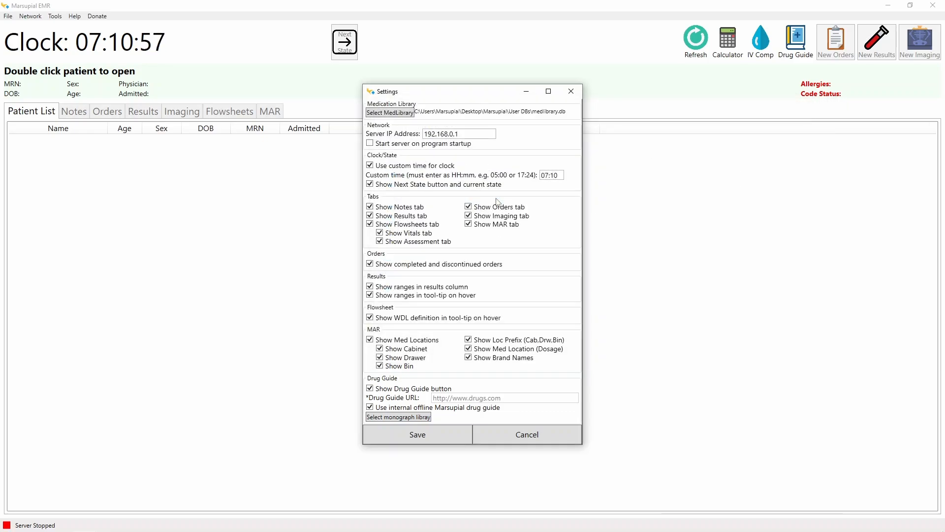
Step: Set the monograph library to monographs.db and save the settings
click(397, 417)
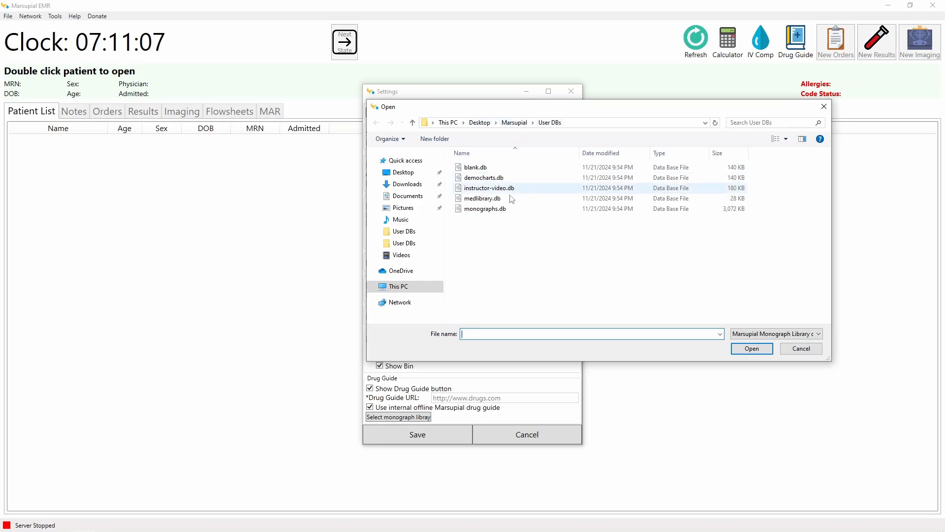
double_click(508, 210)
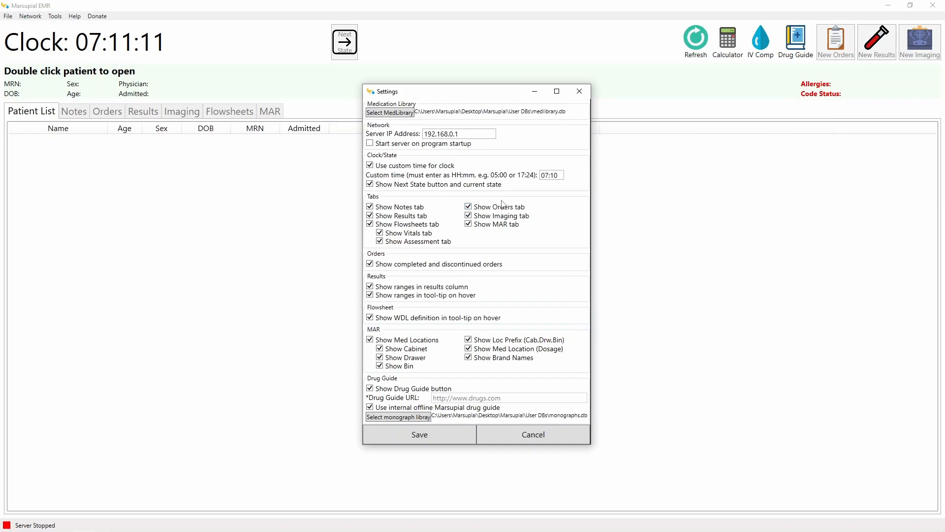
click(444, 434)
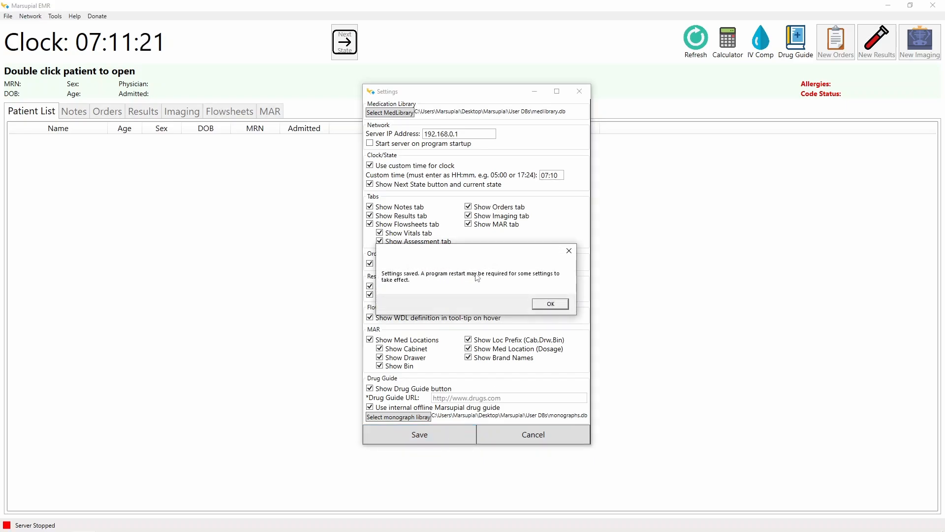
click(551, 303)
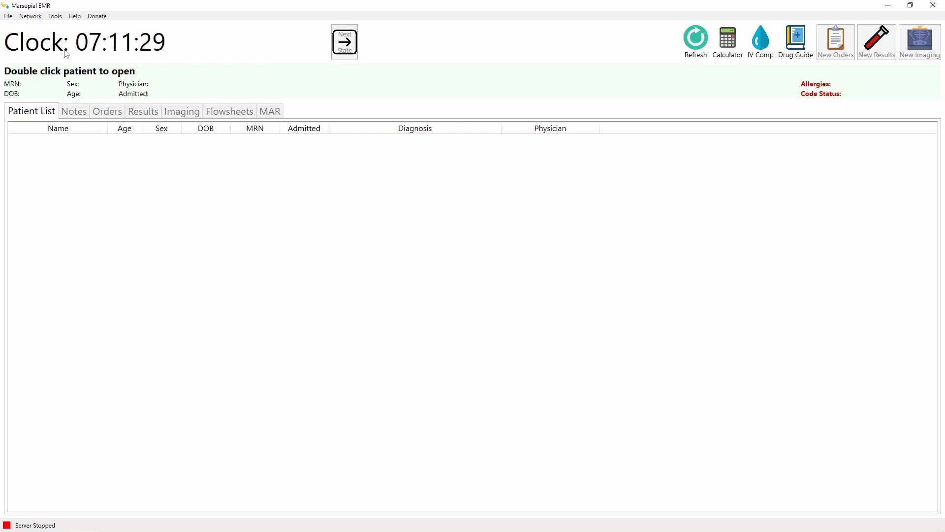
Step: Open the democharts.db database via File > Open EMR Database
click(9, 18)
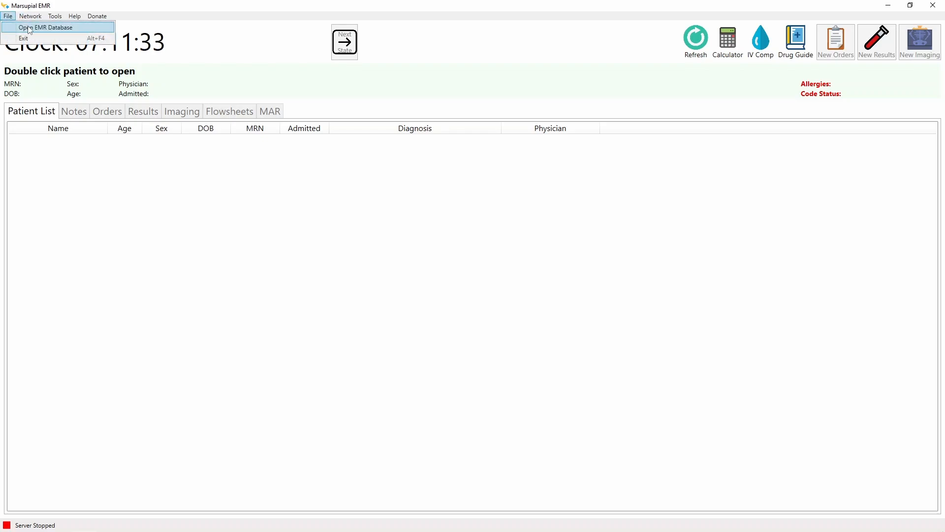
click(29, 28)
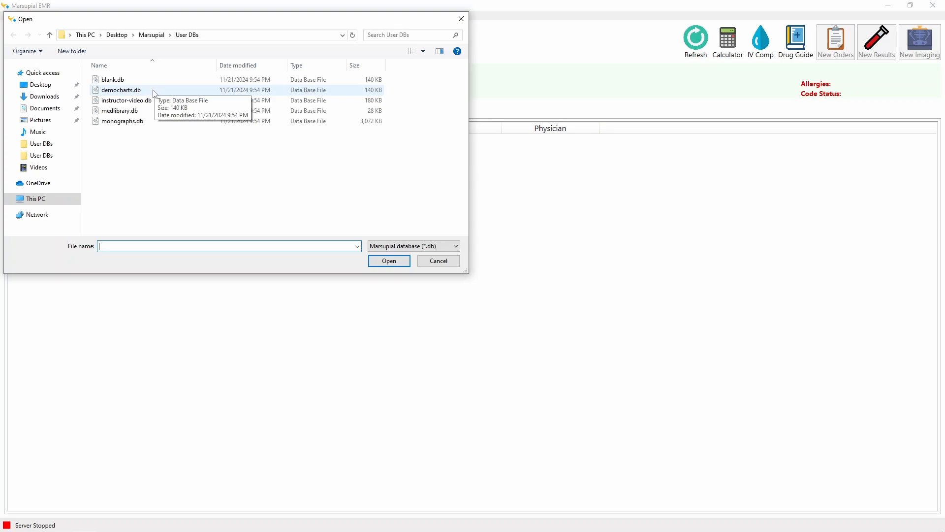
click(151, 92)
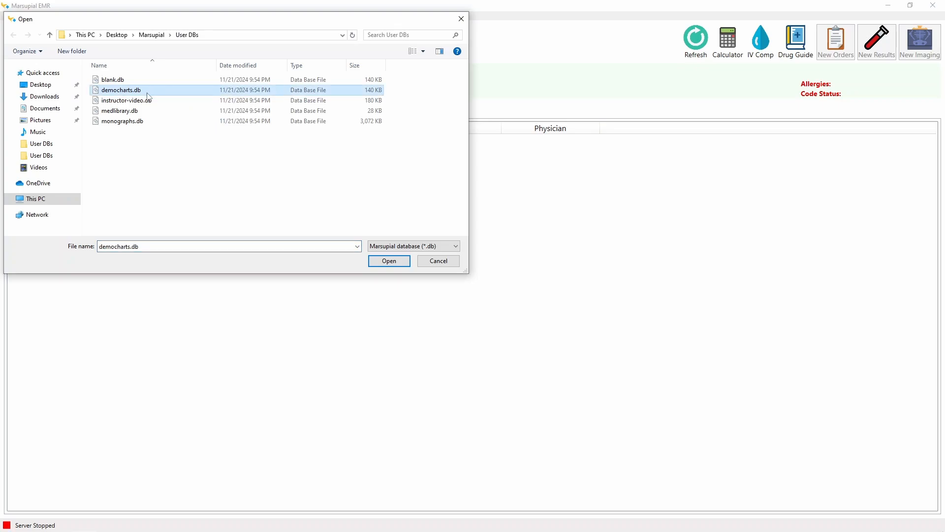
click(383, 261)
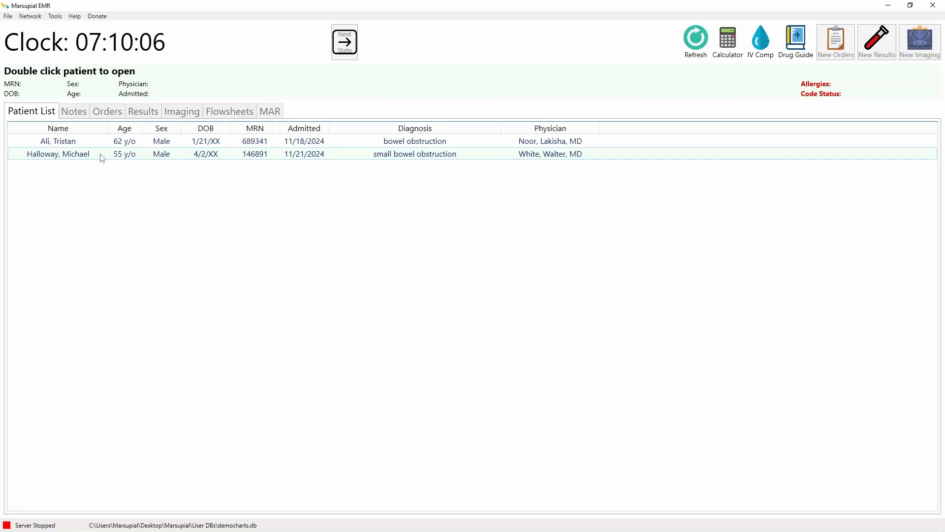
Step: Open the small bowel obstruction patient's chart and read the 07:35 and 09:45 History and Physical notes
double_click(101, 158)
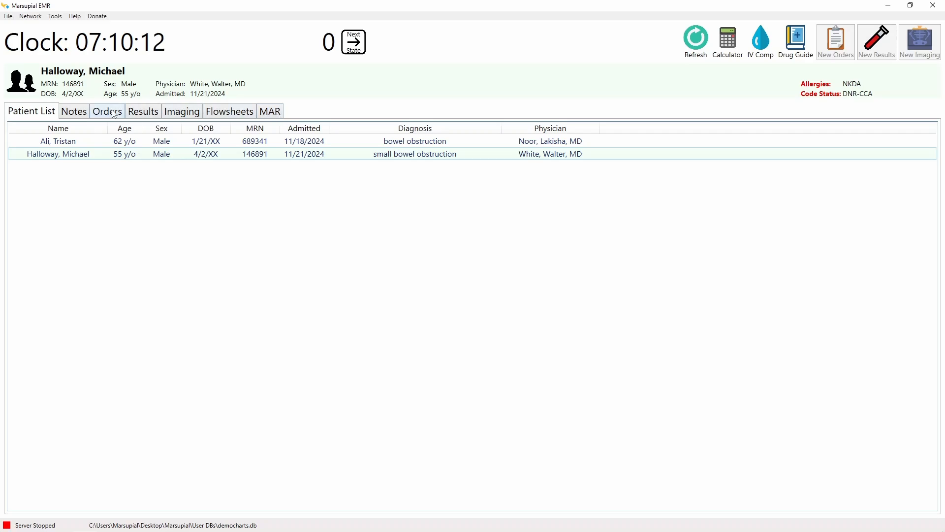
click(81, 112)
click(79, 190)
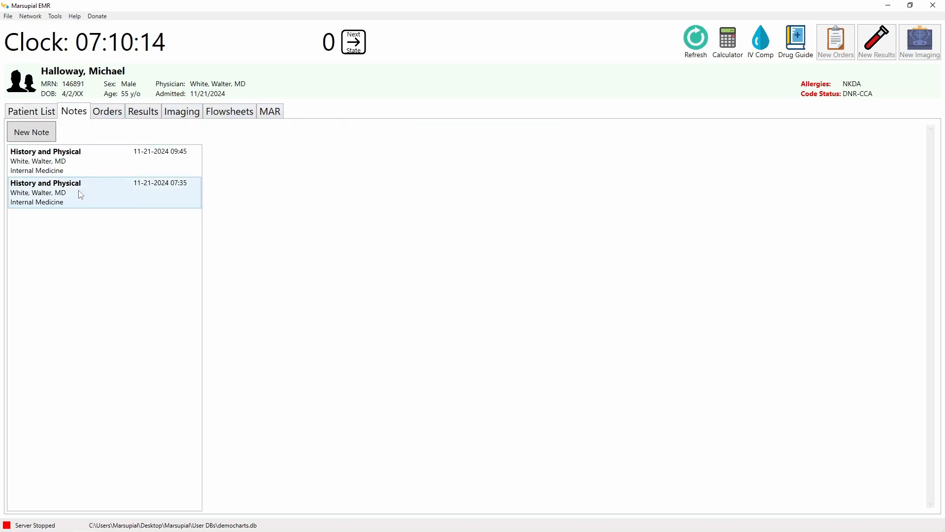
click(109, 148)
Step: Review Orders, Results, Imaging with the 05:45 EKG, Flowsheets and MAR, then return to Patient List
click(108, 113)
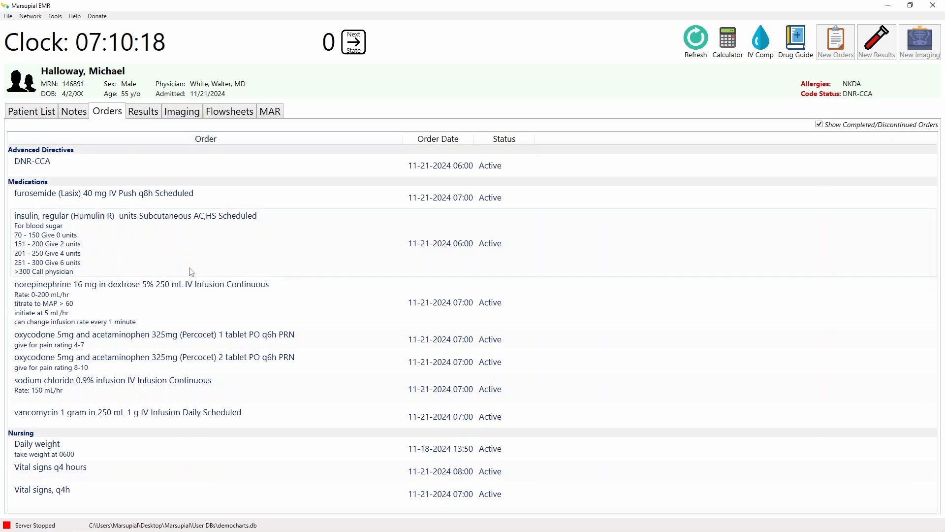
click(153, 116)
click(189, 114)
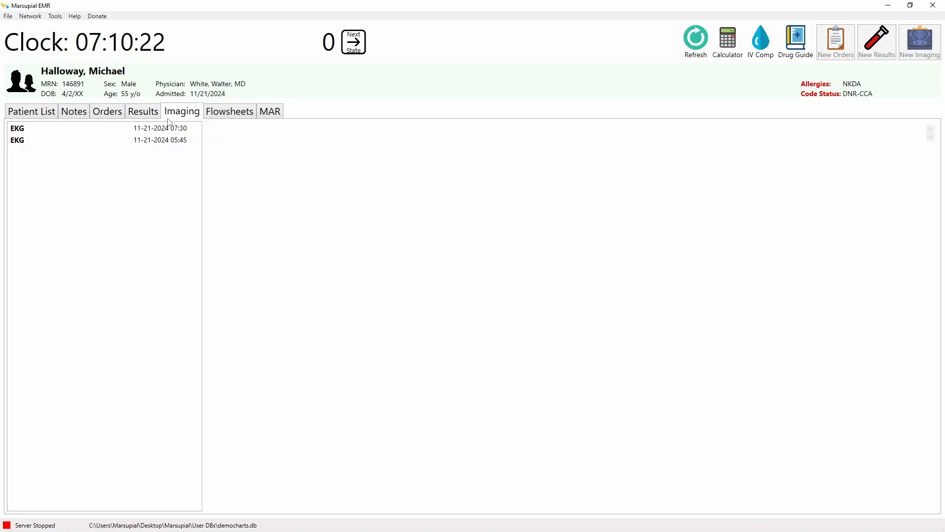
click(142, 140)
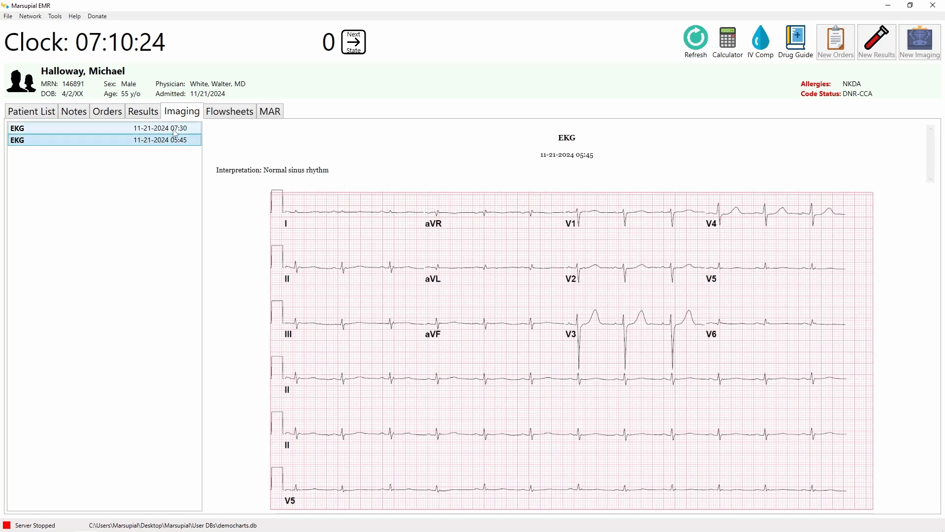
click(217, 117)
click(271, 112)
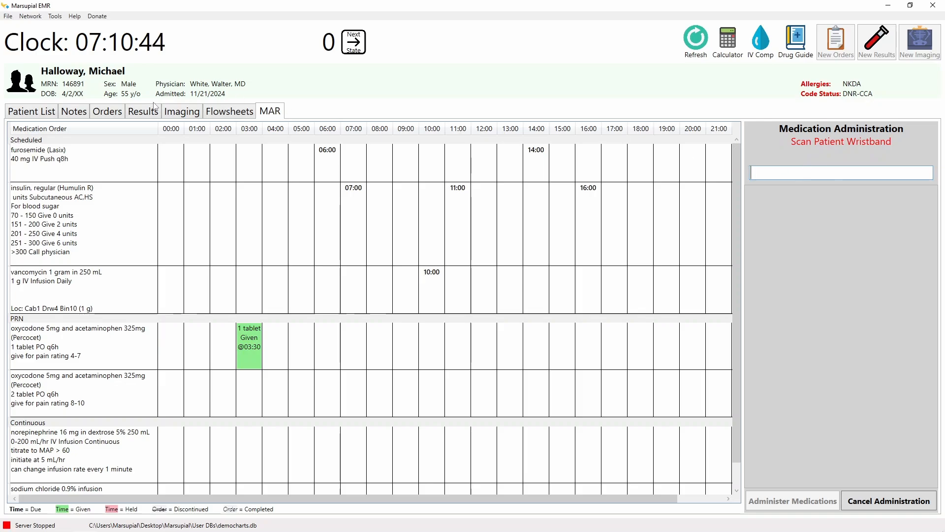
click(53, 111)
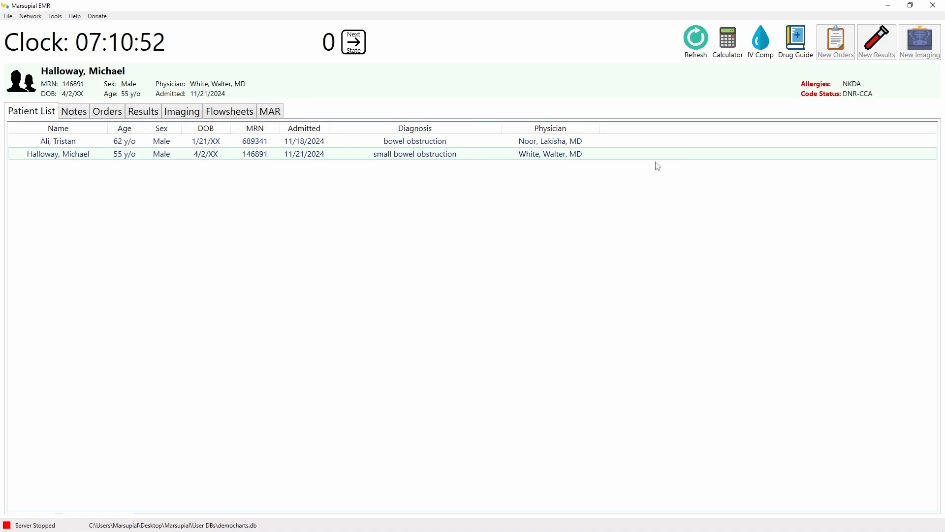
click(795, 57)
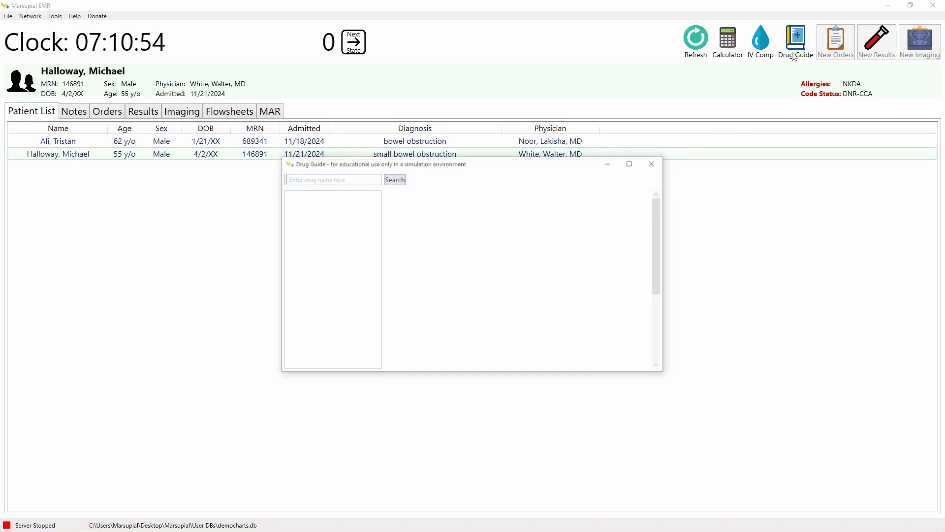
click(363, 178)
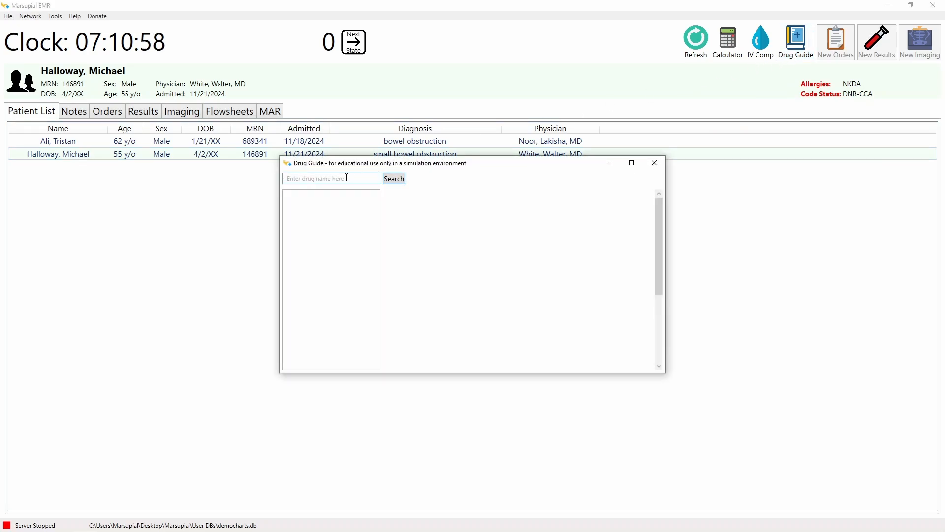
text(h)
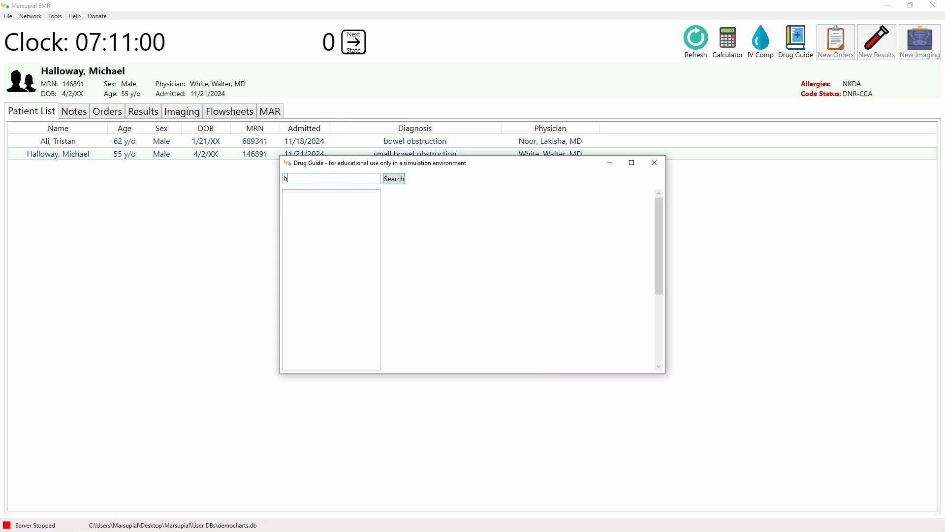
text(eparin)
key(Return)
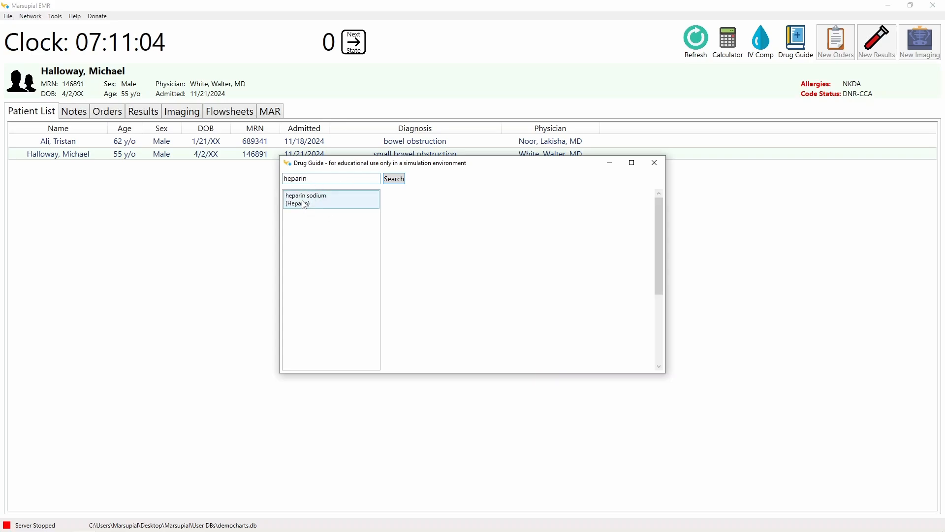
click(318, 201)
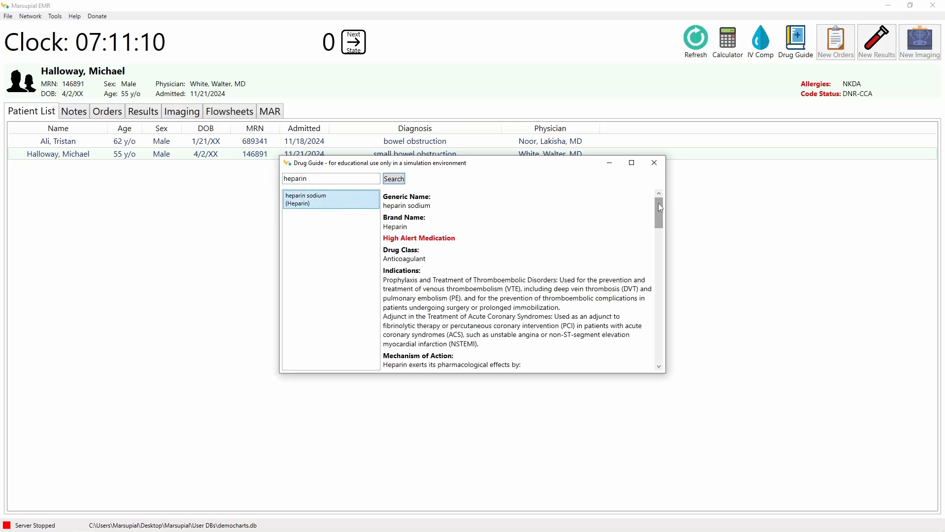
drag(660, 208, 663, 178)
click(655, 162)
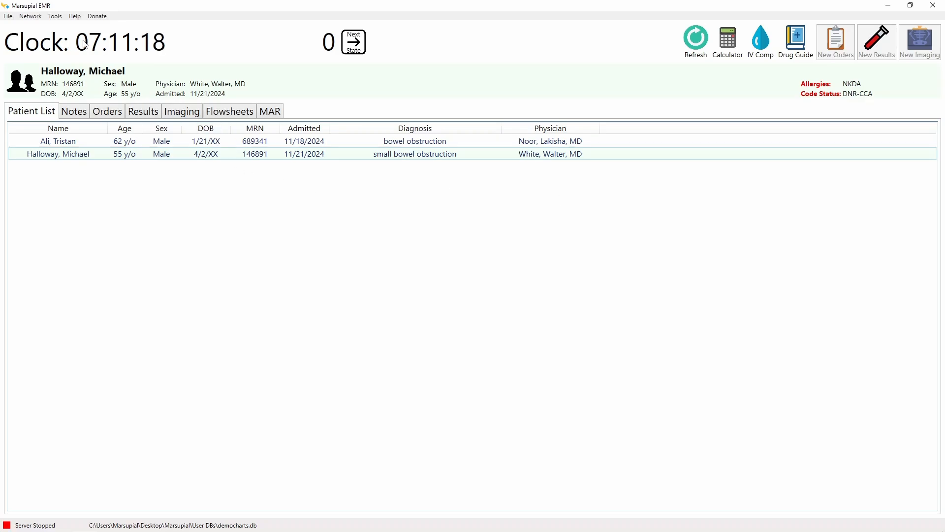
click(57, 17)
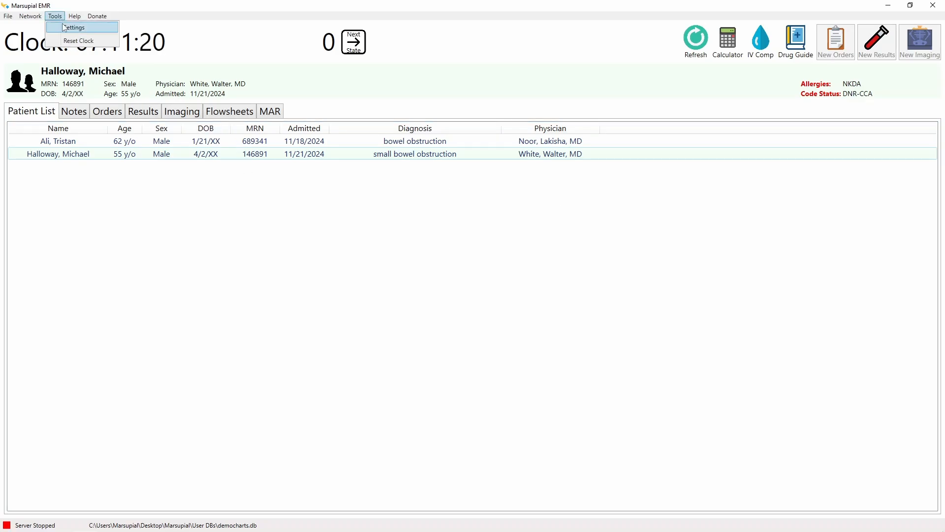
click(66, 27)
mouse_move(427, 99)
mouse_down()
mouse_move(413, 90)
mouse_move(433, 91)
mouse_up()
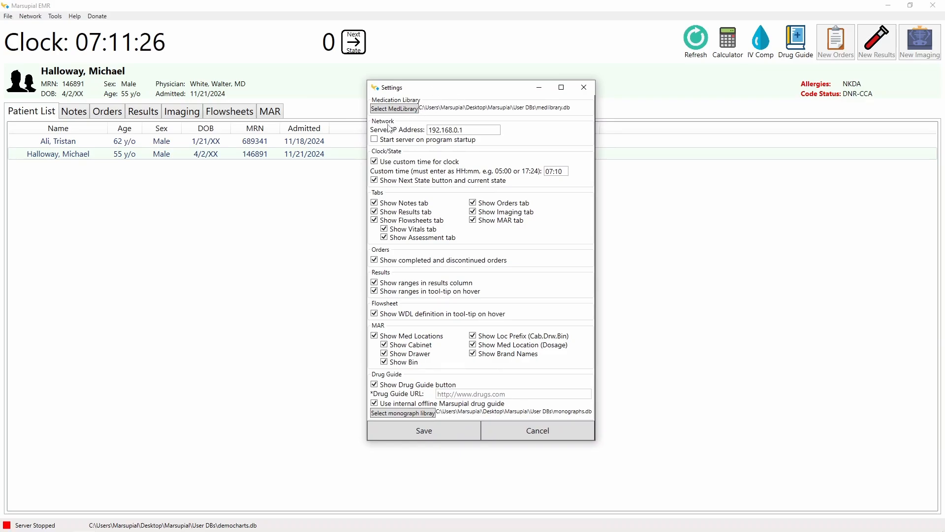
click(471, 129)
drag(471, 131, 426, 138)
click(463, 131)
drag(473, 131, 428, 137)
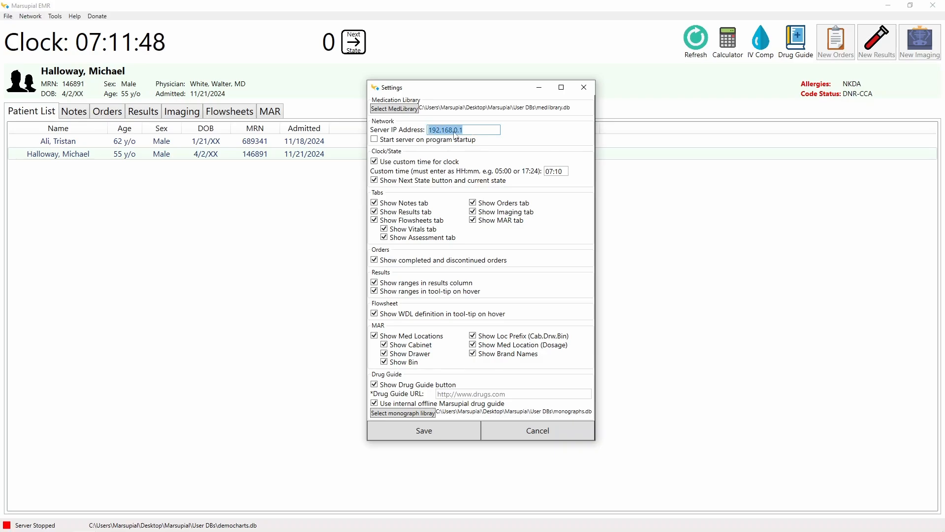
click(470, 129)
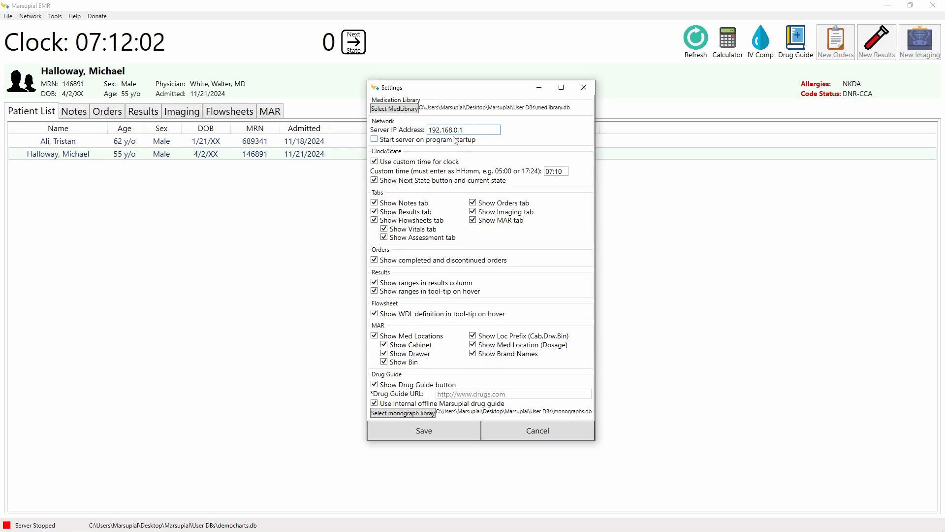
Step: Toggle the start-server-at-startup option on and back off
click(383, 141)
click(477, 127)
click(411, 141)
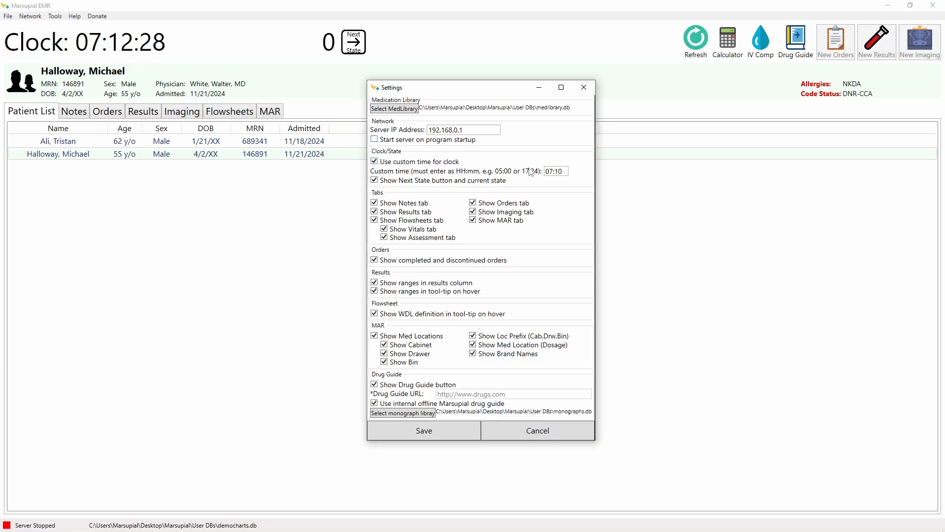
Step: Toggle the custom clock time off and on, select its 07:10 value, then cancel Settings
drag(560, 171, 545, 173)
click(405, 164)
click(430, 163)
mouse_move(566, 171)
mouse_down()
mouse_move(546, 171)
mouse_move(565, 171)
mouse_up()
drag(554, 172, 544, 175)
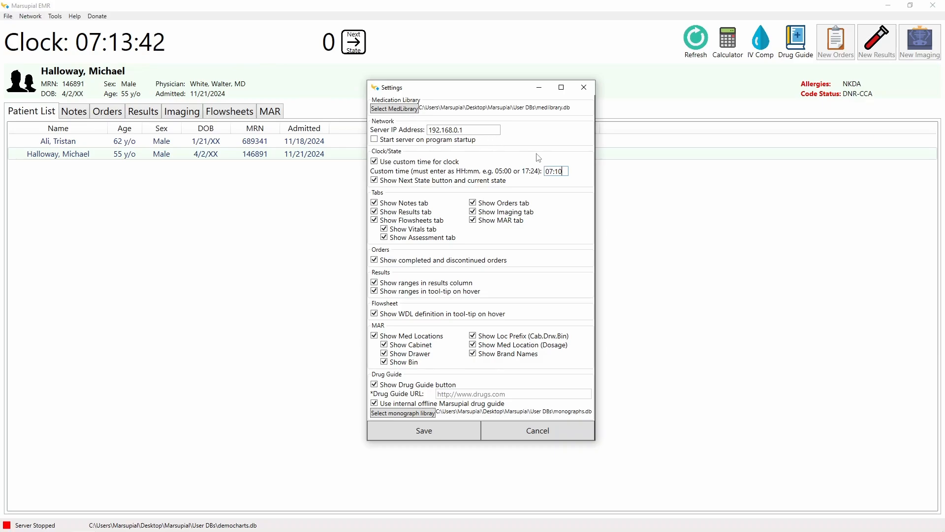
click(565, 171)
click(536, 430)
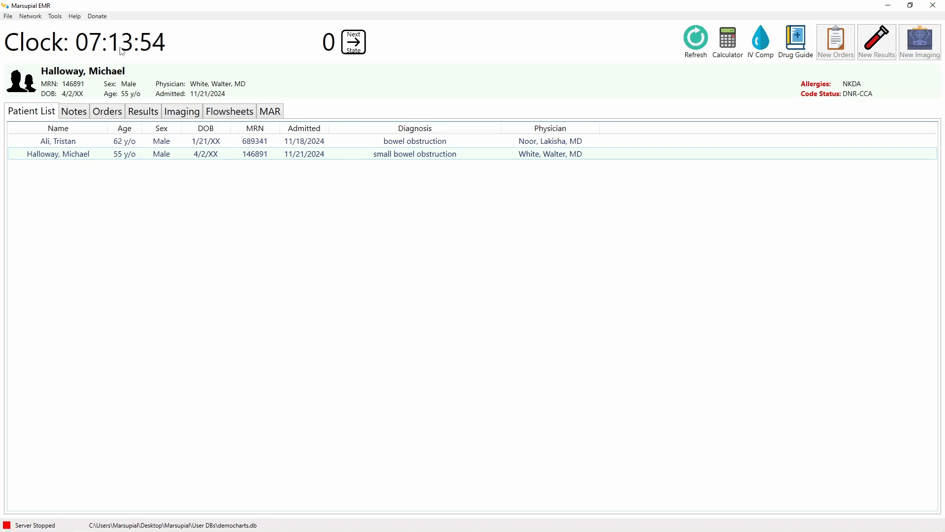
click(55, 17)
click(71, 25)
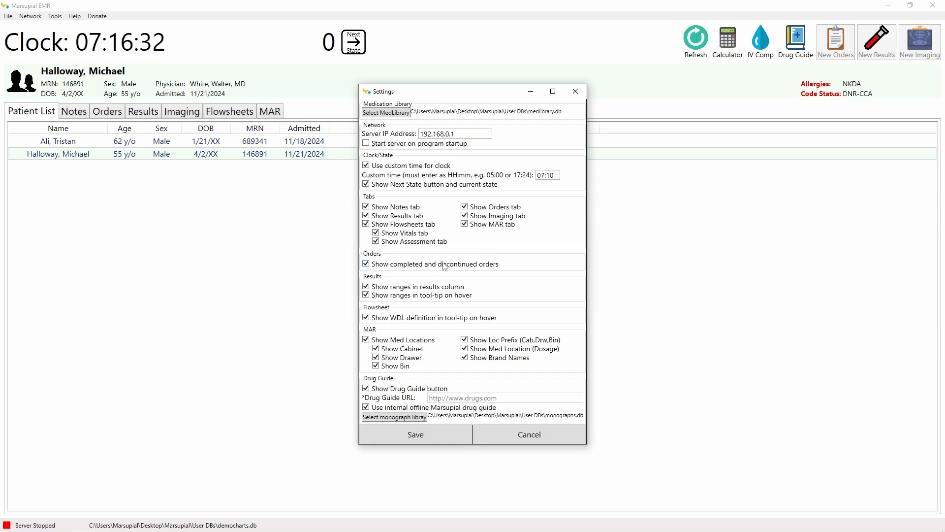
click(520, 434)
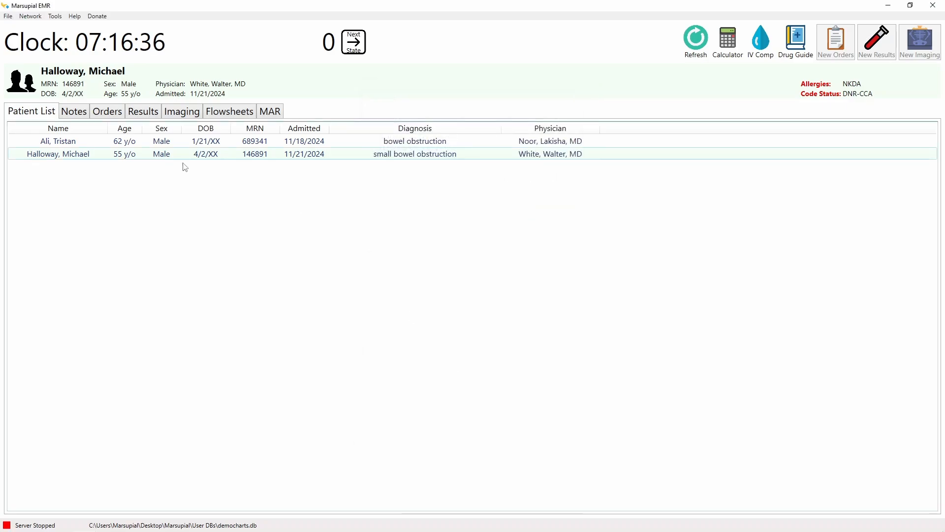
Step: Show the patient's Orders with advanced directives, medications and nursing orders
click(108, 112)
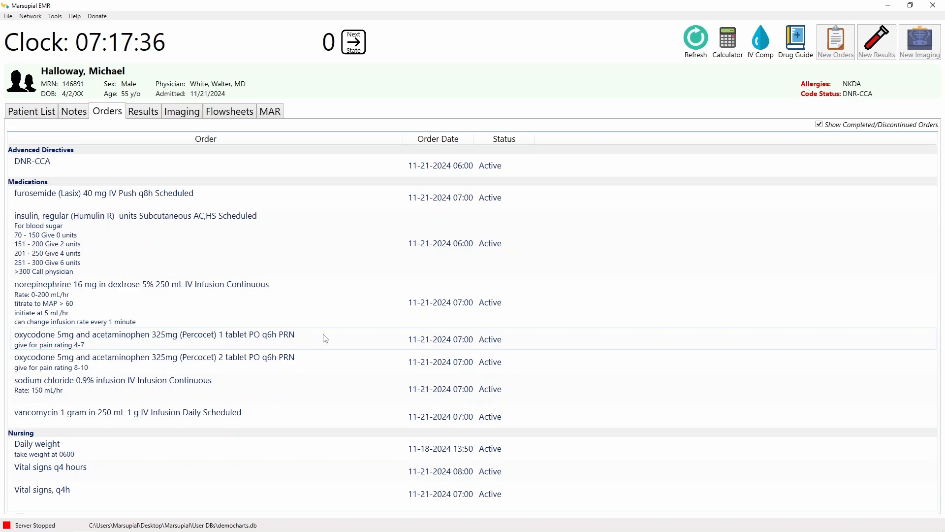
Step: Select the two oxycodone orders, then open Tools > Settings
click(446, 343)
click(375, 364)
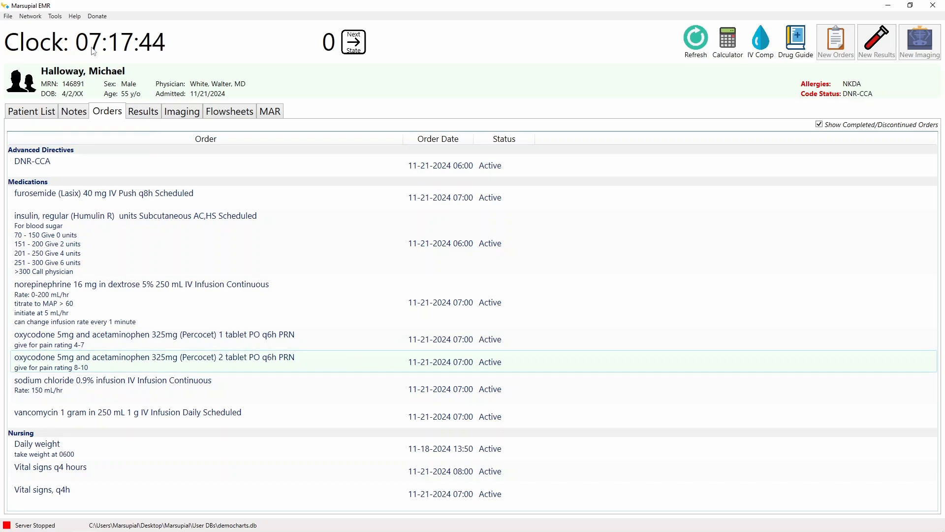
click(55, 16)
click(69, 28)
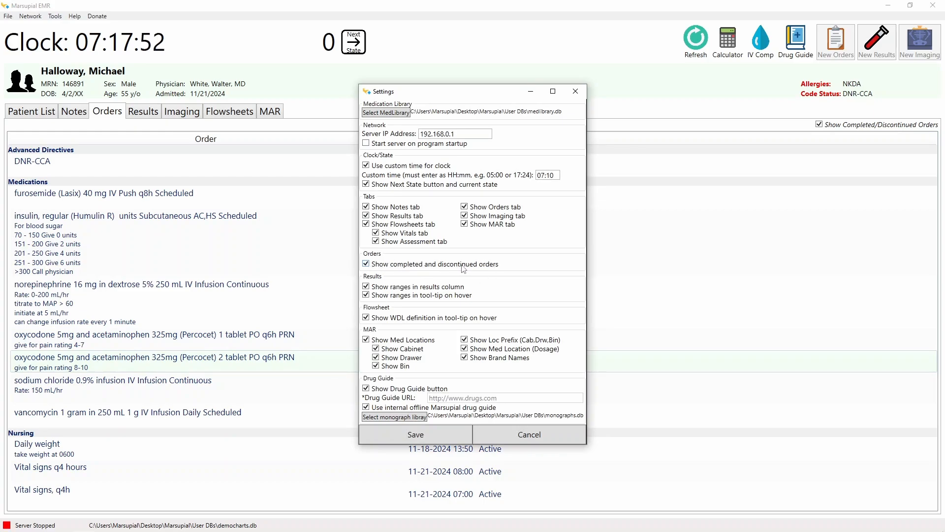
Step: Cancel the Settings dialog, then hide completed and discontinued orders in the Orders list
click(536, 436)
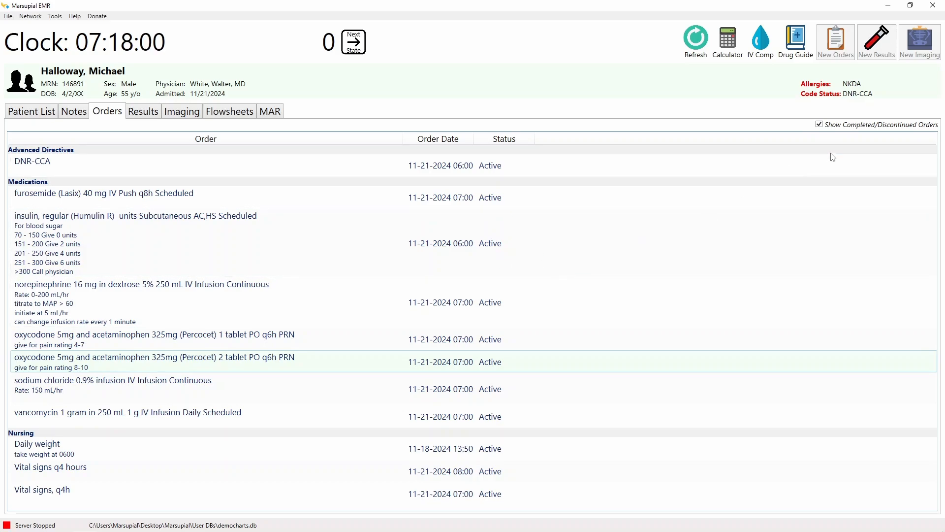
click(820, 126)
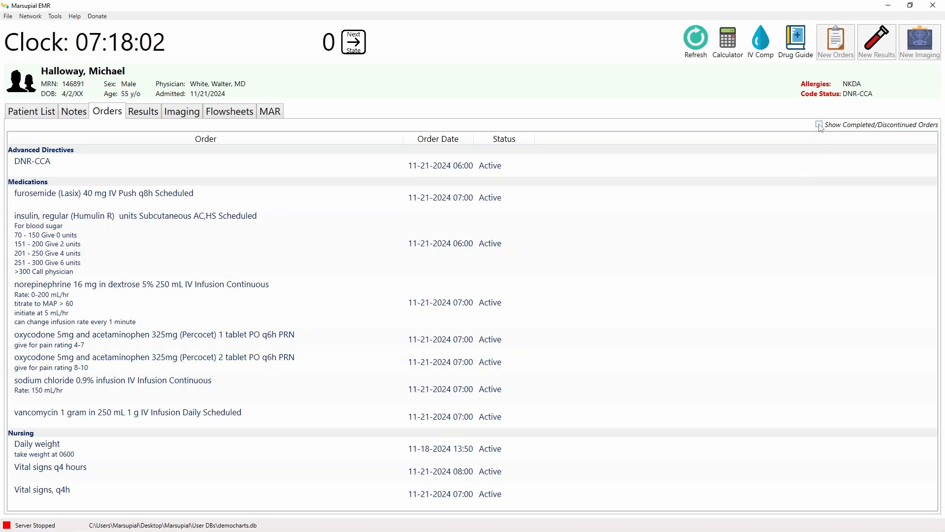
click(820, 126)
Step: Reopen the program Settings and close them again without saving
click(54, 16)
click(64, 27)
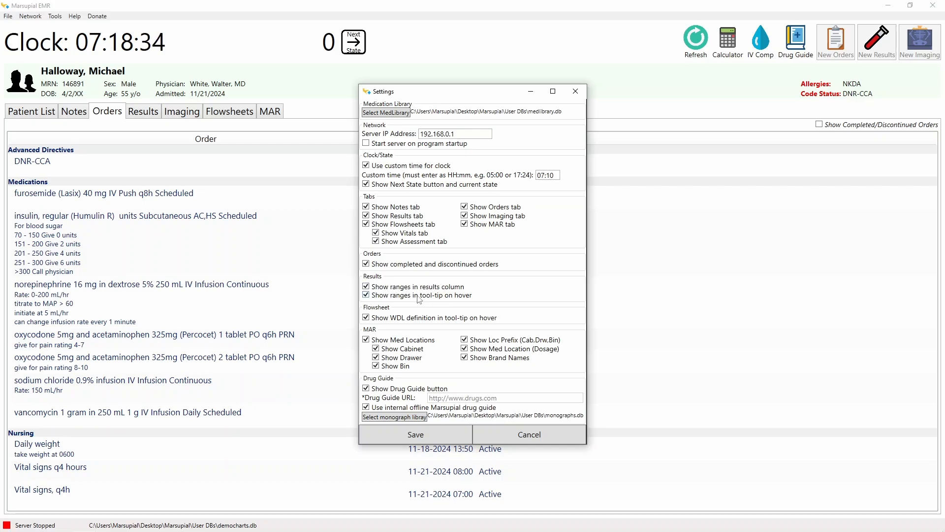
click(524, 434)
Step: Show the Results tab and check the reference-range tooltip for the glucose value of 135
click(142, 111)
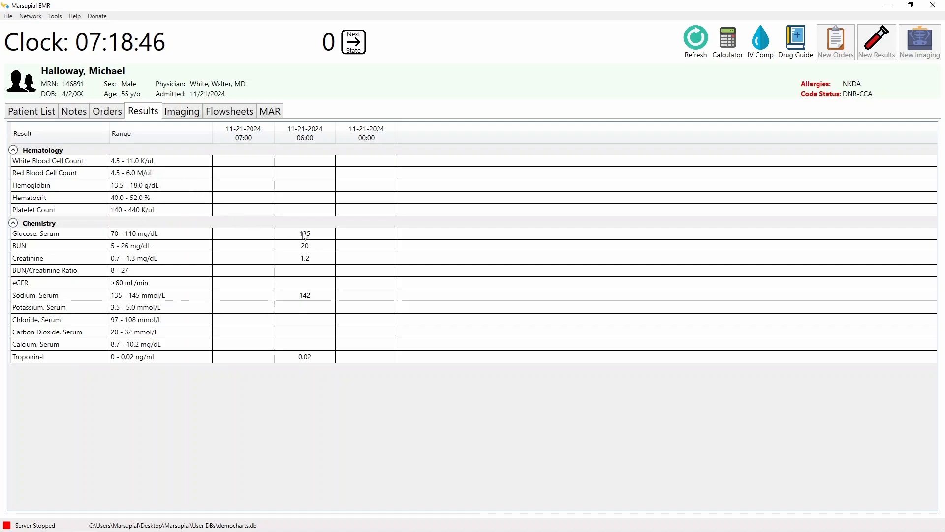
mouse_move(306, 236)
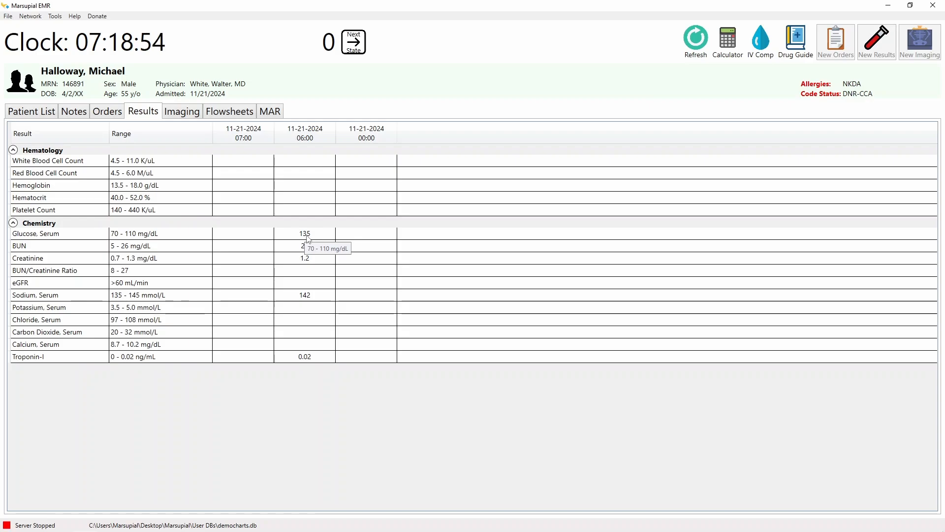
Step: Open Tools > Settings and cancel it without changes
click(54, 16)
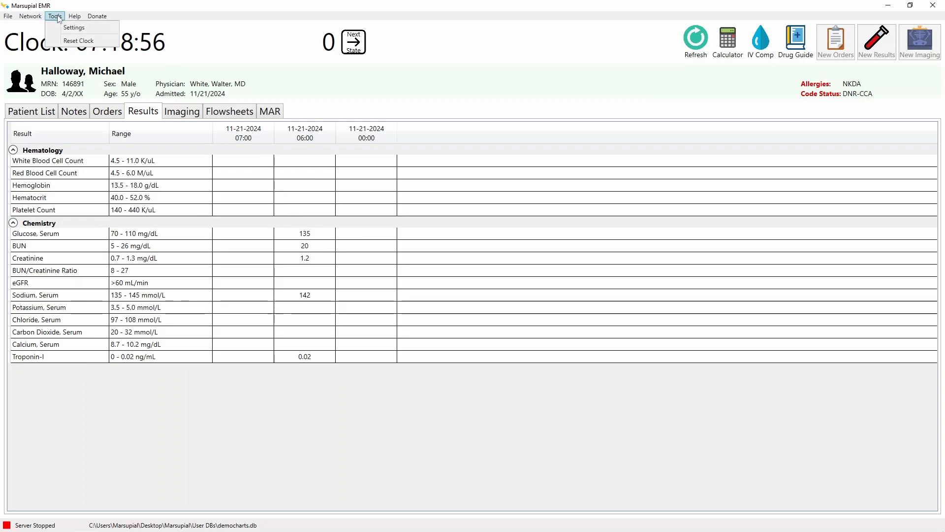
click(71, 26)
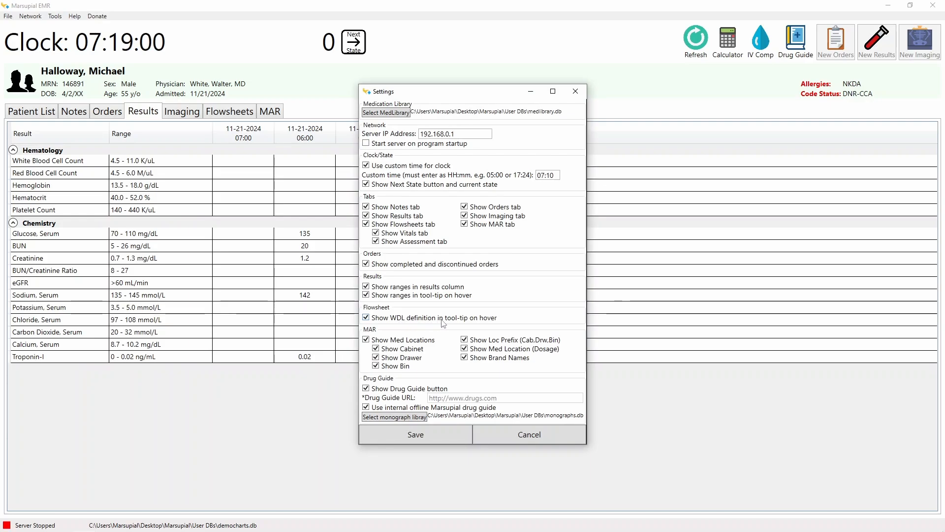
click(529, 440)
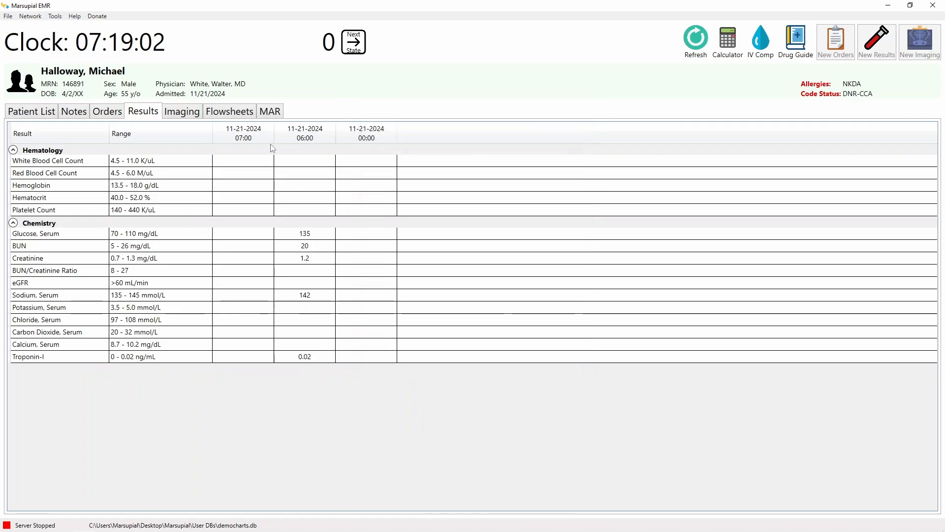
Step: Show the Flowsheets Assessment sub-tab, check the Neuro WDL entry, and reopen Tools > Settings for comparison
click(238, 115)
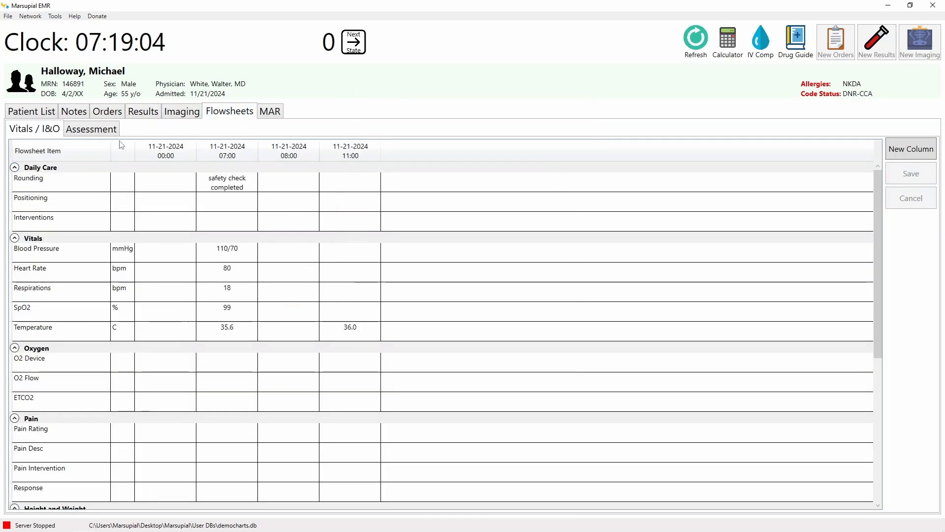
click(100, 134)
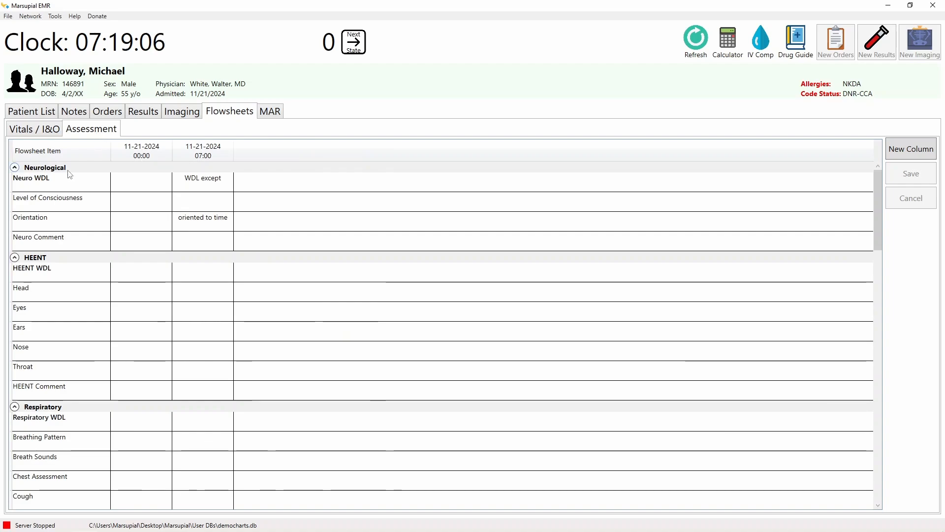
mouse_move(42, 181)
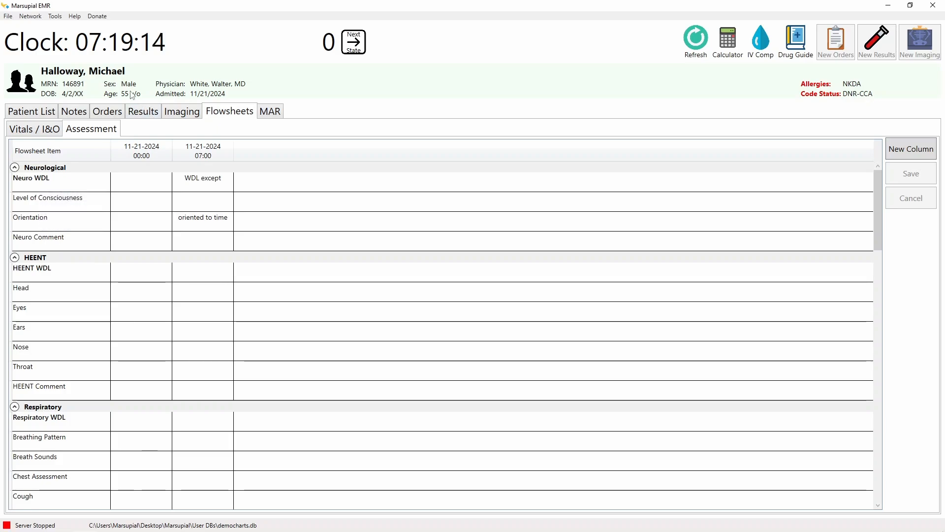
click(54, 16)
click(69, 25)
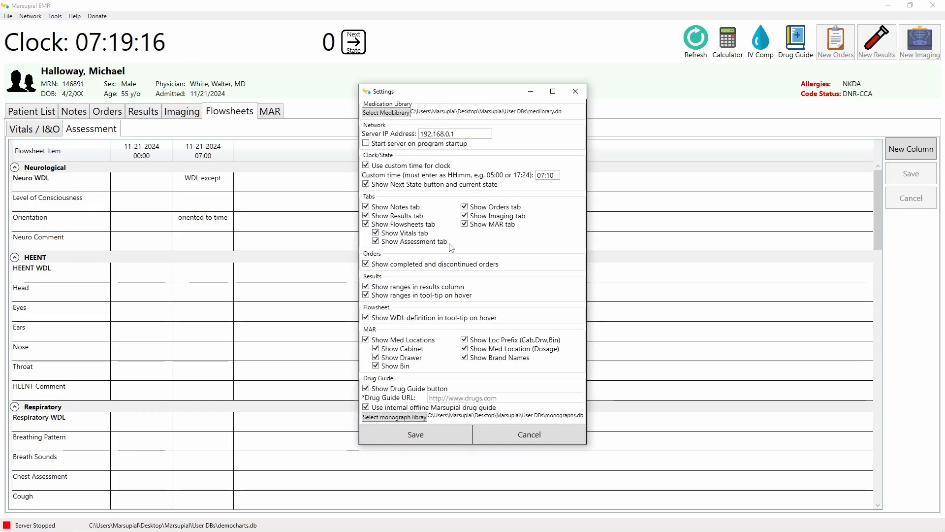
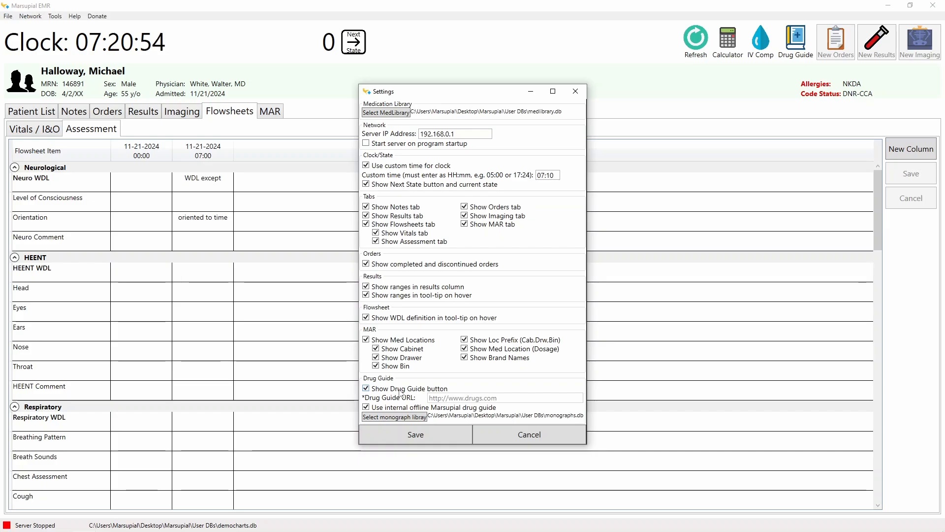
Step: Cancel the Settings dialog and exit Marsupial EMR, confirming the exit prompt
click(501, 436)
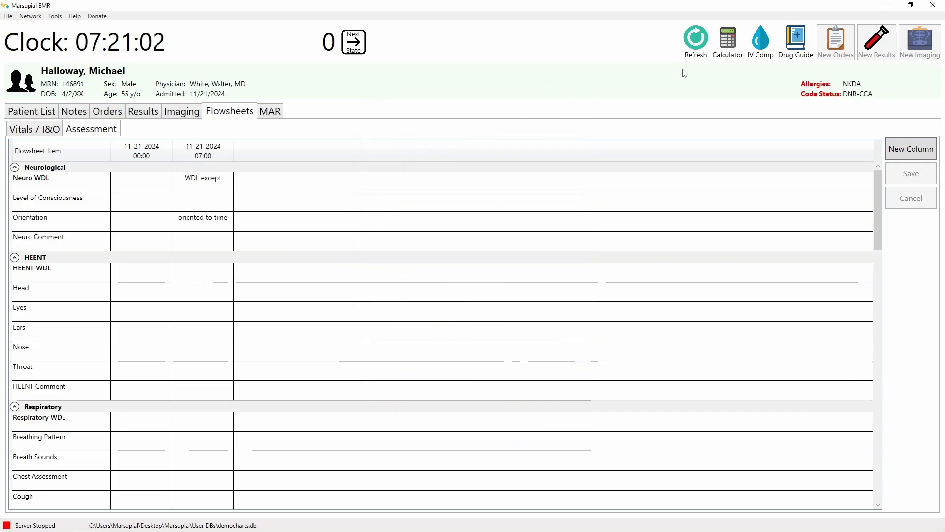
click(933, 5)
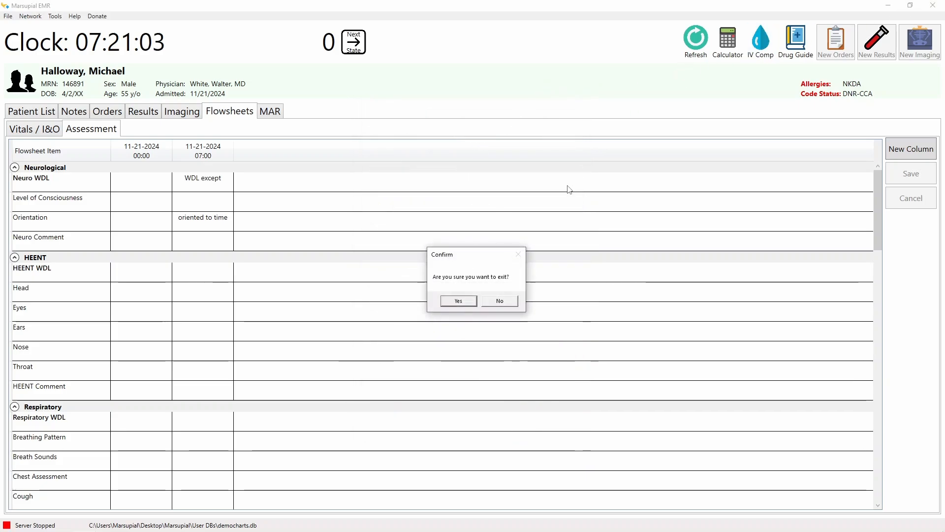
click(459, 300)
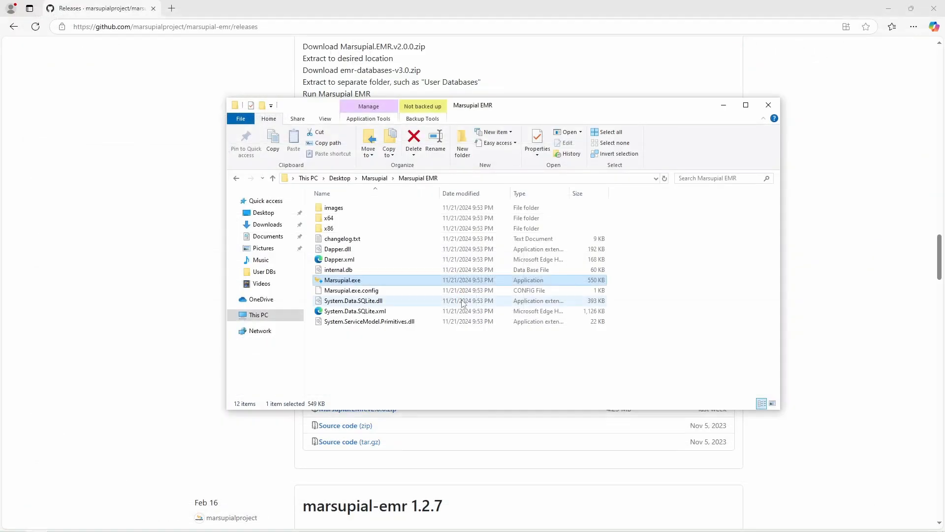
Step: Bring the marsupial-emr releases page forward and scroll through its Installation, Requirements and Assets notes
click(476, 6)
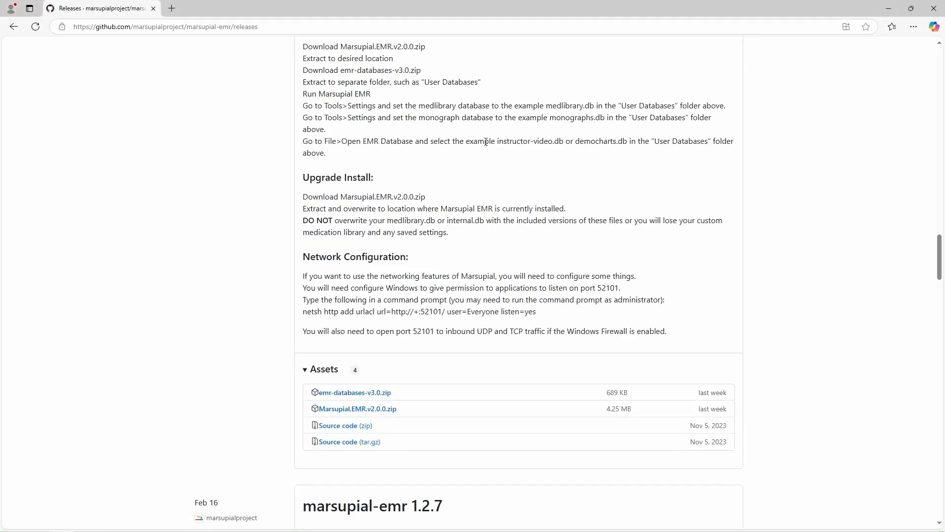
scroll(486, 141, up, 2)
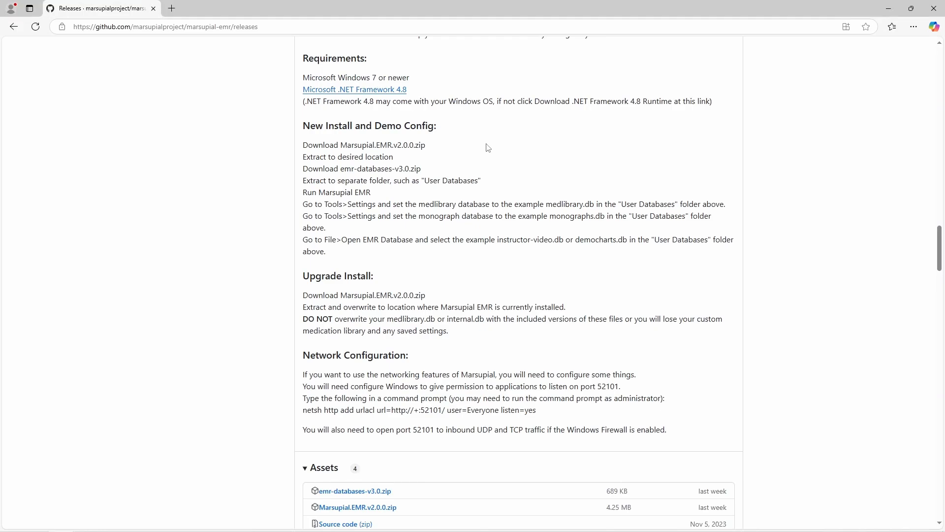
scroll(488, 148, up, 5)
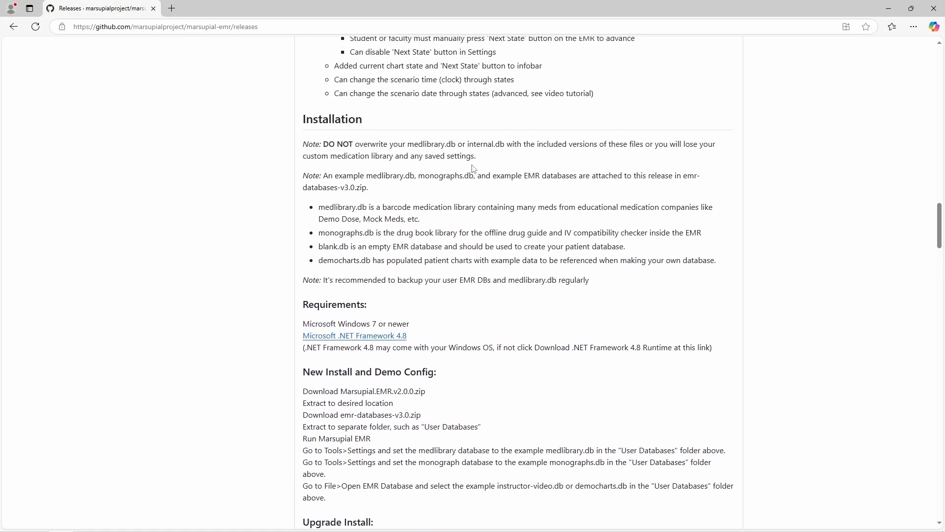
scroll(473, 169, down, 2)
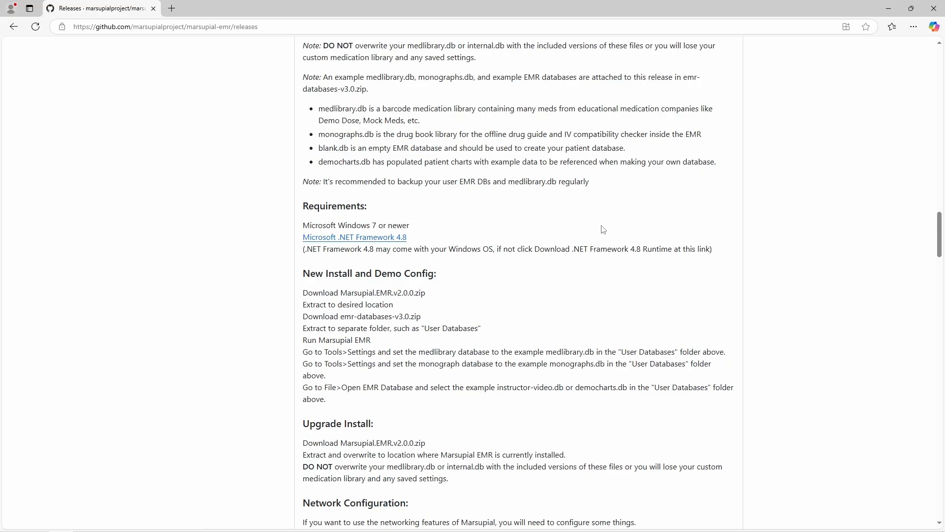
scroll(603, 228, down, 1)
scroll(603, 228, down, 3)
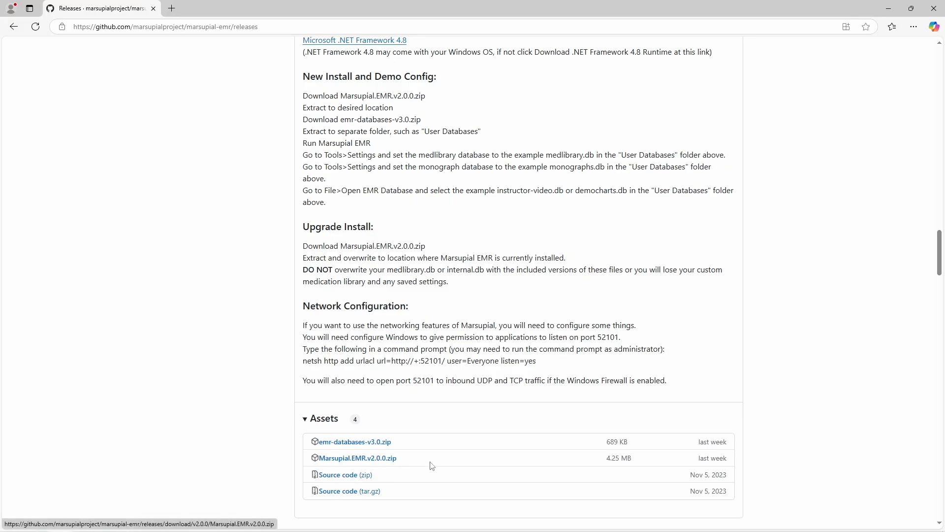
Step: Switch to the Marsupial EMR Explorer window, go up to Marsupial, and reopen Marsupial EMR
mouse_move(445, 530)
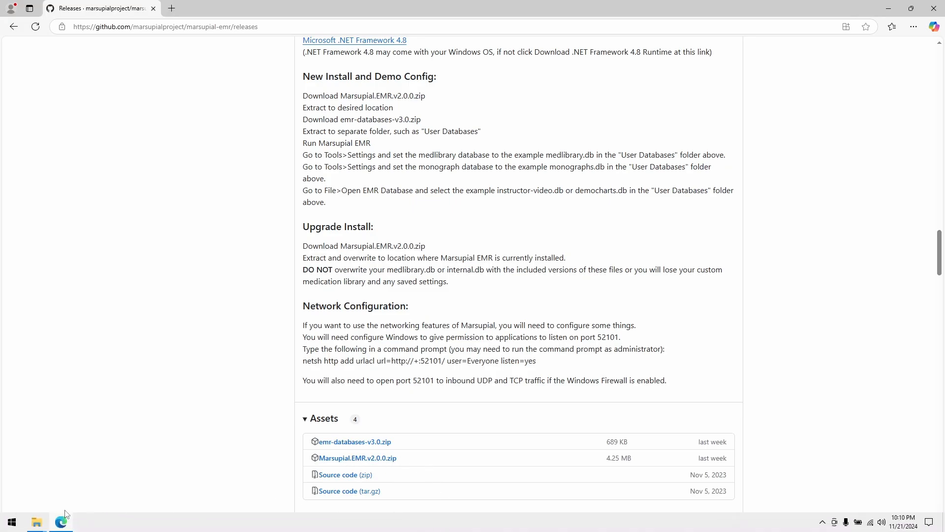
click(39, 521)
click(173, 482)
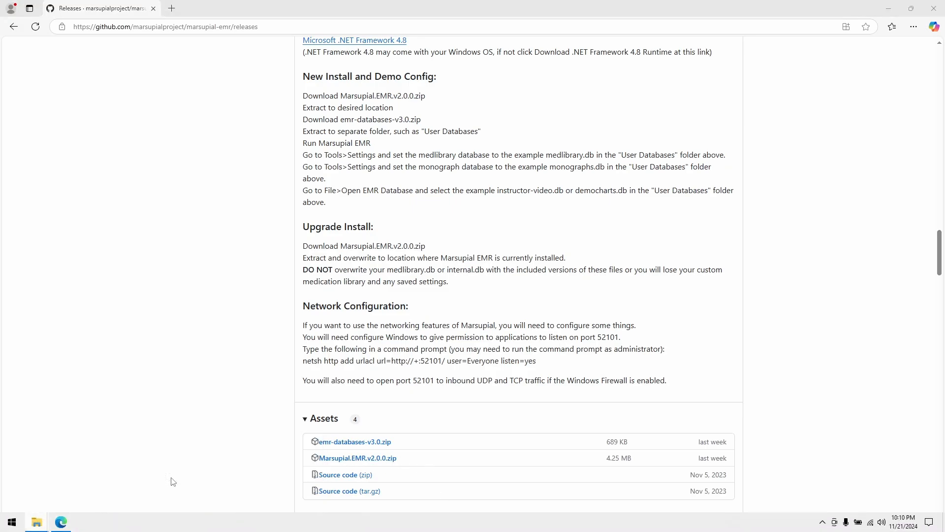
click(371, 165)
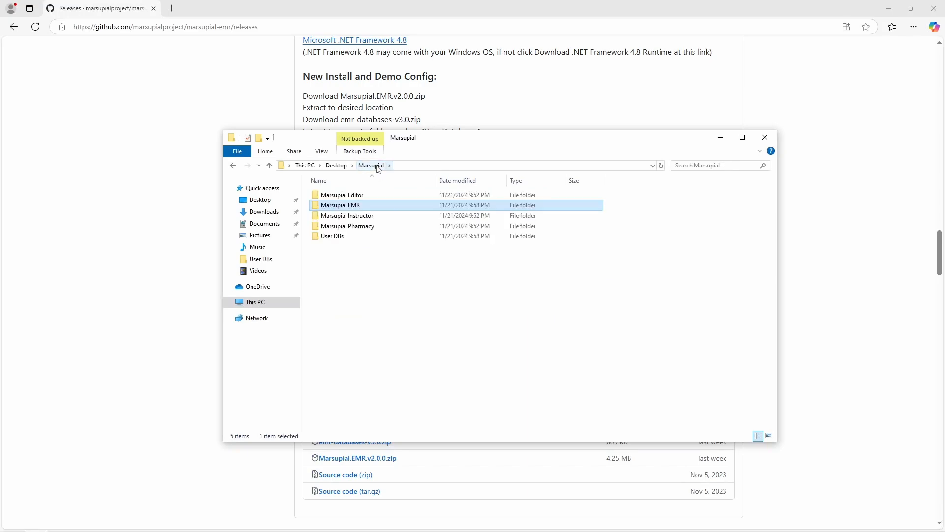
double_click(354, 206)
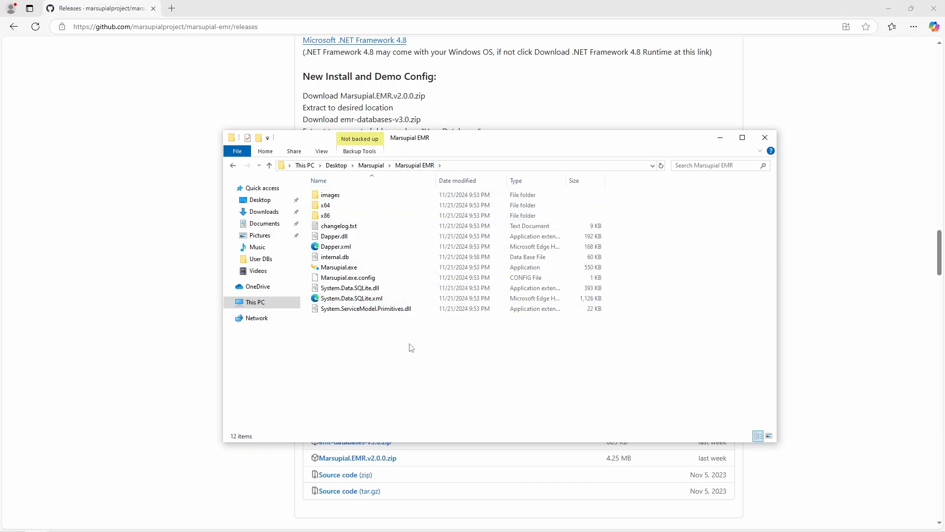
Step: Browse the User DBs folder, revisit Marsupial EMR, and return to the Marsupial folder
click(371, 165)
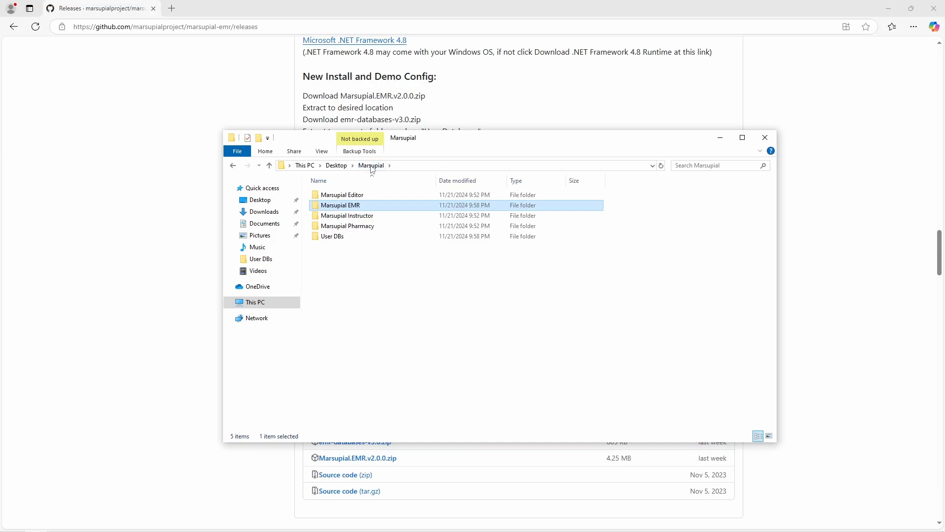
click(344, 237)
double_click(343, 238)
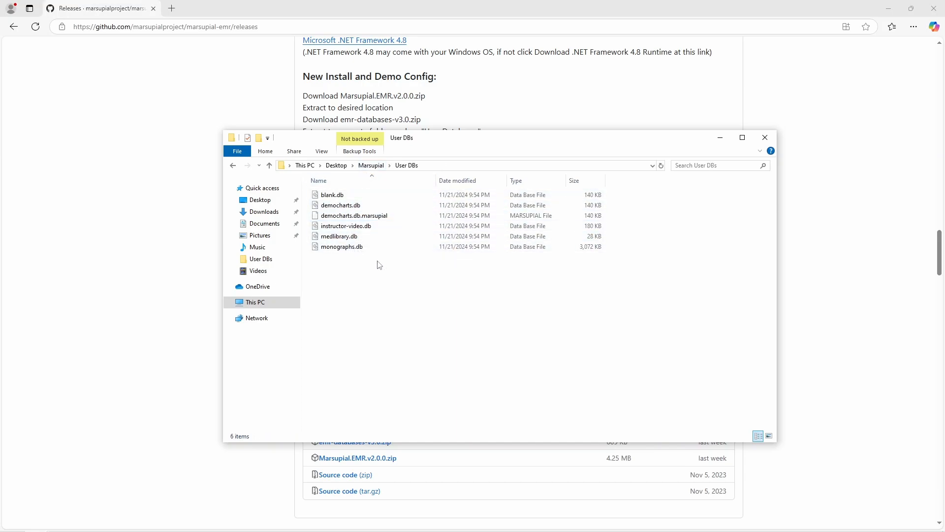
click(372, 165)
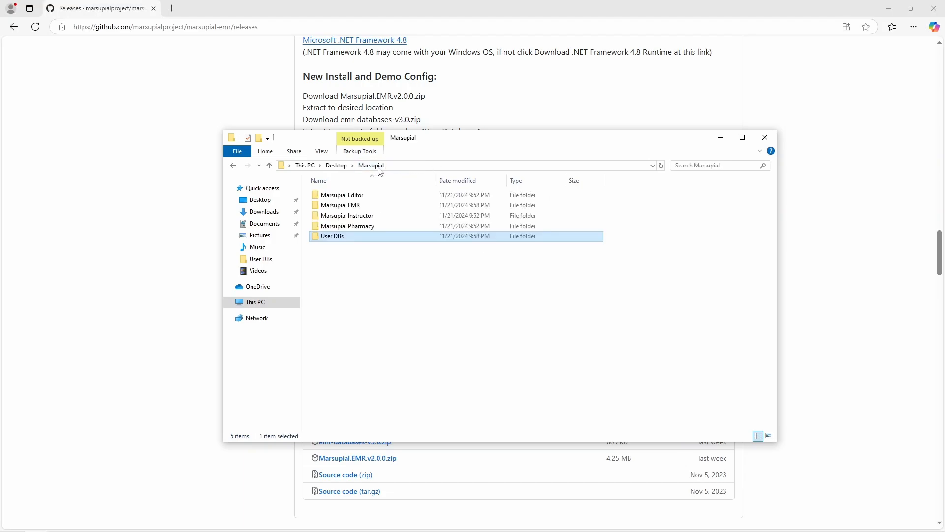
double_click(371, 206)
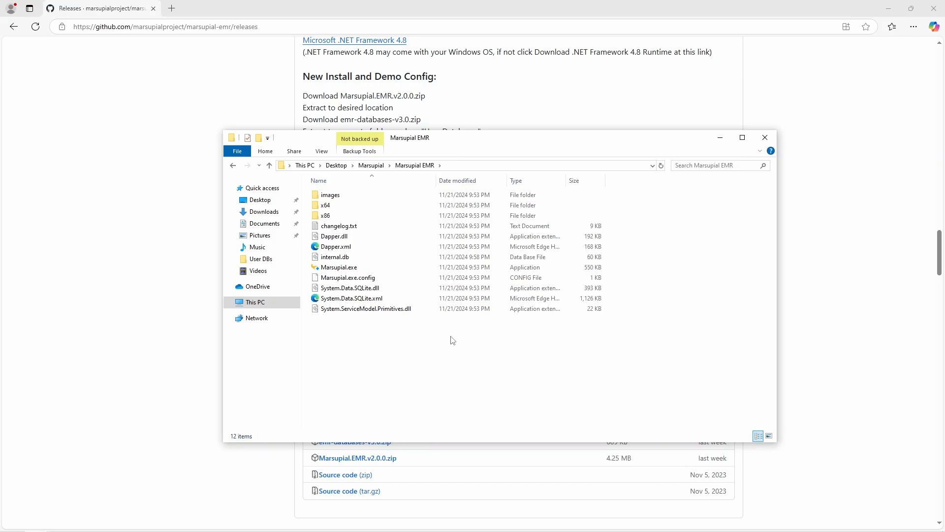
click(371, 165)
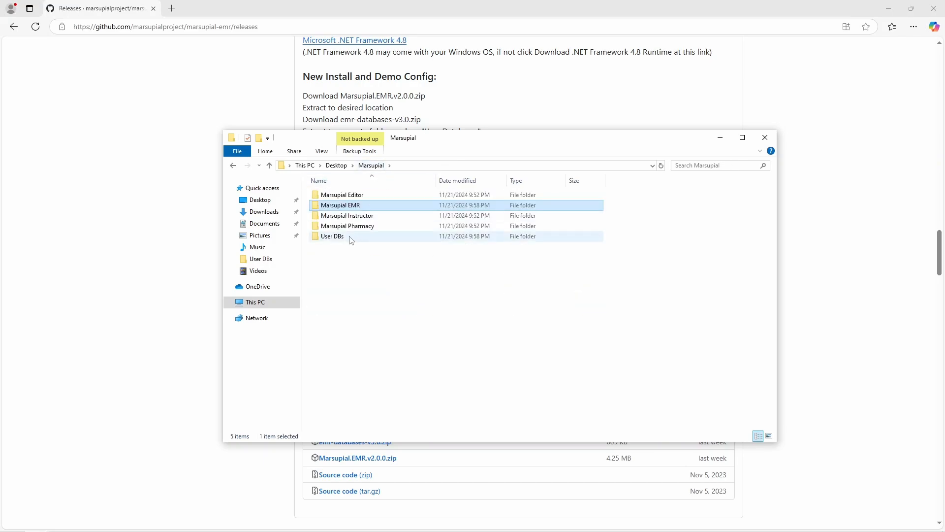
click(351, 240)
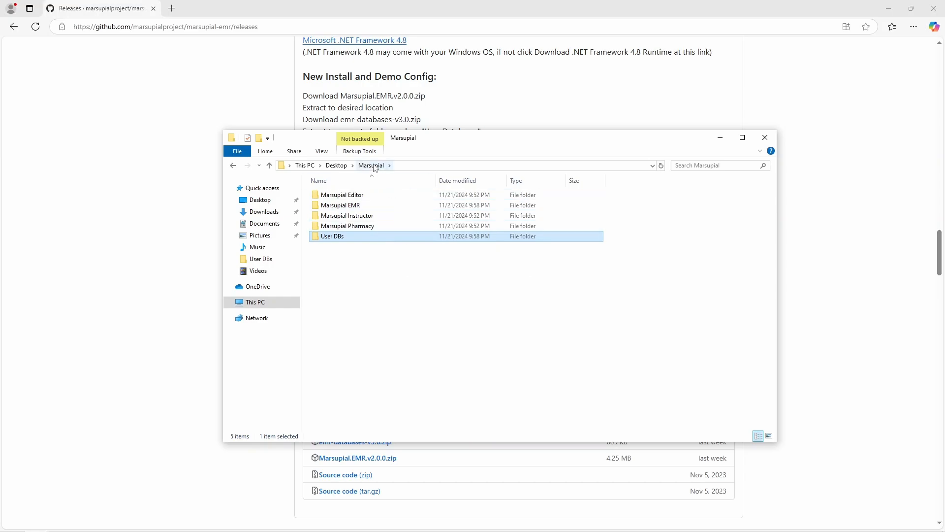
Step: Open Marsupial EMR, point out internal.db, then open the images folder of X-ray and EKG pictures
double_click(373, 205)
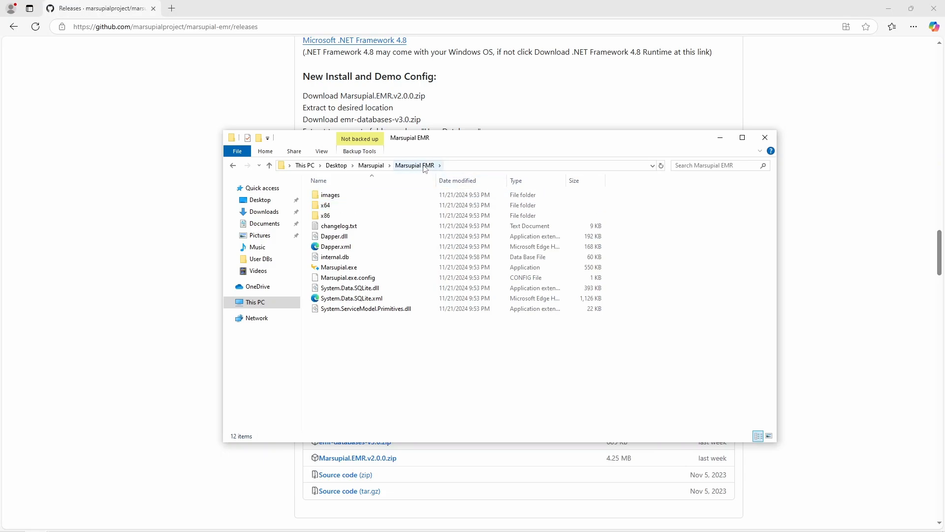
click(331, 258)
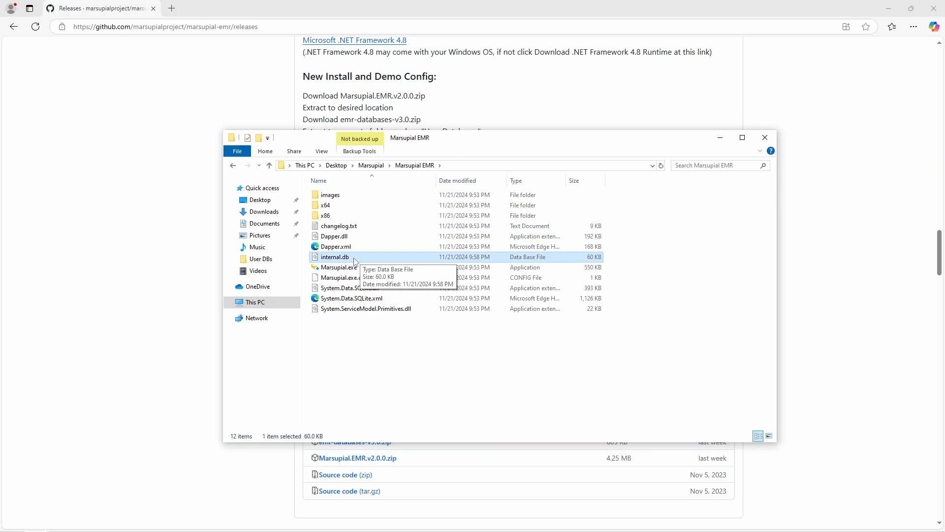
click(367, 346)
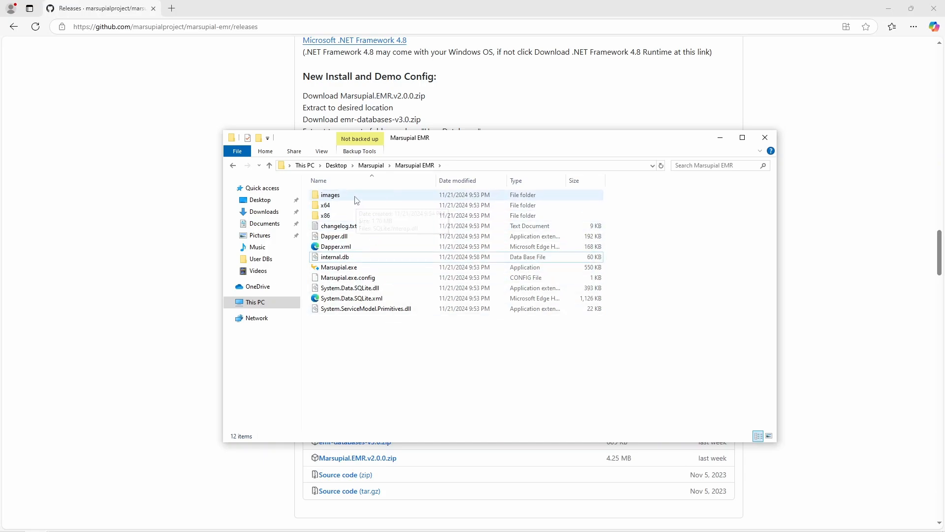
click(360, 259)
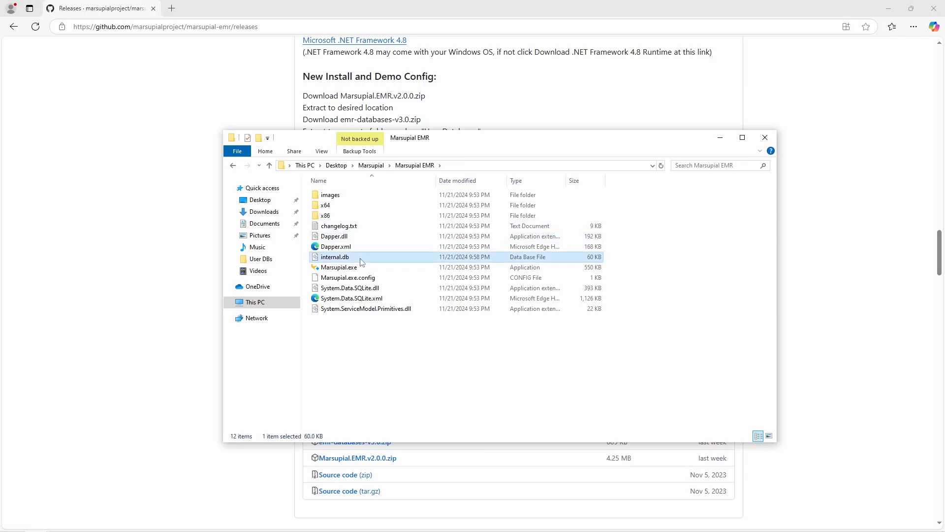
double_click(332, 198)
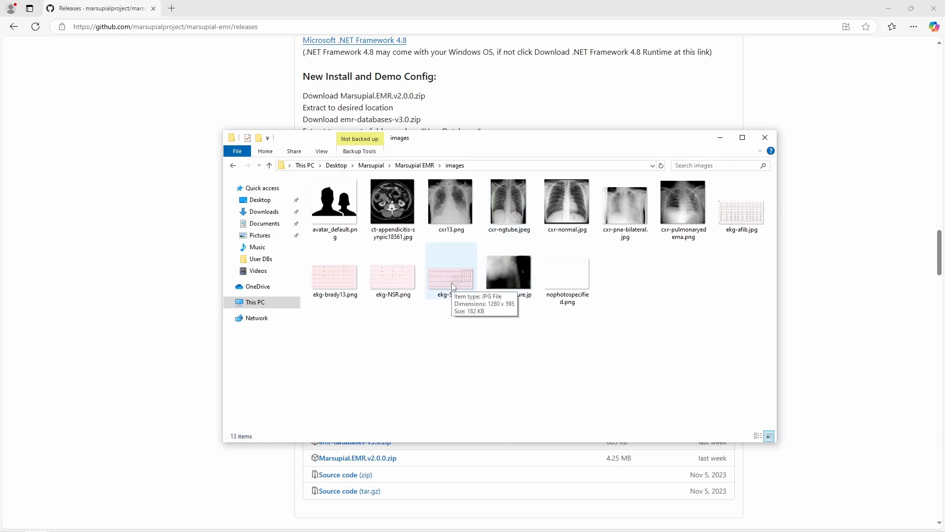
Step: Point out avatar_default.png, shift the Explorer window left, and go back up to the Marsupial folder
click(340, 216)
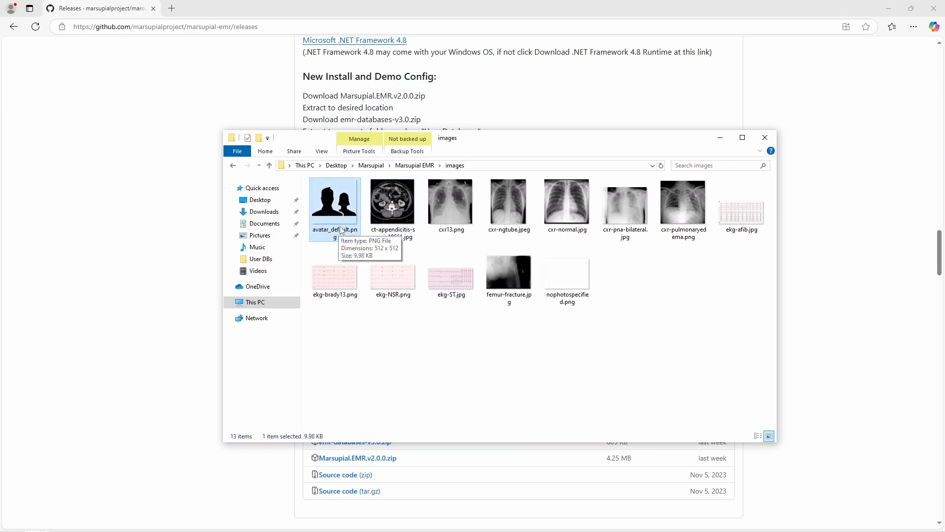
click(496, 337)
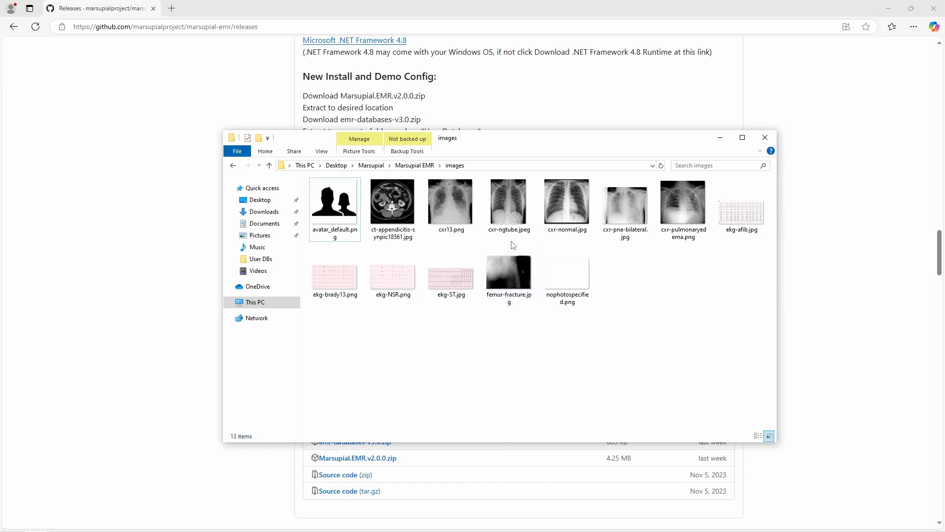
drag(495, 137, 455, 139)
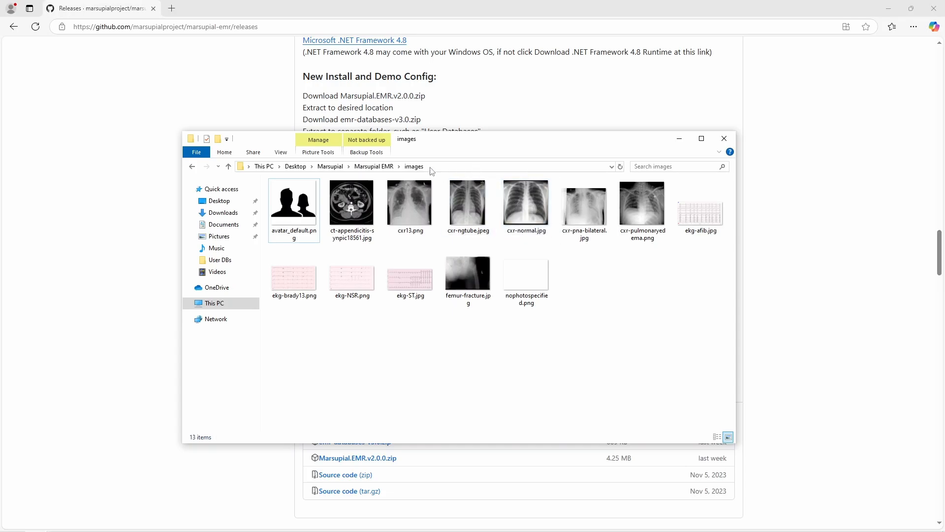
click(382, 166)
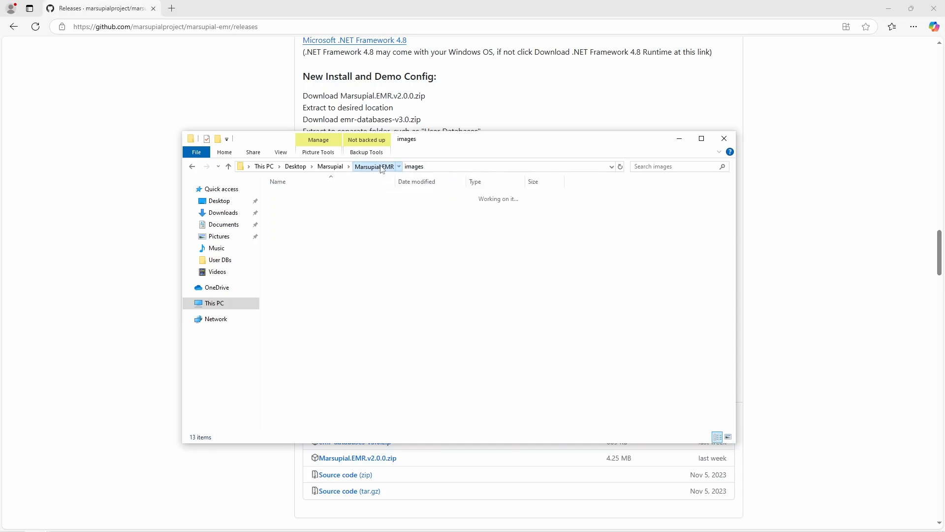
click(339, 169)
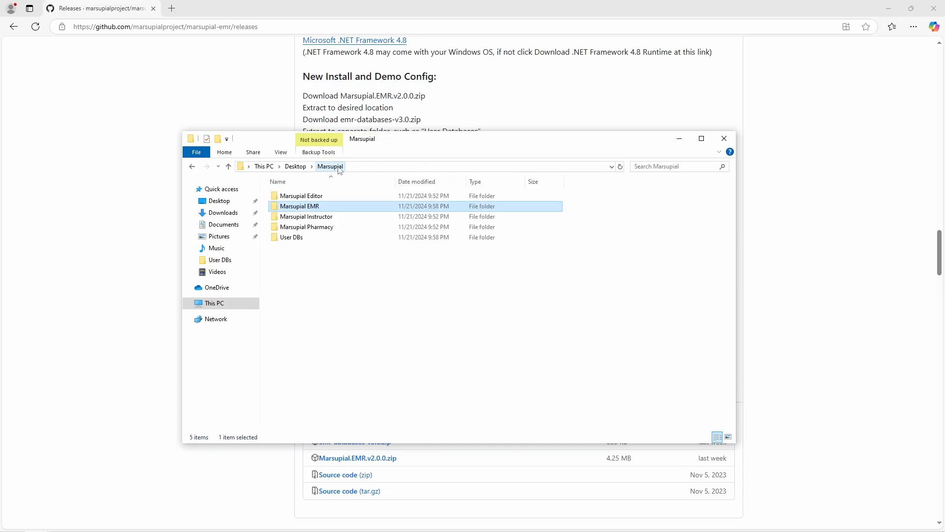
Step: Bring the marsupial-emr 2.0.0 release notes forward, scrolled to the top
click(418, 19)
scroll(498, 184, up, 1)
scroll(498, 184, up, 20)
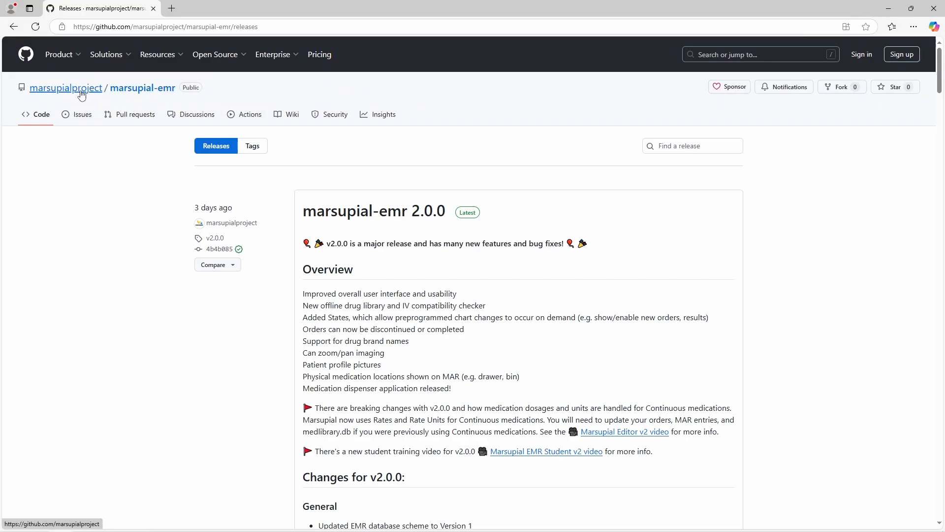
Step: Go to the marsupialproject profile and open the marsupial-editor repository
click(79, 90)
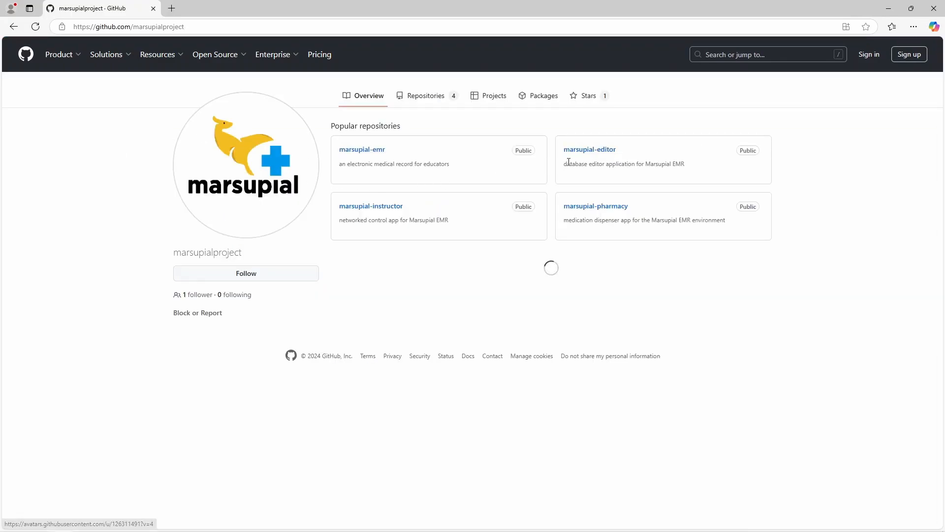
click(590, 151)
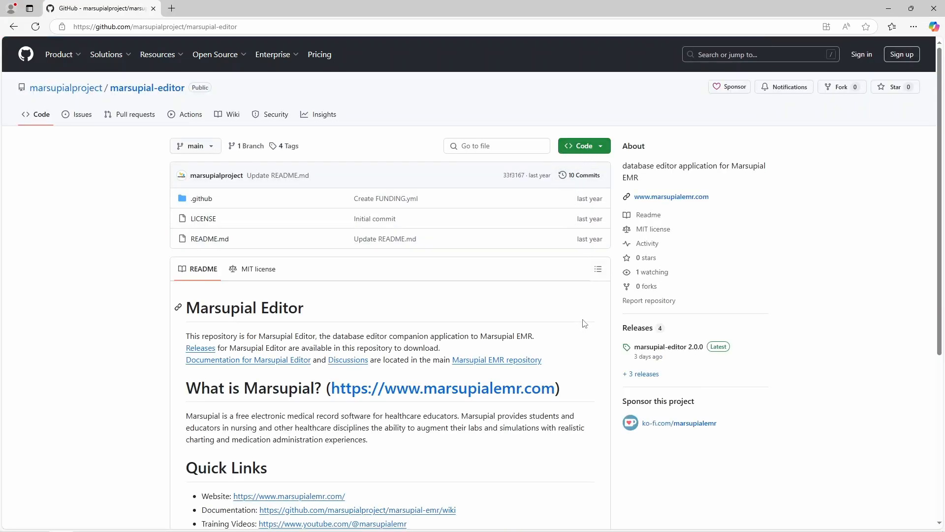
scroll(584, 324, down, 4)
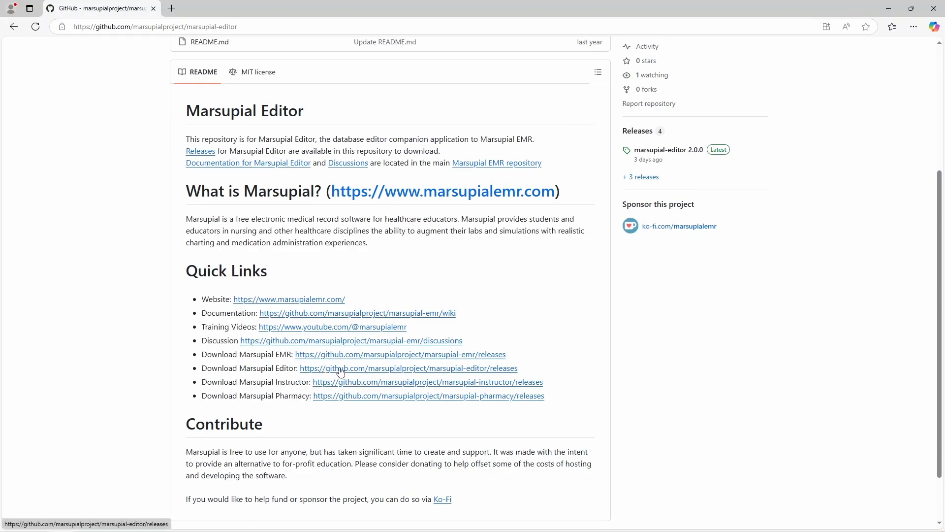
scroll(626, 276, up, 2)
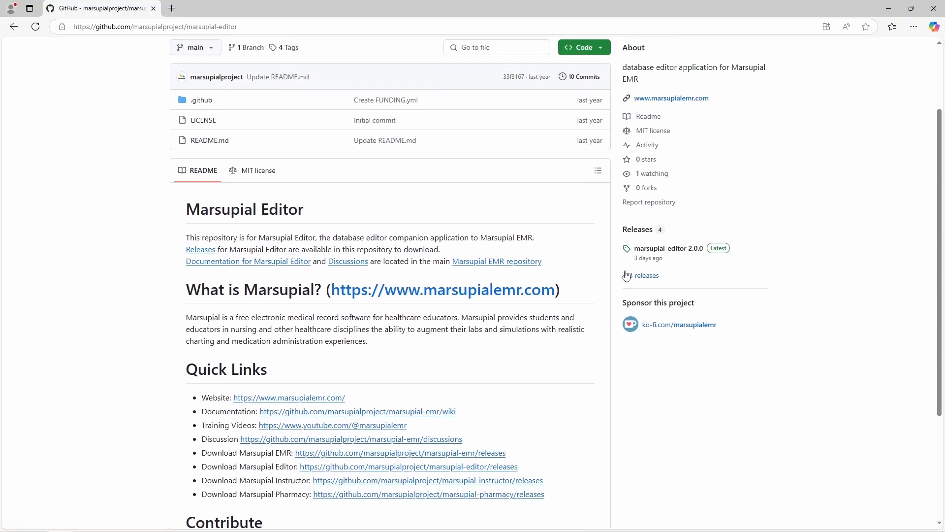
Step: Open marsupial-editor's releases and scroll to the 2.0.0 Installation notes and four assets
click(638, 230)
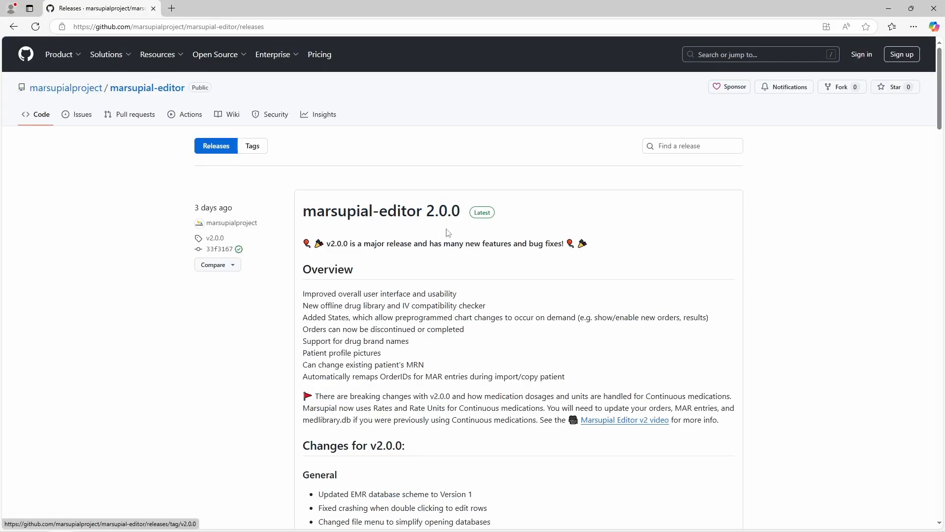
scroll(514, 246, down, 2)
scroll(514, 246, down, 5)
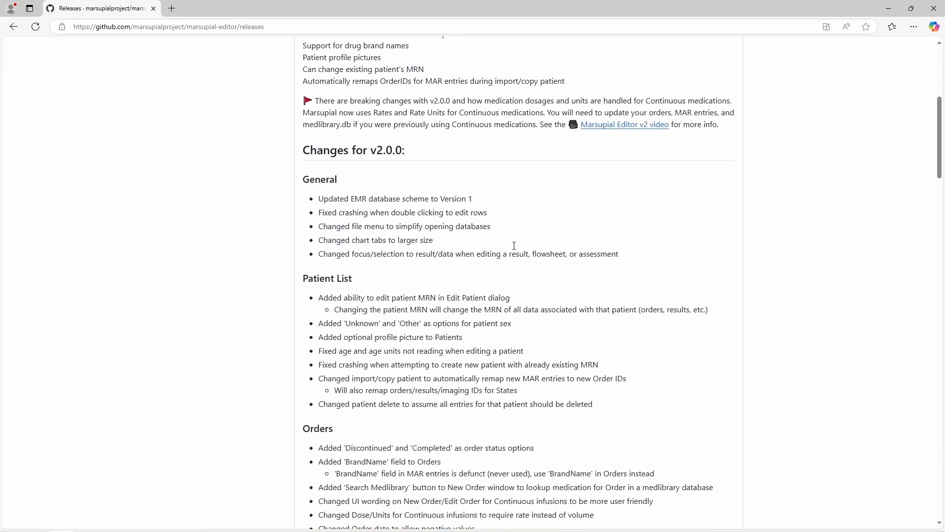
scroll(515, 251, up, 3)
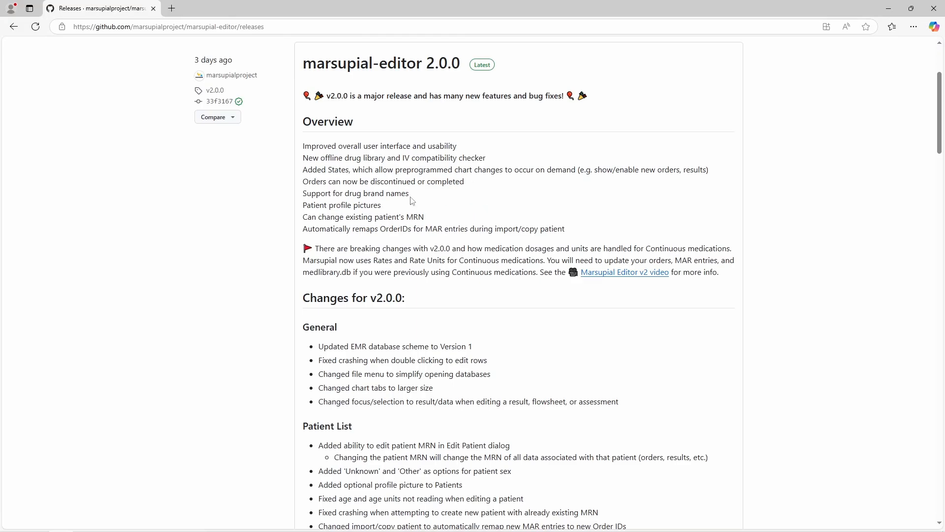
scroll(413, 206, down, 6)
scroll(465, 230, down, 16)
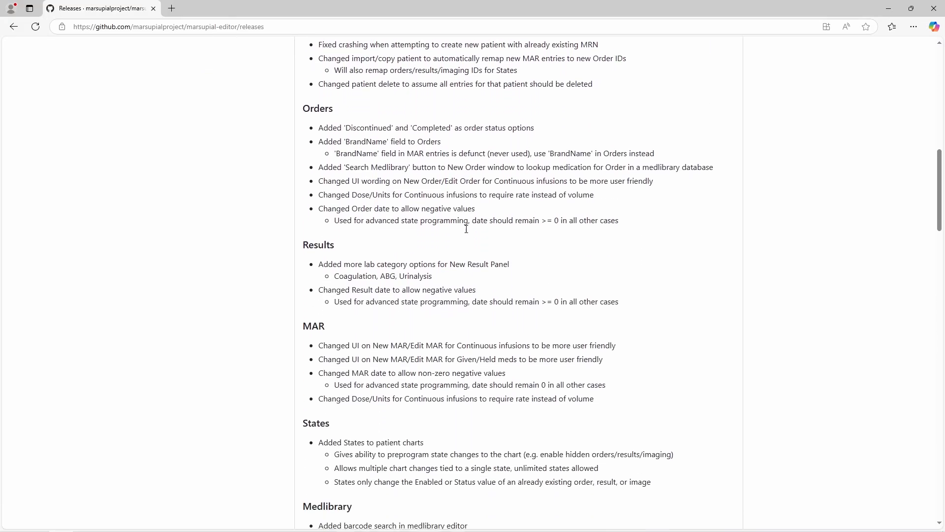
scroll(476, 235, up, 2)
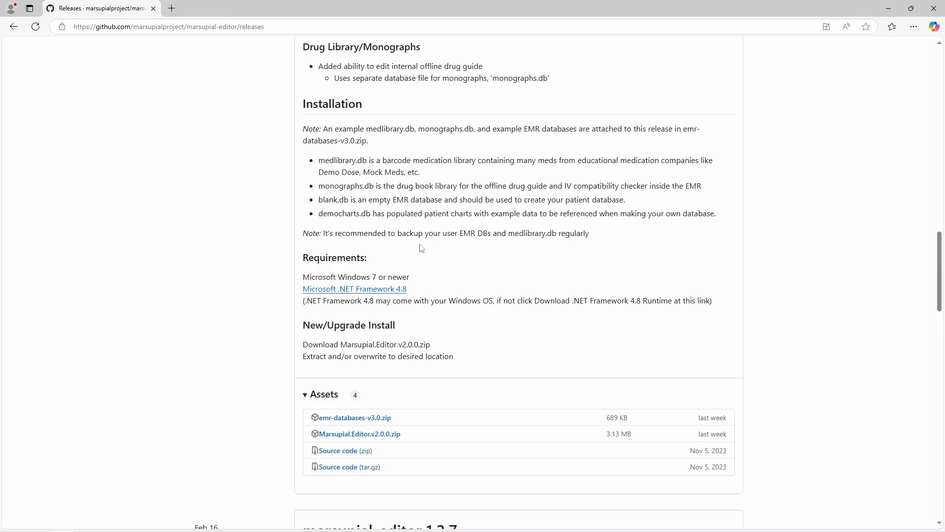
scroll(424, 248, down, 1)
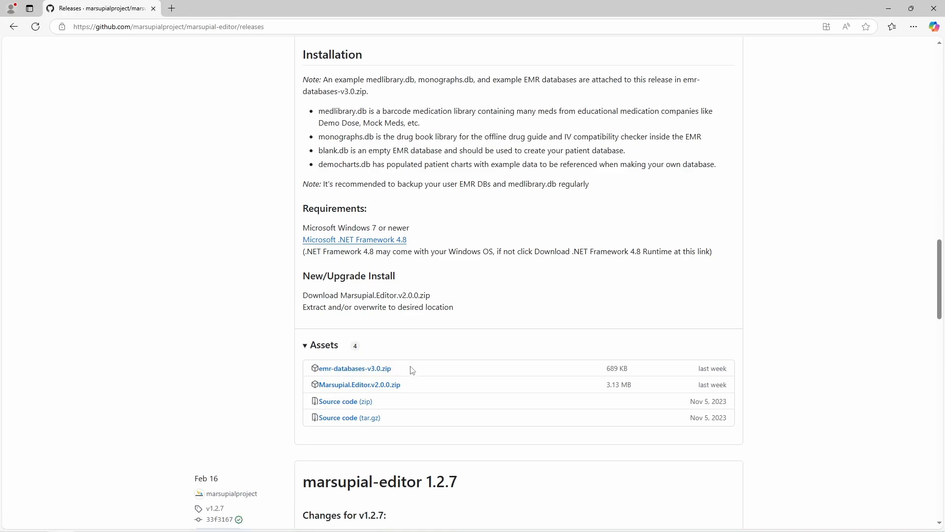
Step: Download Marsupial.Editor.v2.0.0.zip and open it from its folder to see the nine files
click(373, 389)
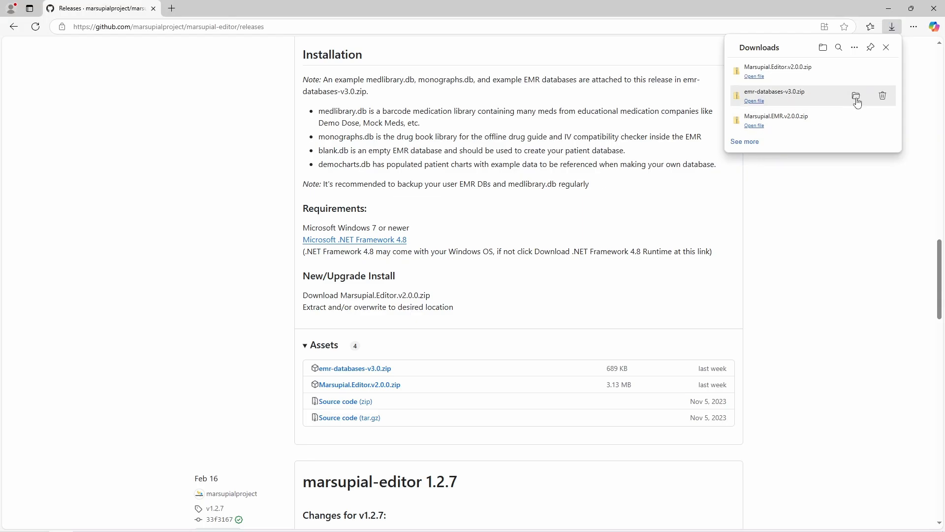
mouse_move(856, 73)
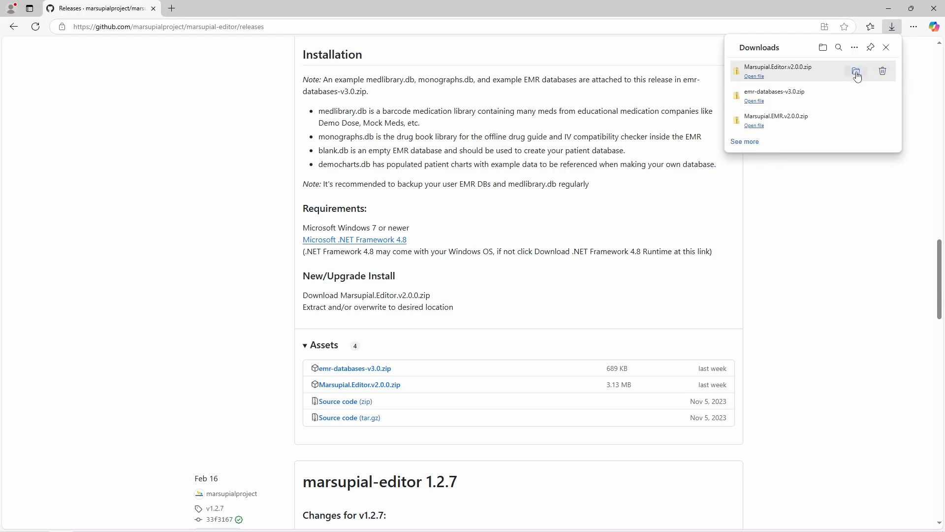
click(857, 73)
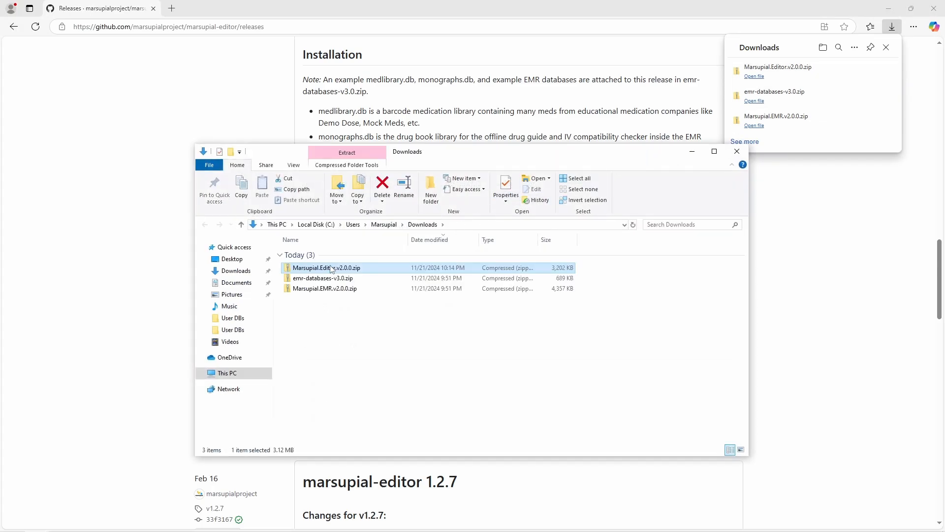
click(354, 316)
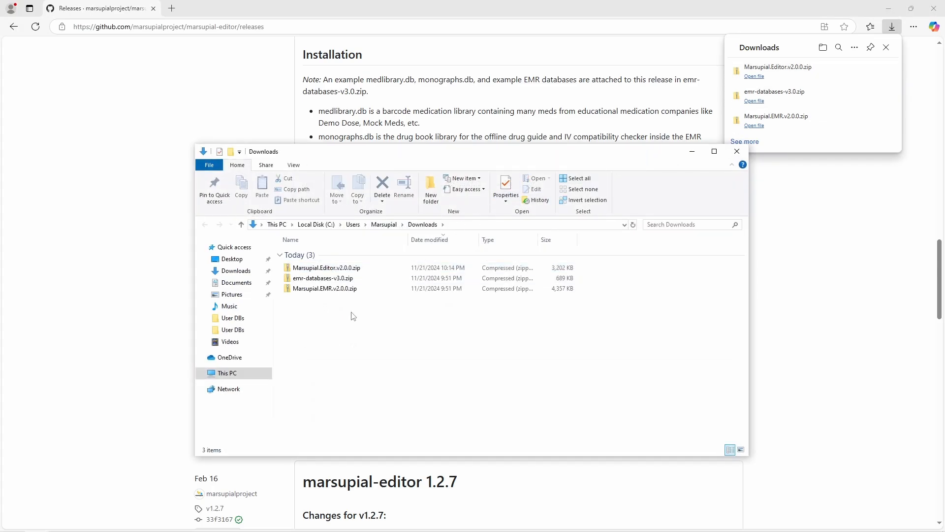
click(332, 268)
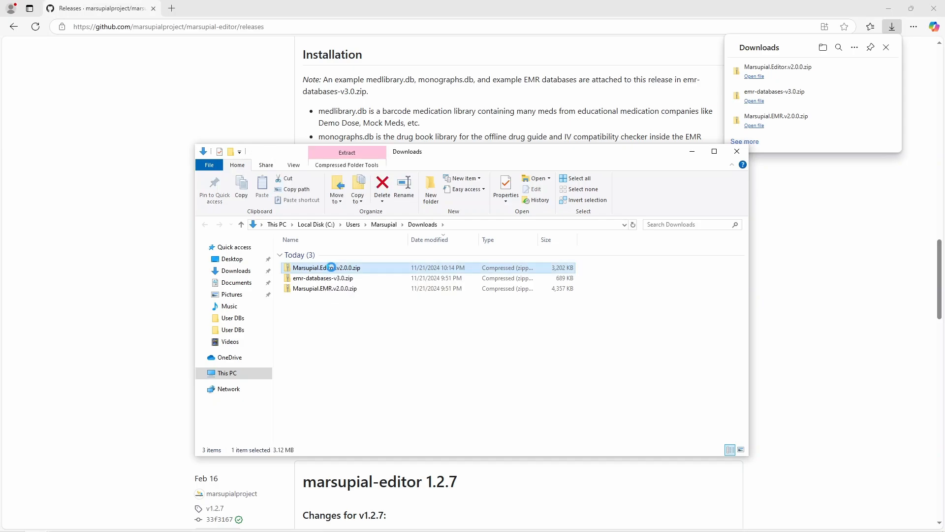
double_click(331, 267)
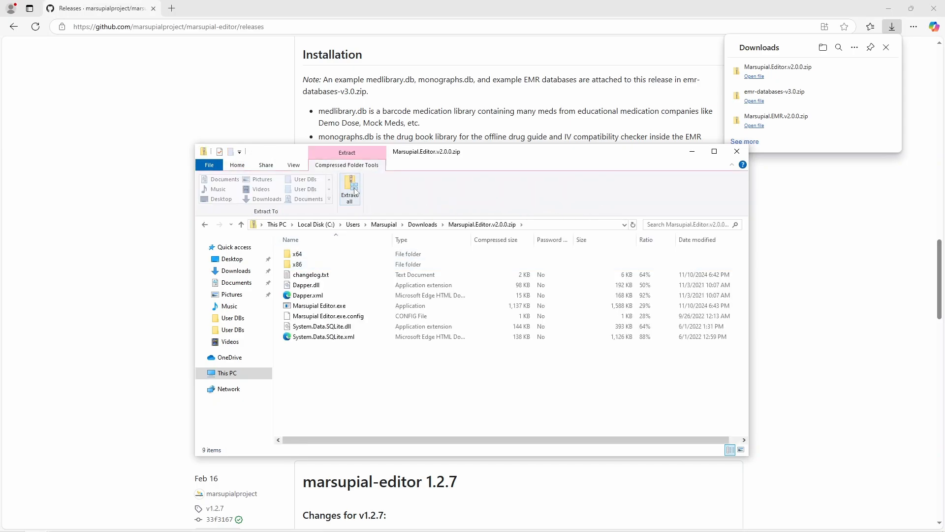
Step: Extract the whole editor archive into Desktop\Marsupial\Marsupial Editor
click(350, 189)
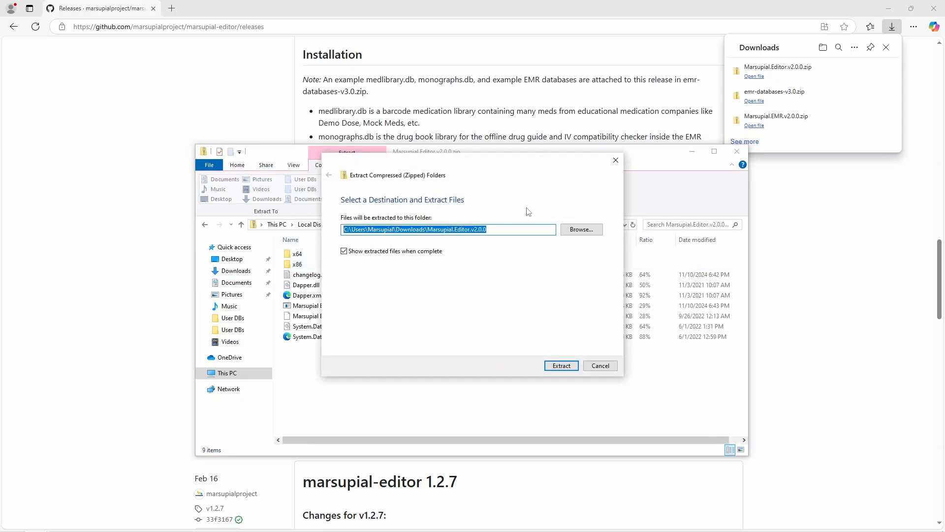
click(571, 226)
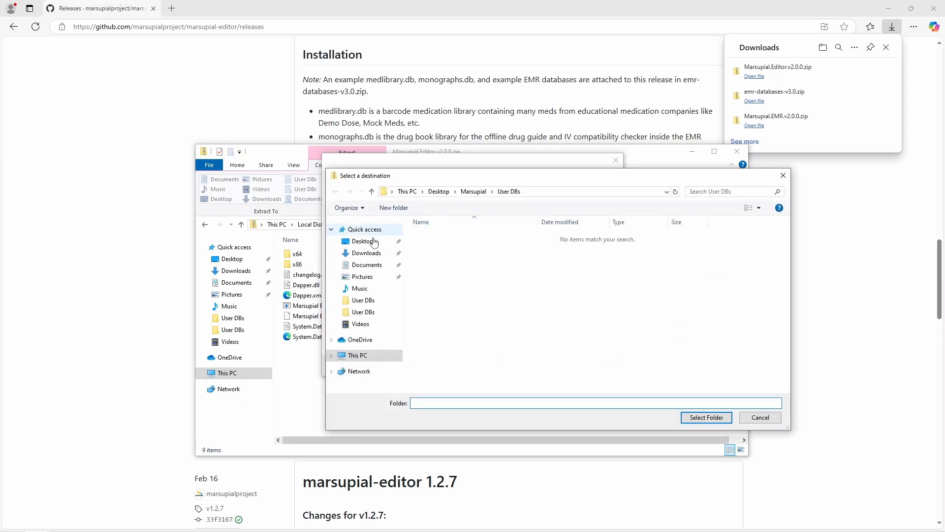
click(370, 242)
double_click(438, 236)
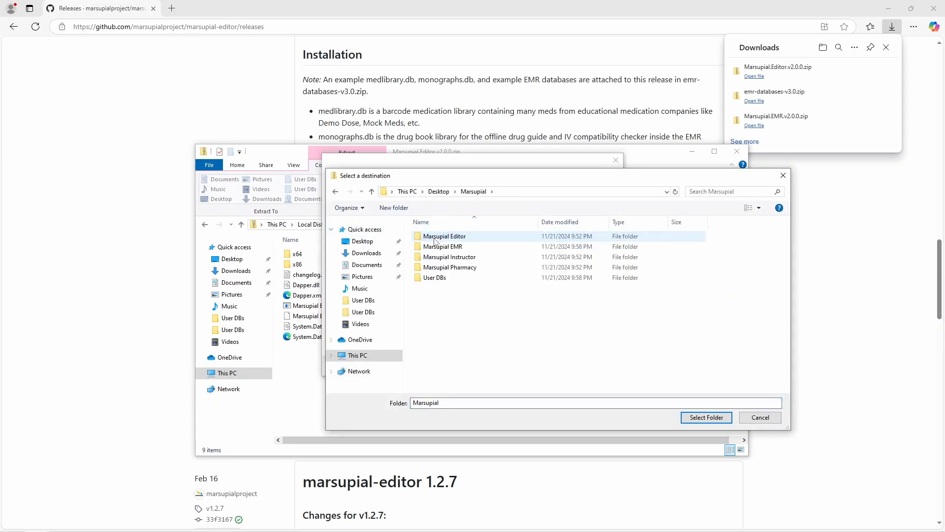
double_click(443, 238)
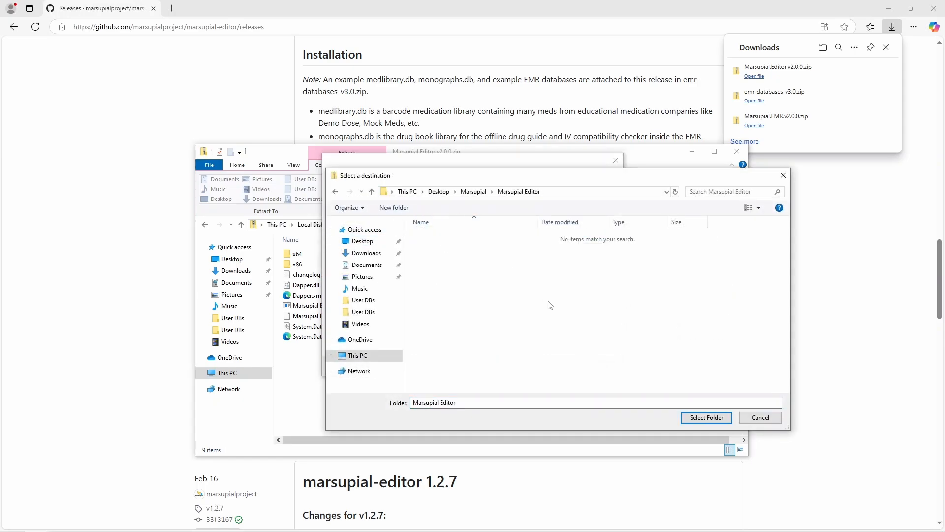
click(702, 418)
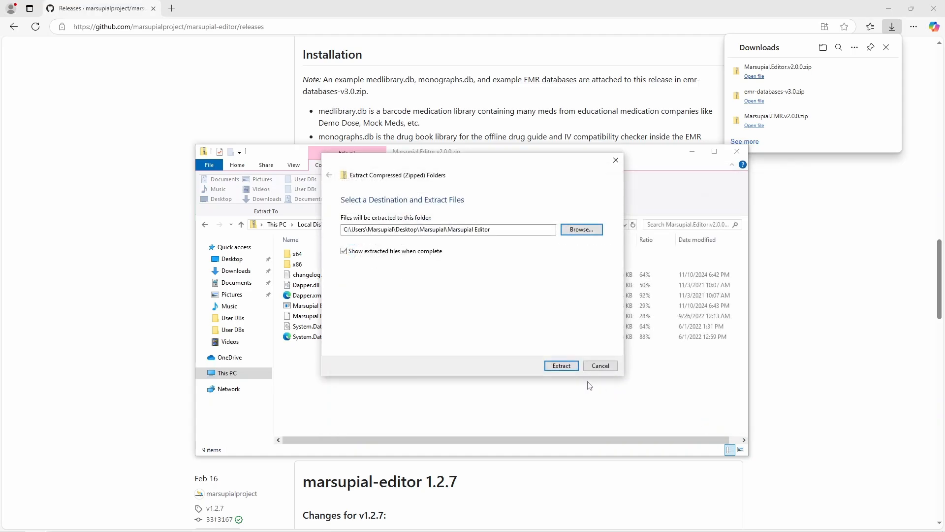
click(566, 366)
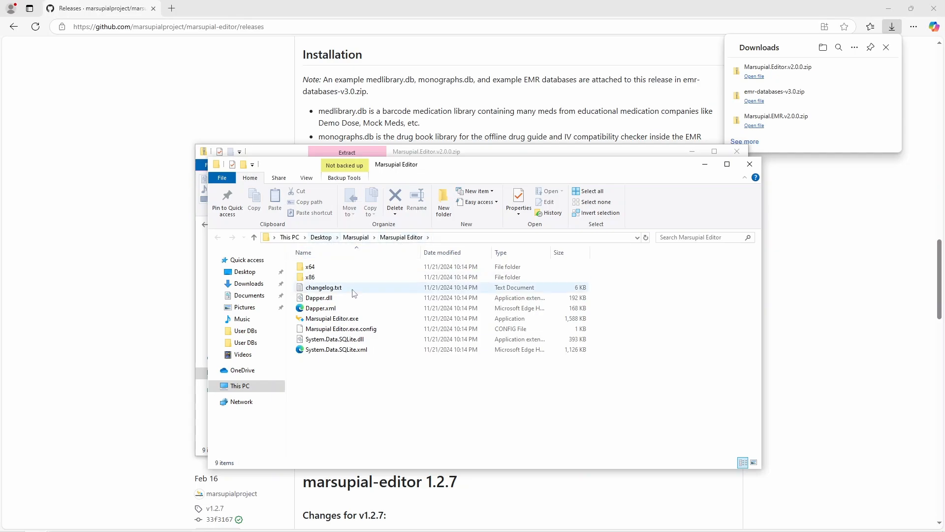
Step: Launch Marsupial Editor.exe, choosing Run anyway past the SmartScreen warning
double_click(350, 319)
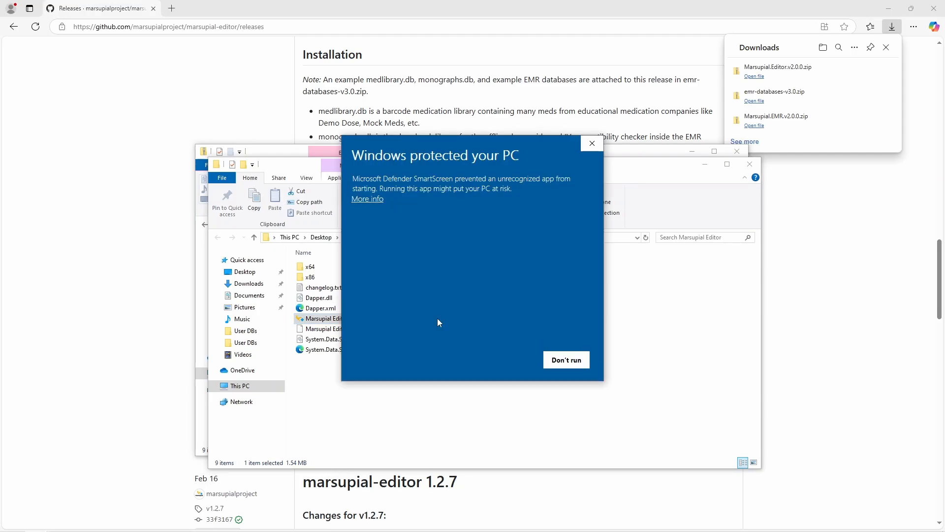
click(377, 199)
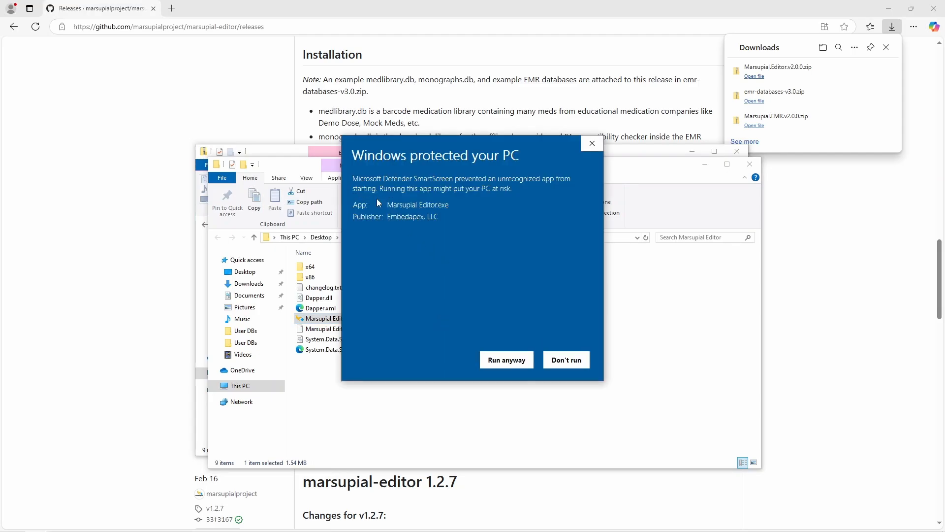
click(505, 361)
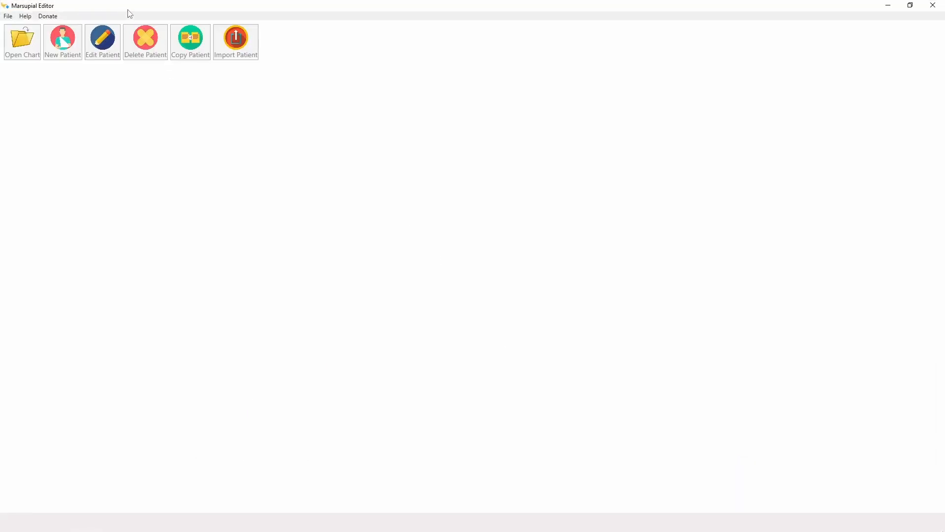
Step: Open the democharts.db database in Marsupial Editor
click(9, 16)
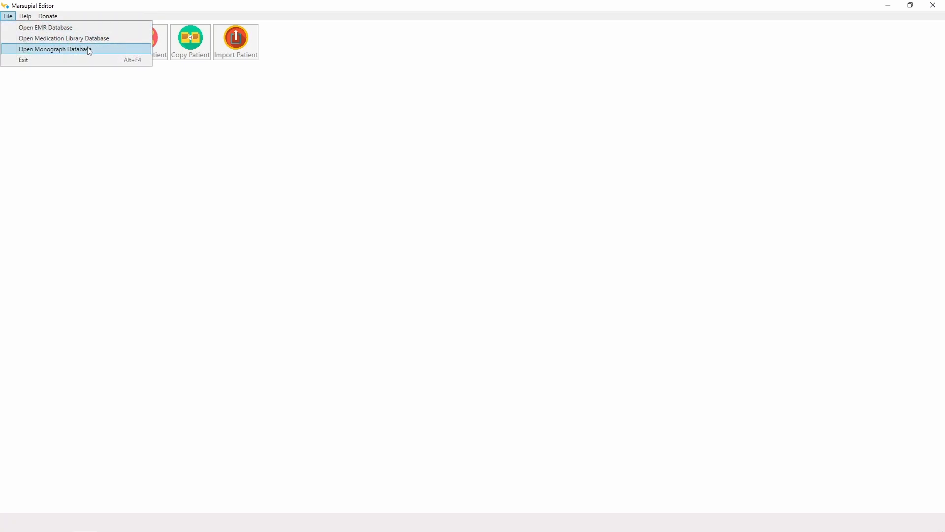
click(38, 28)
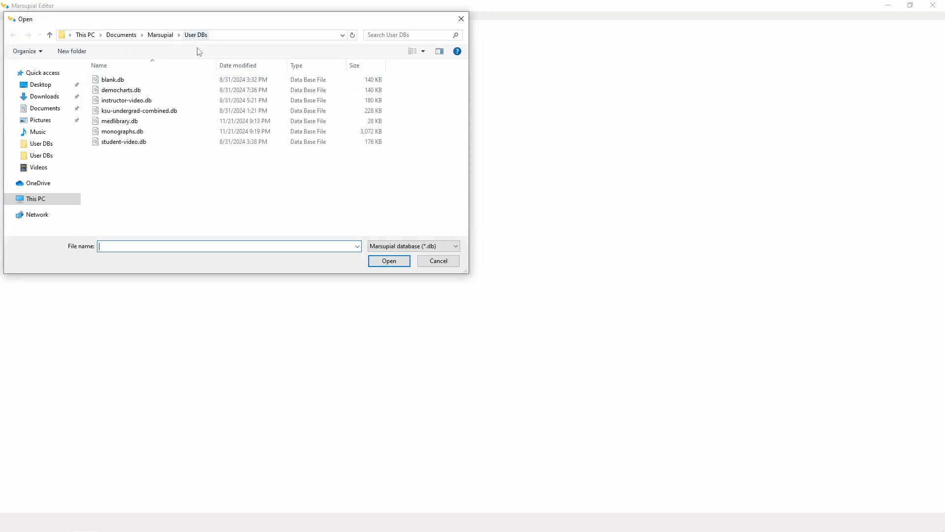
double_click(141, 90)
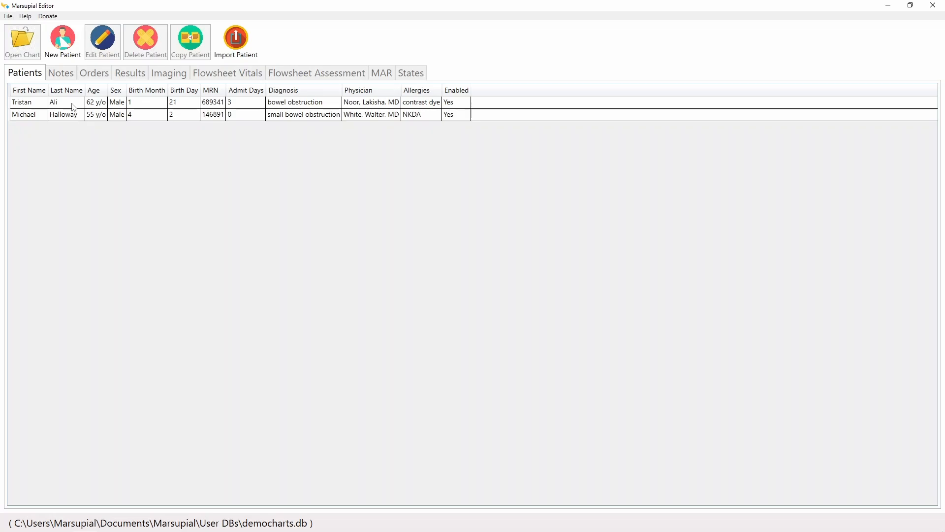
Step: Page through the second patient's Orders, Results, Imaging, Flowsheet, MAR and States tabs, then close the editor
click(74, 115)
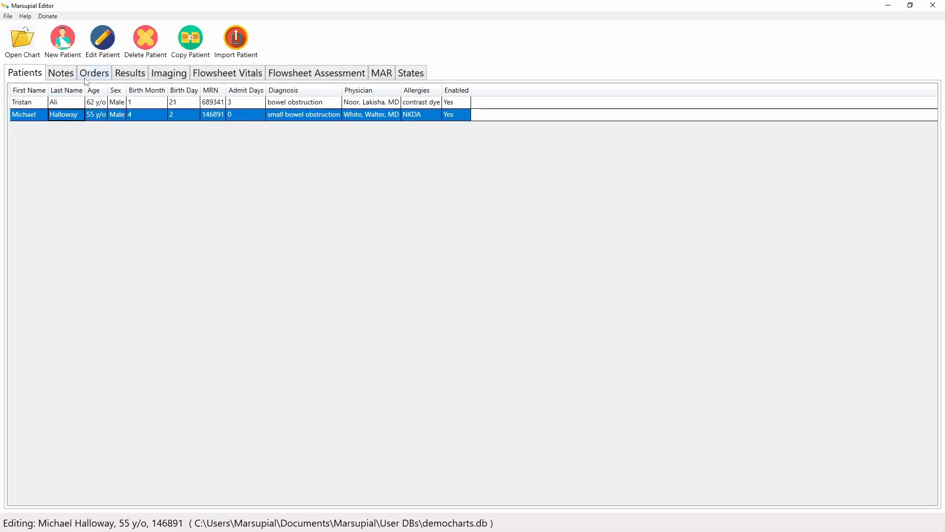
click(87, 75)
click(135, 74)
click(175, 74)
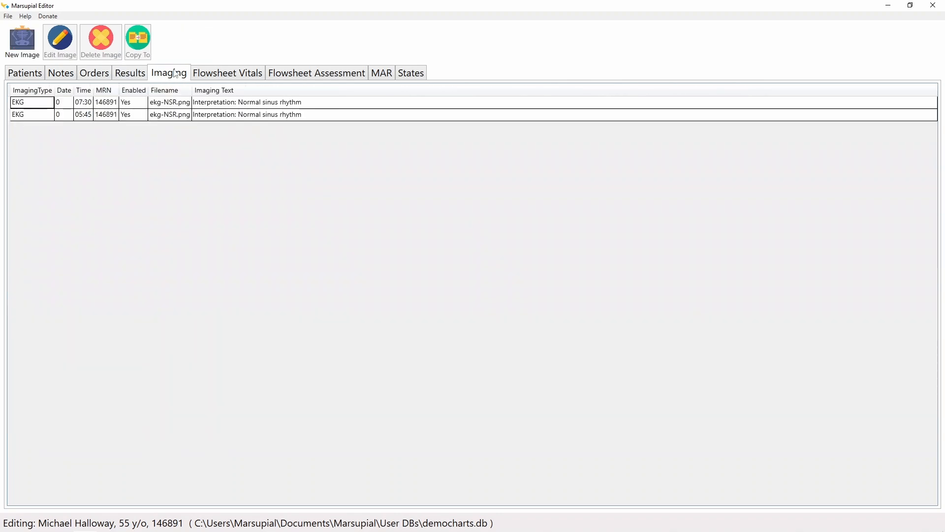
click(213, 75)
click(278, 74)
click(388, 74)
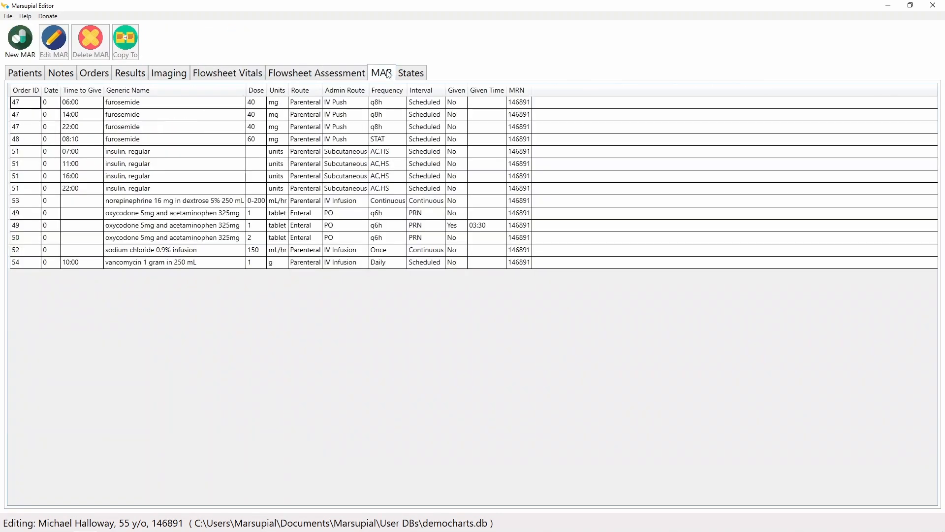
click(411, 77)
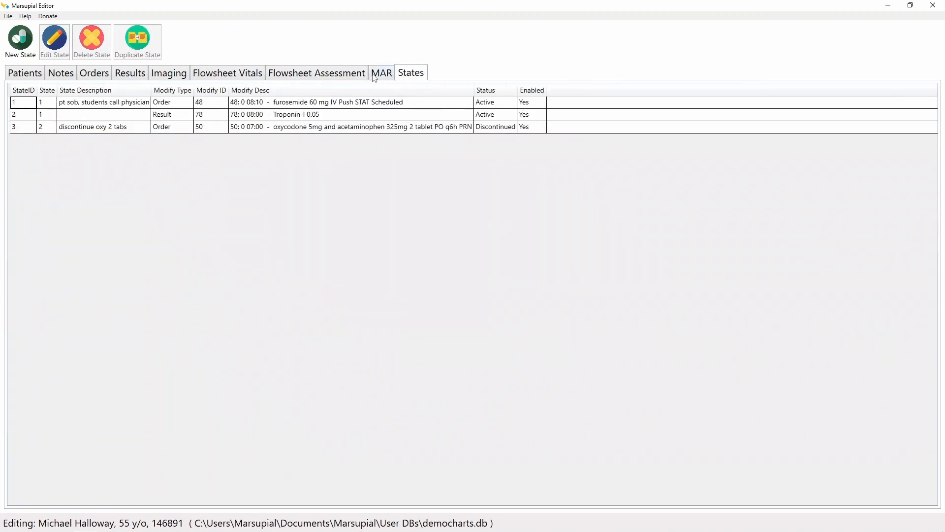
click(39, 75)
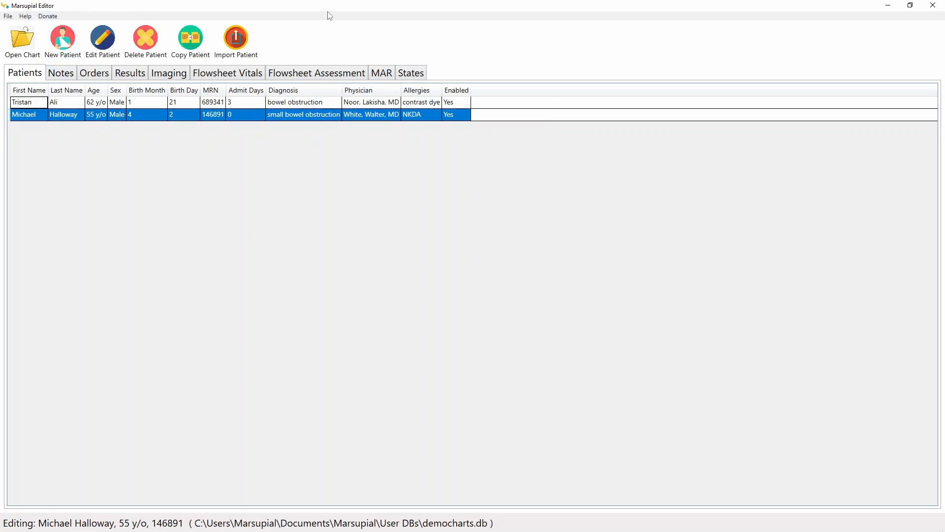
click(933, 6)
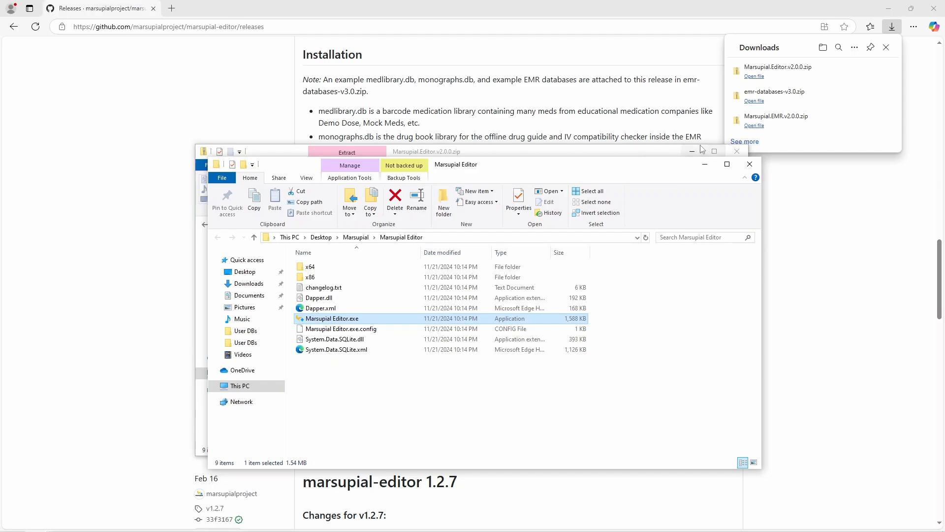
Step: Close the editor zip's contents window and return to the editor releases page
click(660, 155)
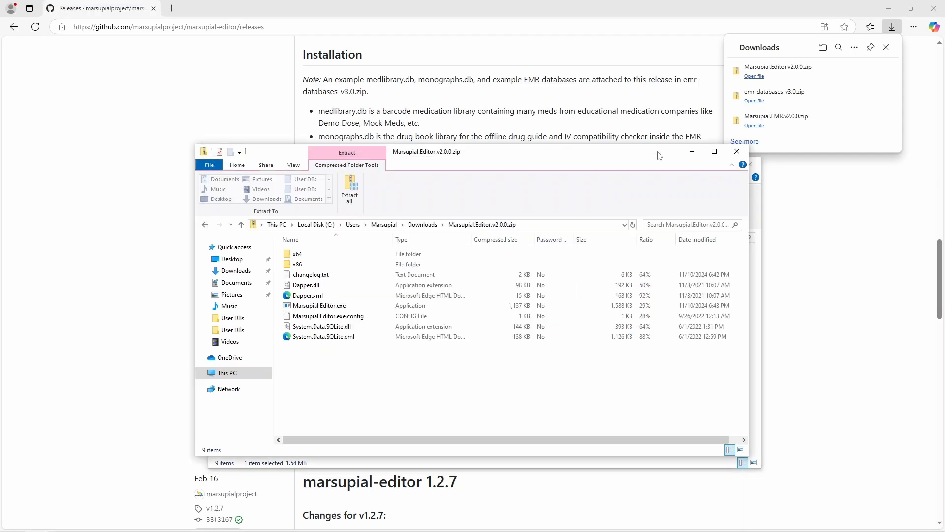
click(737, 151)
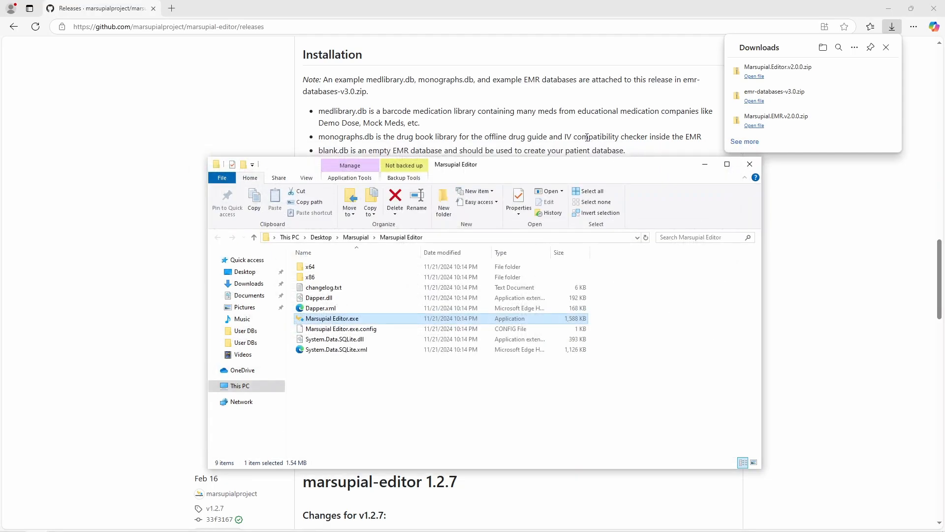
click(586, 138)
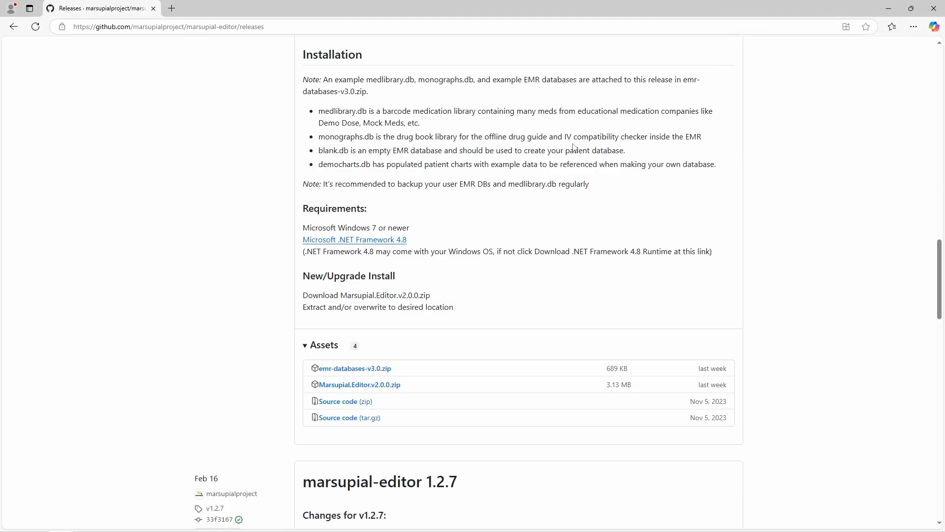
scroll(580, 151, up, 1)
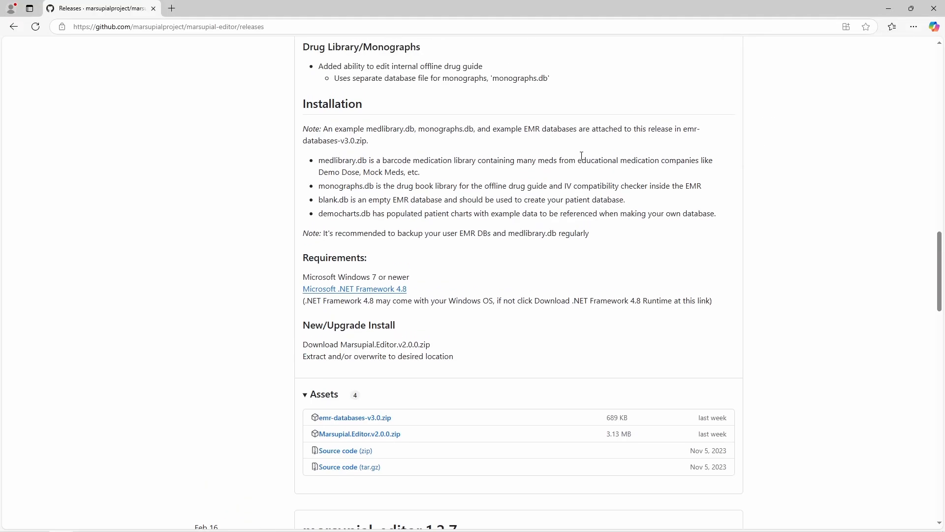
scroll(582, 165, up, 15)
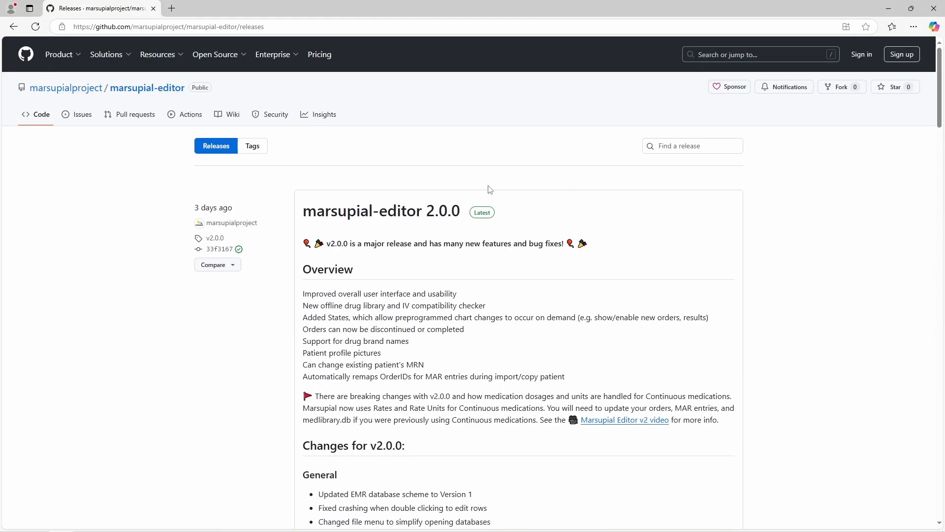
Step: Go from the marsupialproject profile to the marsupial-instructor repository's Releases page
click(80, 93)
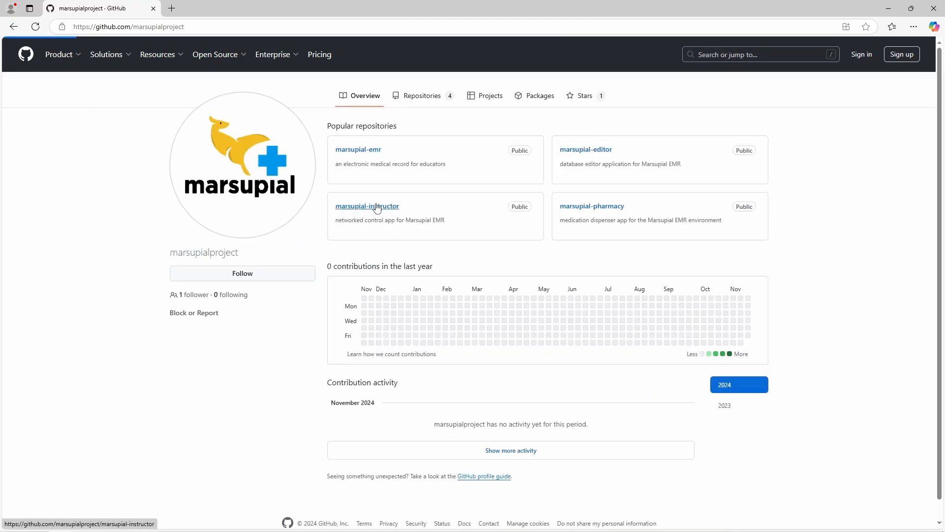
click(377, 206)
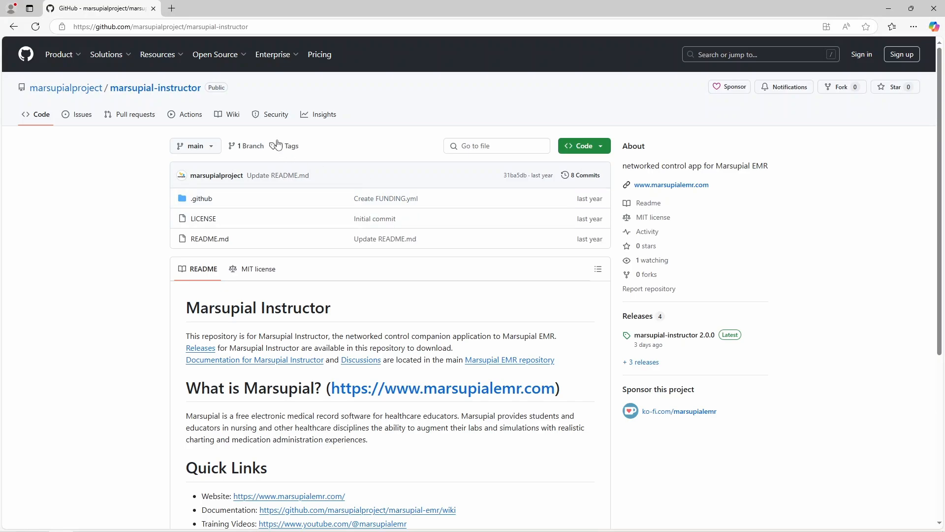
scroll(531, 264, down, 1)
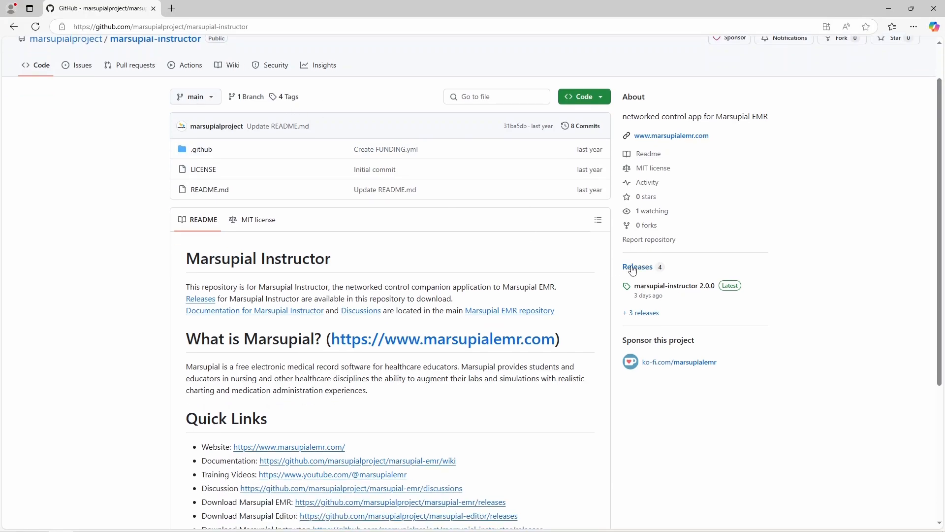
click(631, 267)
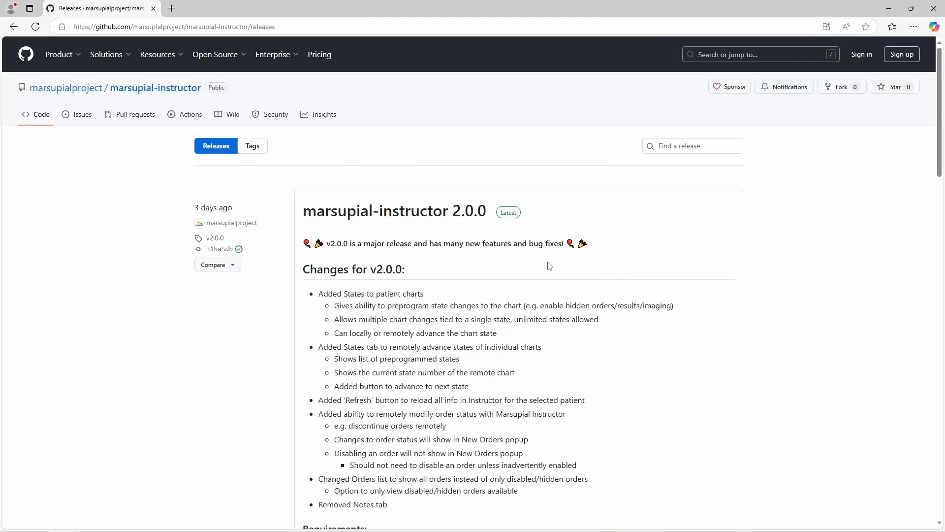
Step: Download Marsupial.Instructor.v2.0.0.zip and open it from the browser's downloads
scroll(570, 261, down, 5)
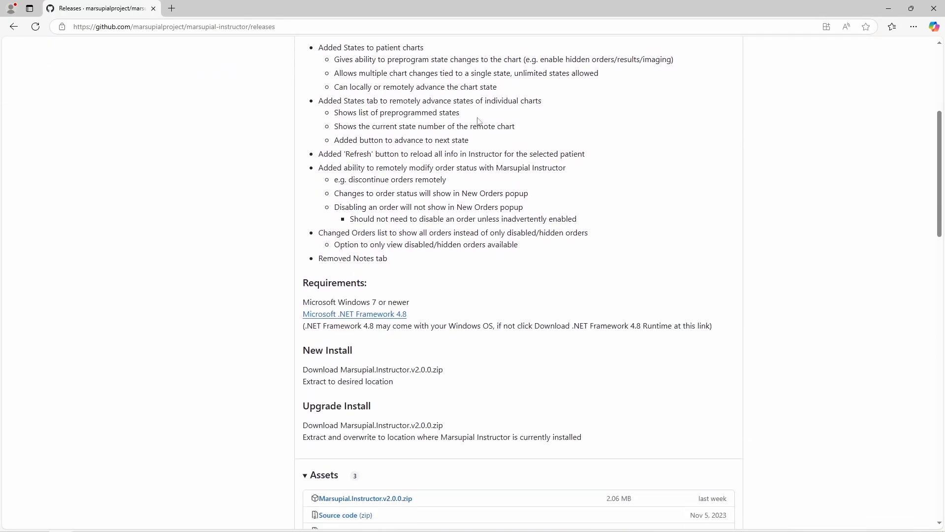
scroll(568, 229, down, 3)
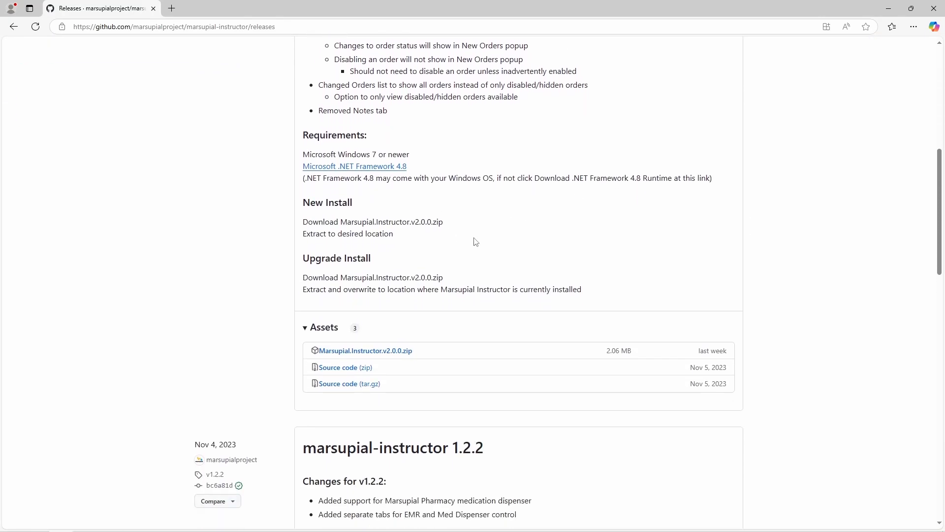
click(372, 352)
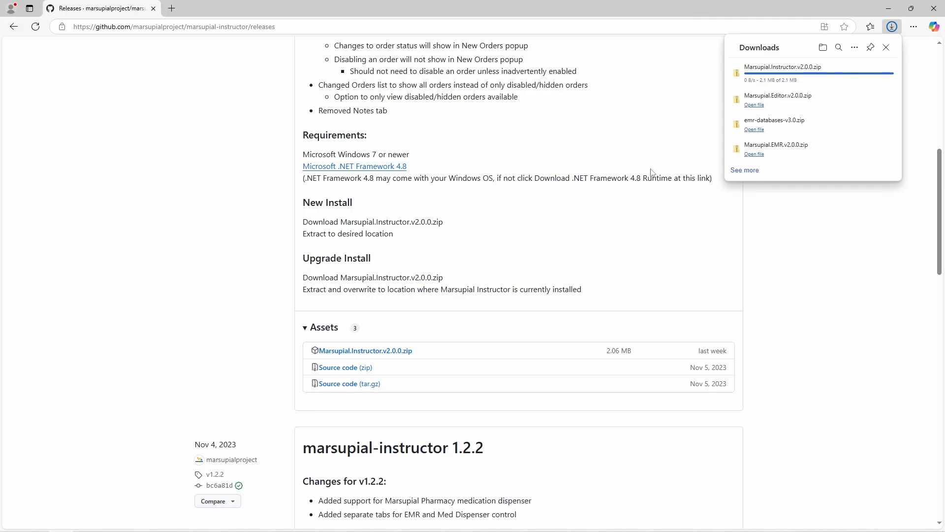
mouse_move(839, 70)
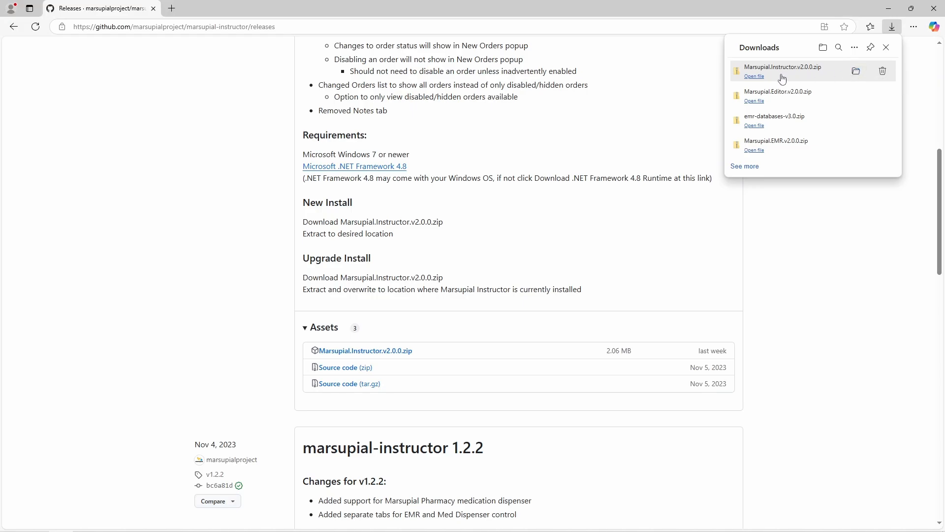
click(759, 78)
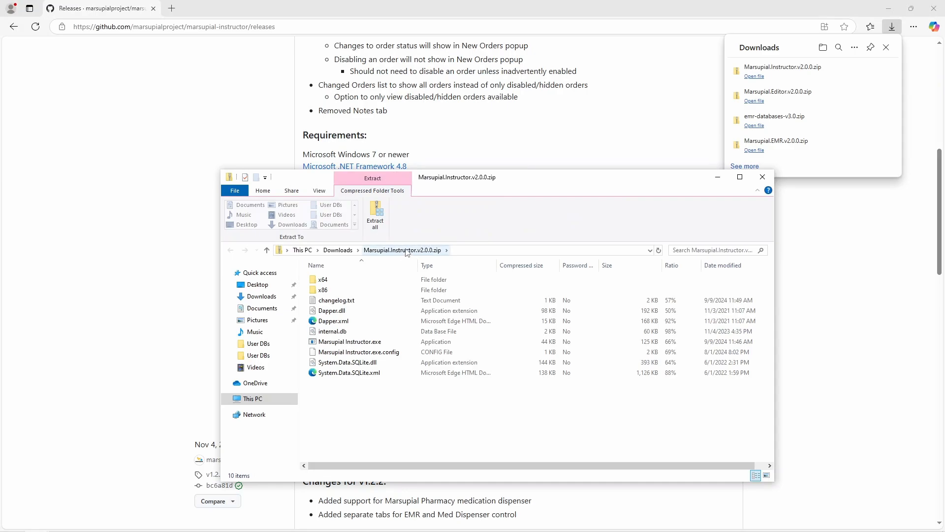
Step: Extract all files from the Instructor zip into Desktop\Marsupial\Marsupial Instructor
click(376, 215)
click(580, 229)
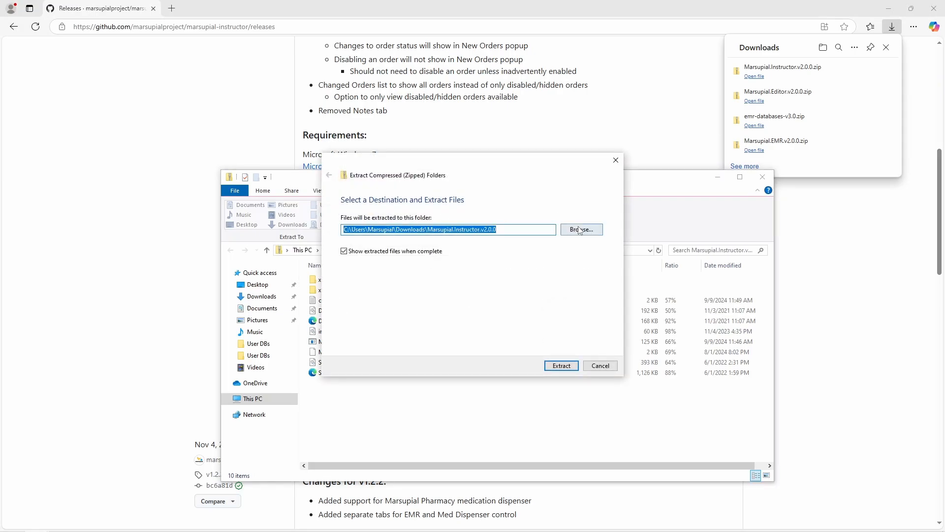
click(375, 245)
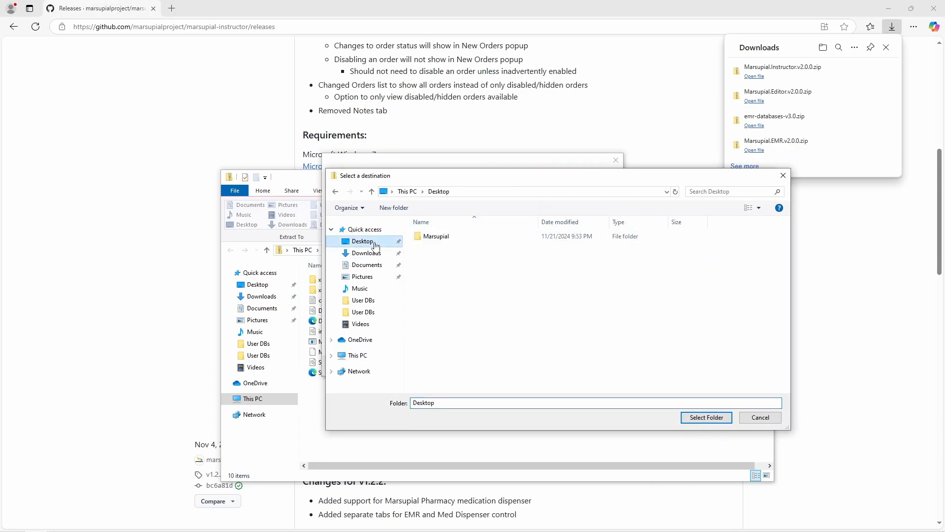
double_click(424, 236)
double_click(445, 257)
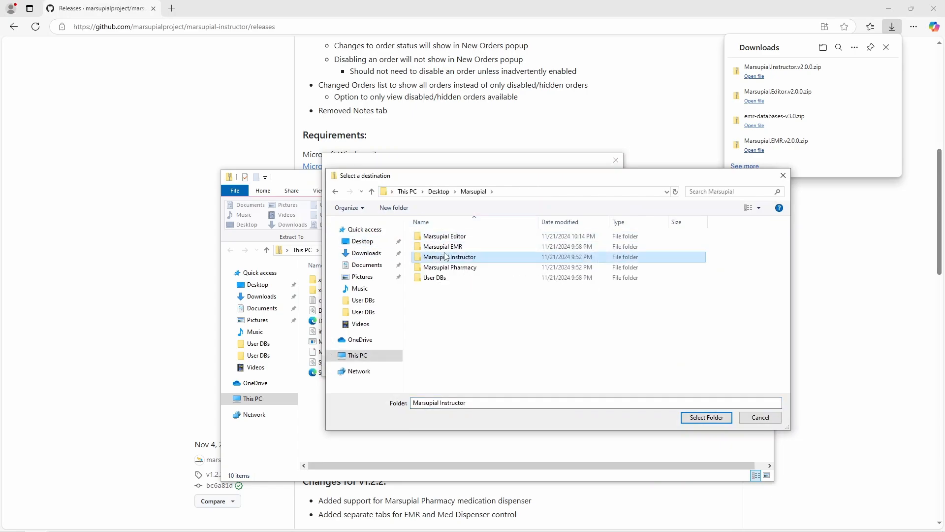
click(706, 417)
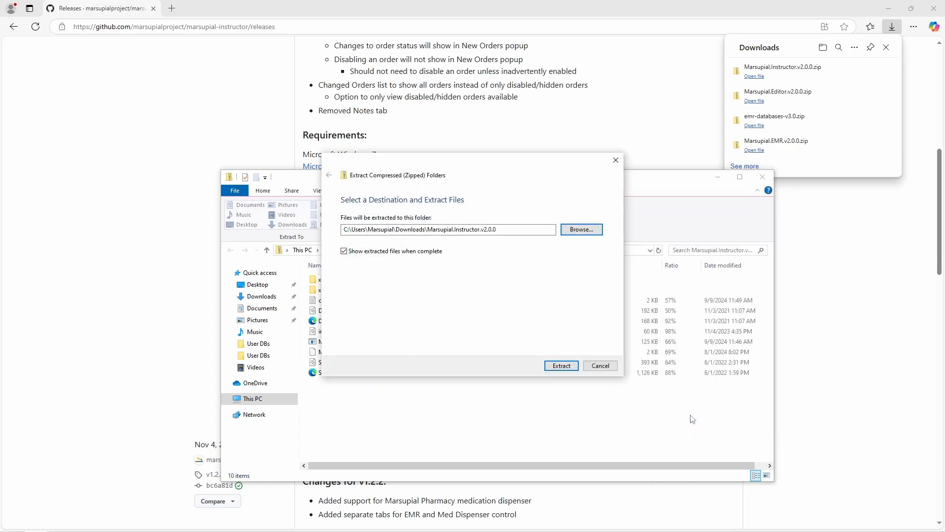
click(566, 364)
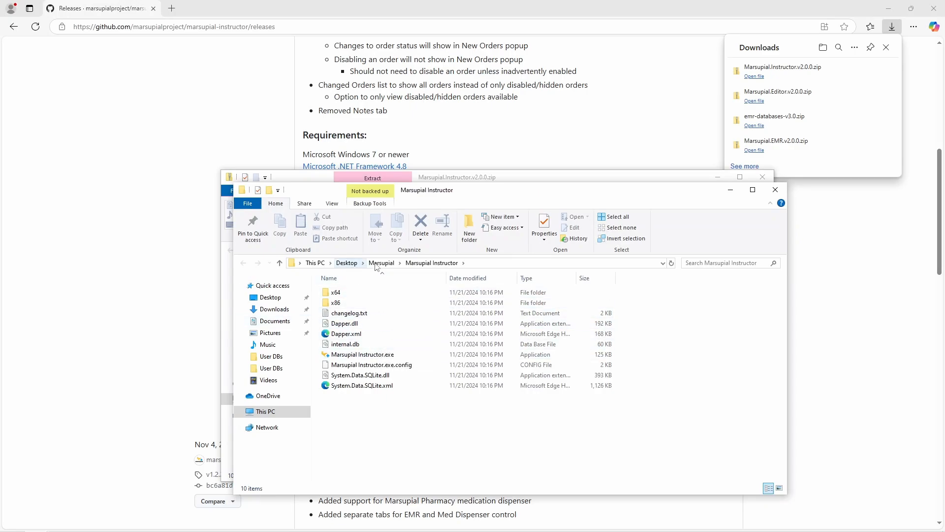
Step: Launch Marsupial Instructor.exe and choose Run anyway past the SmartScreen warning
double_click(383, 355)
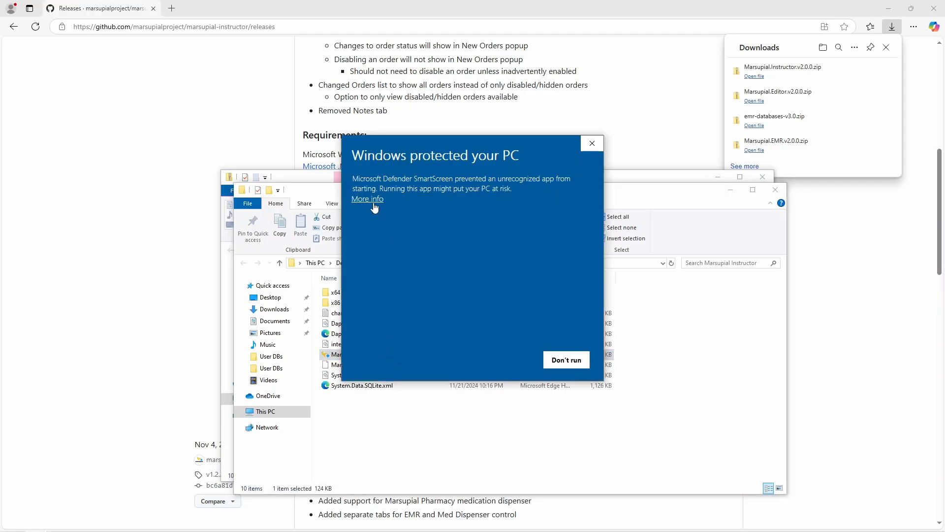
click(369, 199)
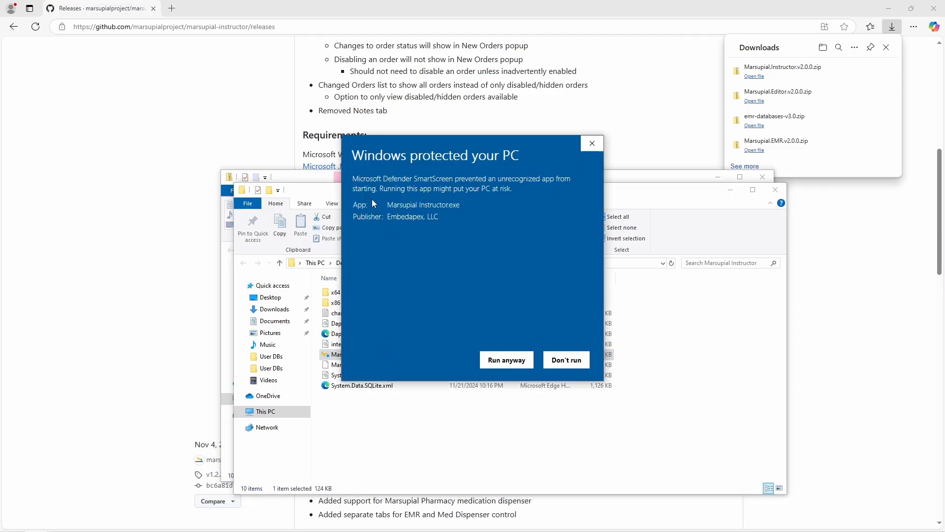
click(507, 366)
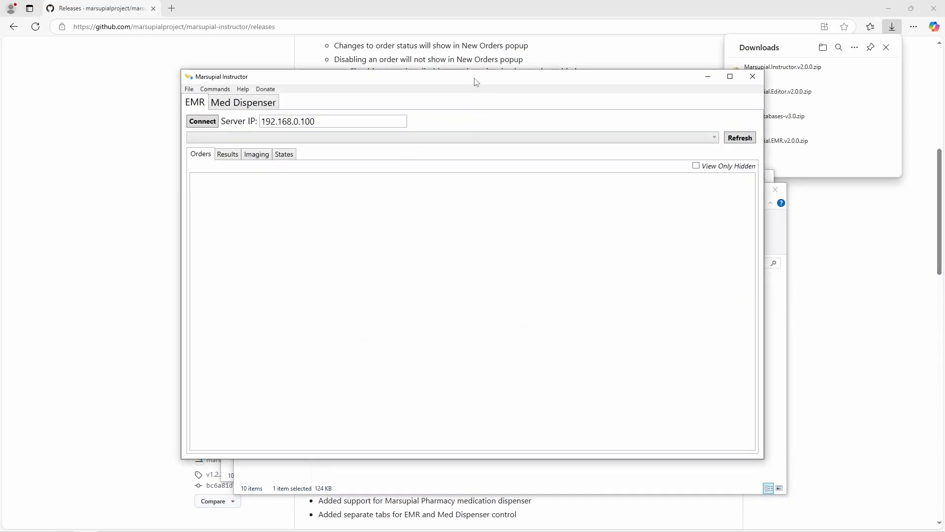
drag(476, 82, 444, 109)
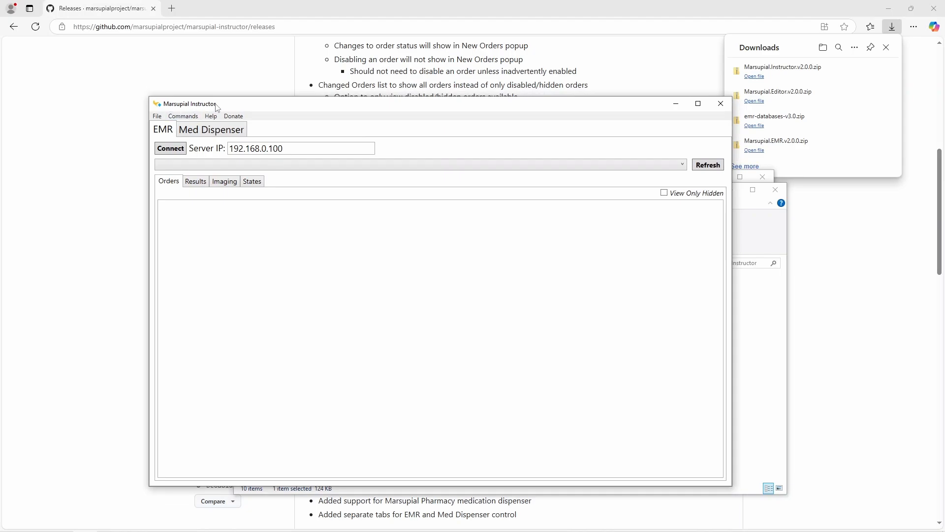
drag(217, 106, 219, 92)
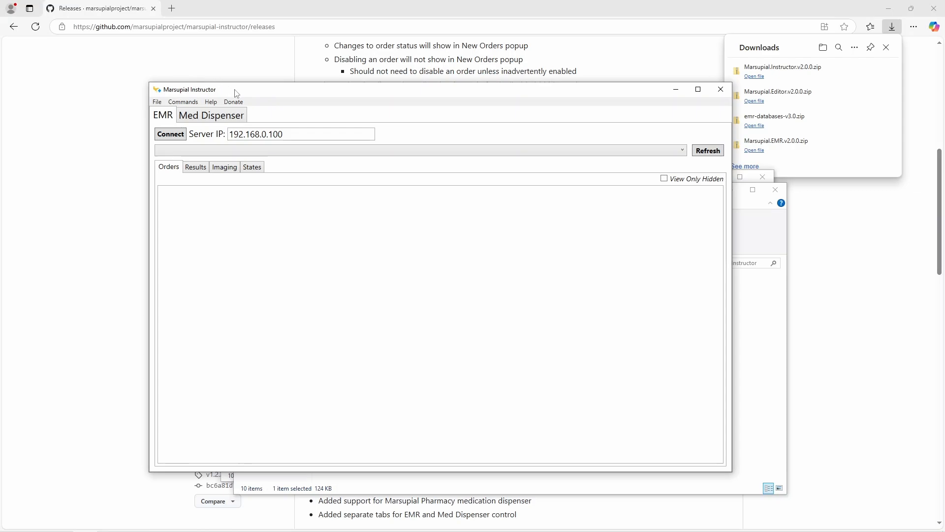
drag(236, 94, 283, 83)
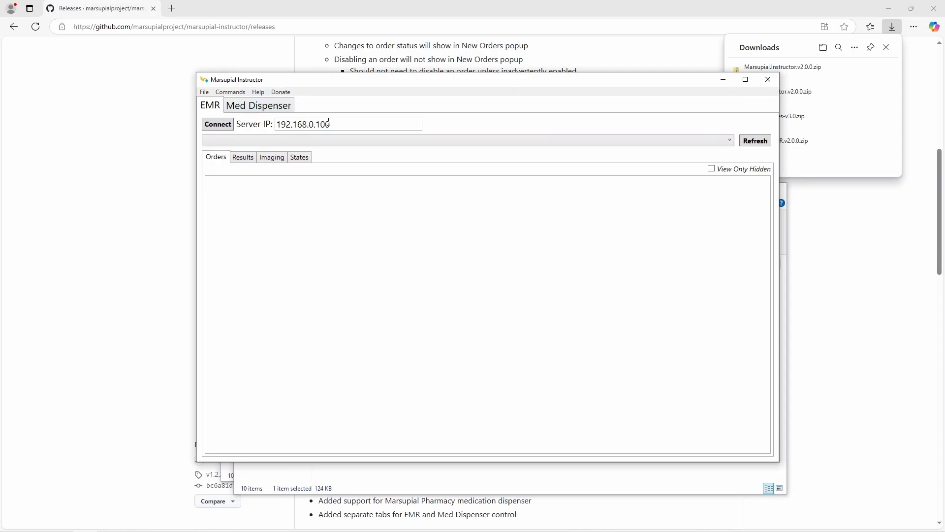
drag(336, 125, 278, 125)
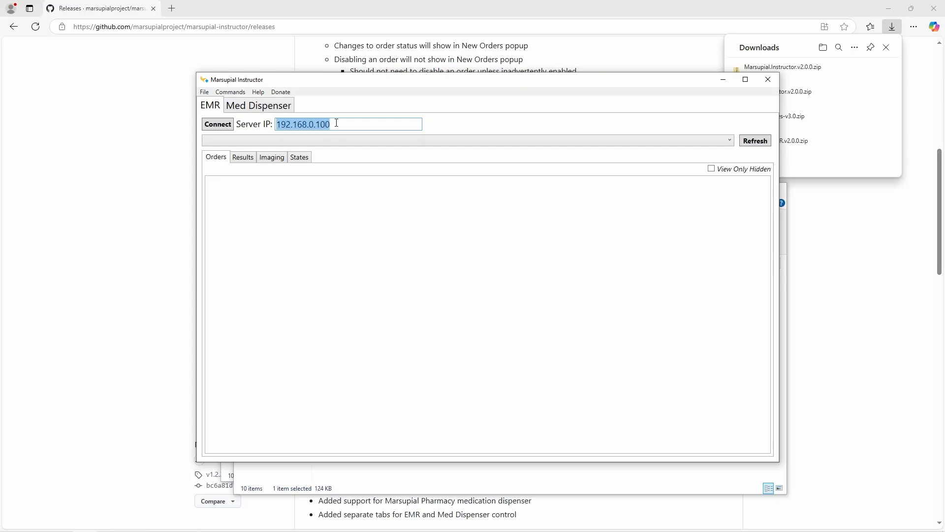
click(337, 123)
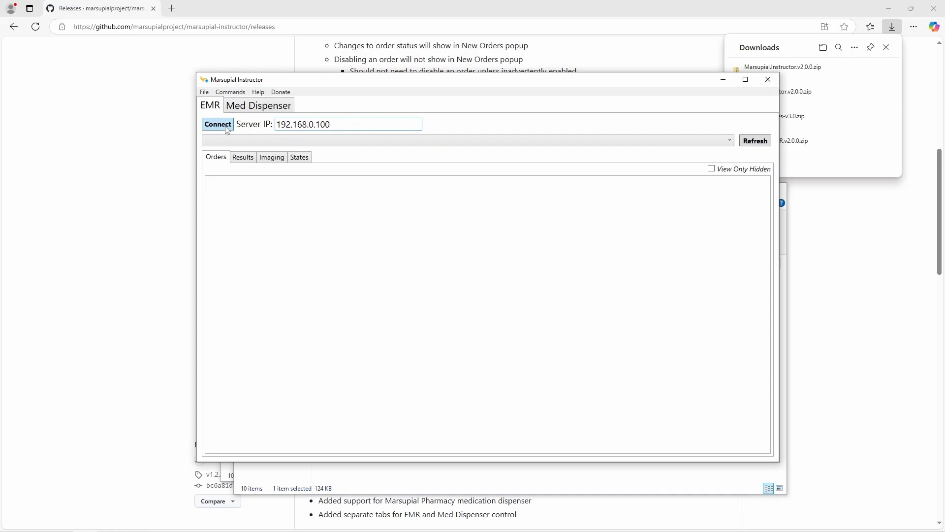
click(469, 137)
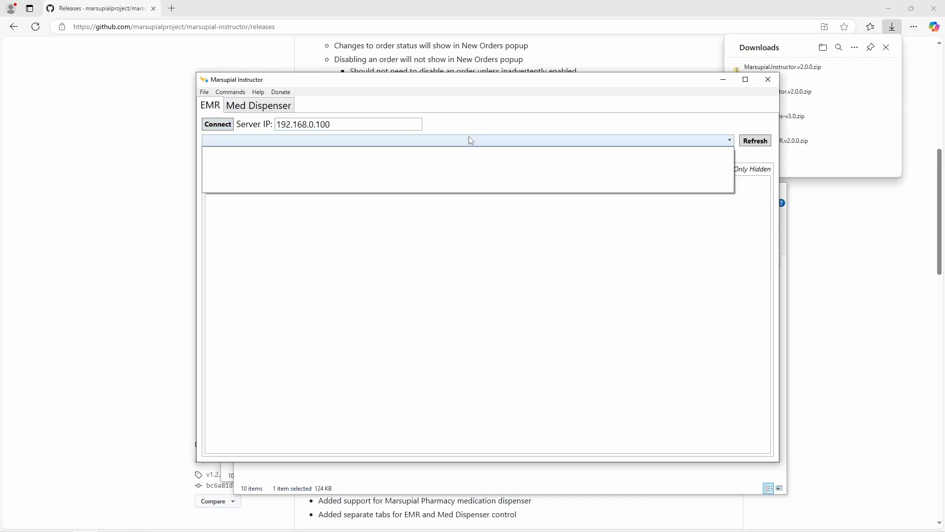
click(441, 129)
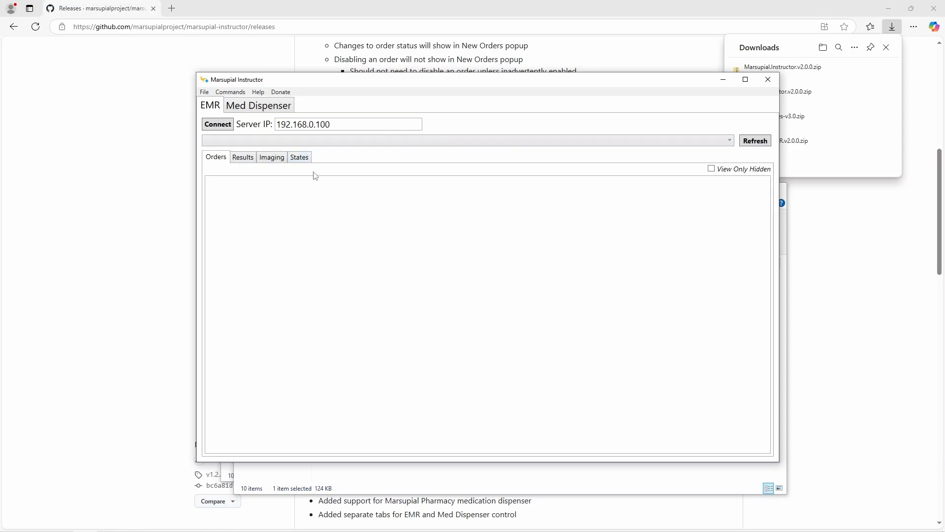
click(301, 160)
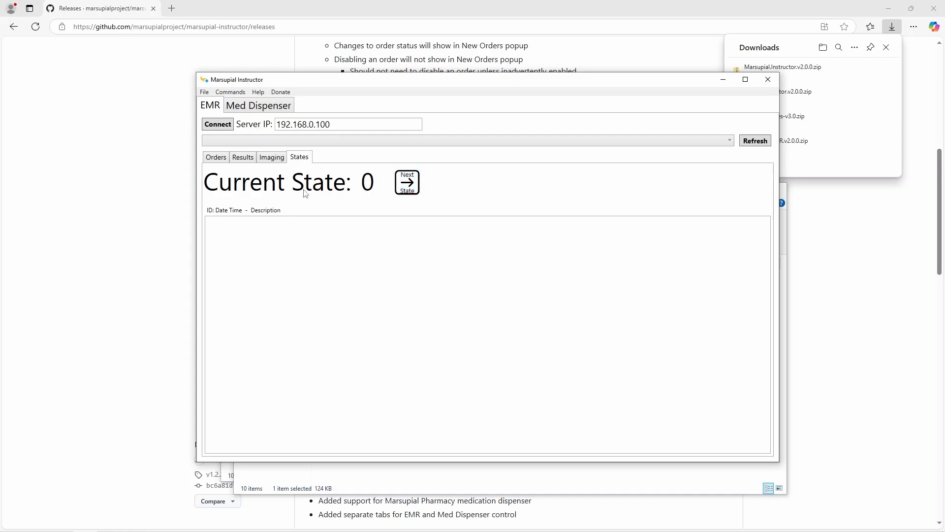
click(275, 158)
click(246, 160)
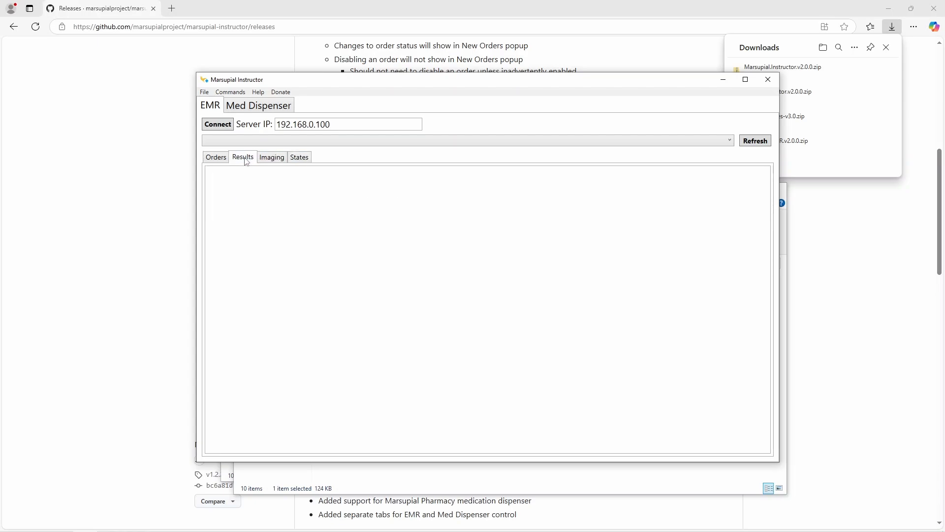
click(221, 159)
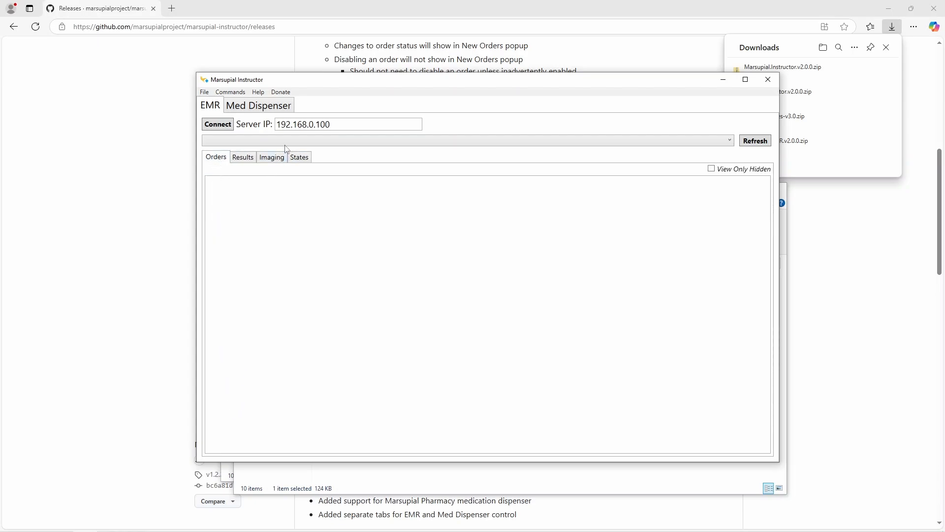
click(242, 162)
click(277, 160)
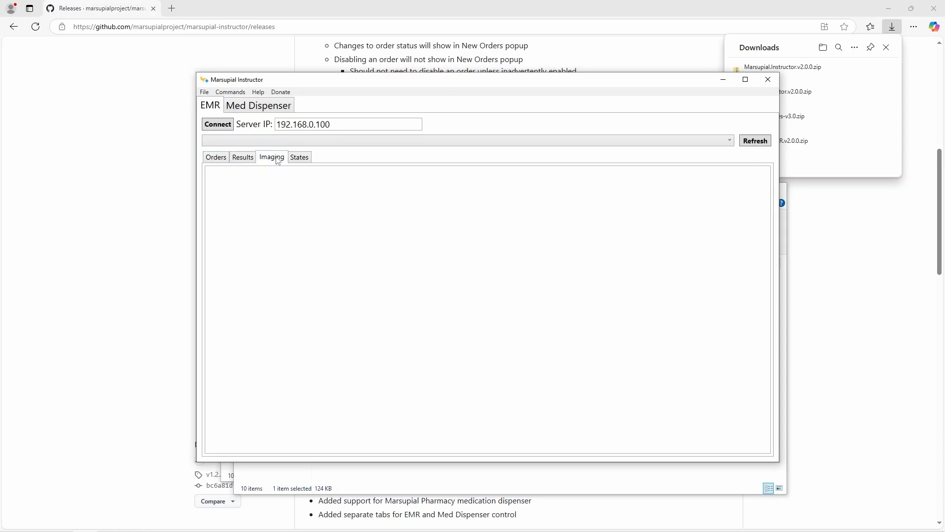
click(223, 162)
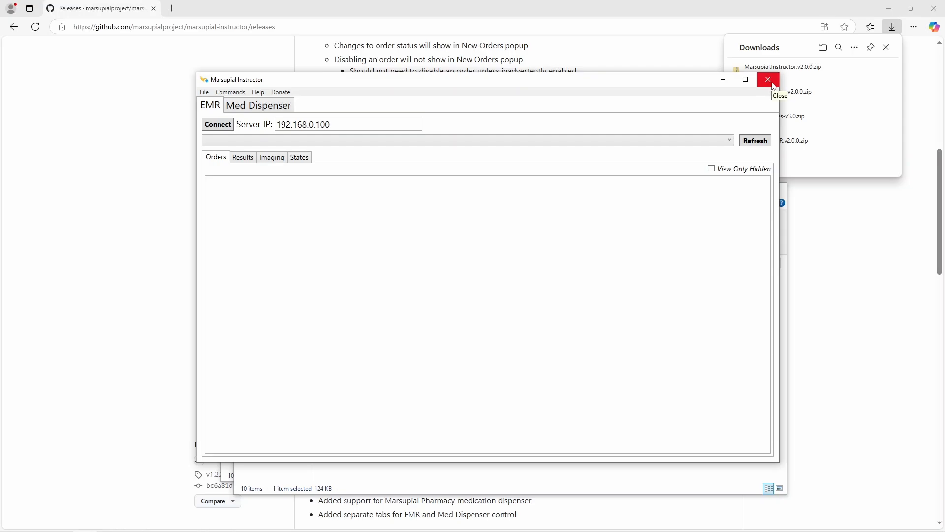
Step: Review the Med Dispenser tab's server IP and States view, then close Marsupial Instructor
click(246, 107)
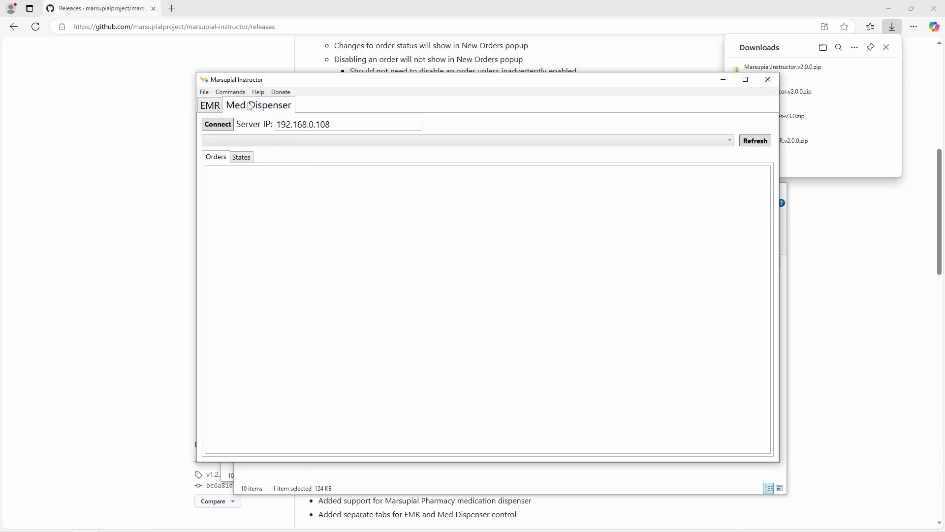
click(219, 107)
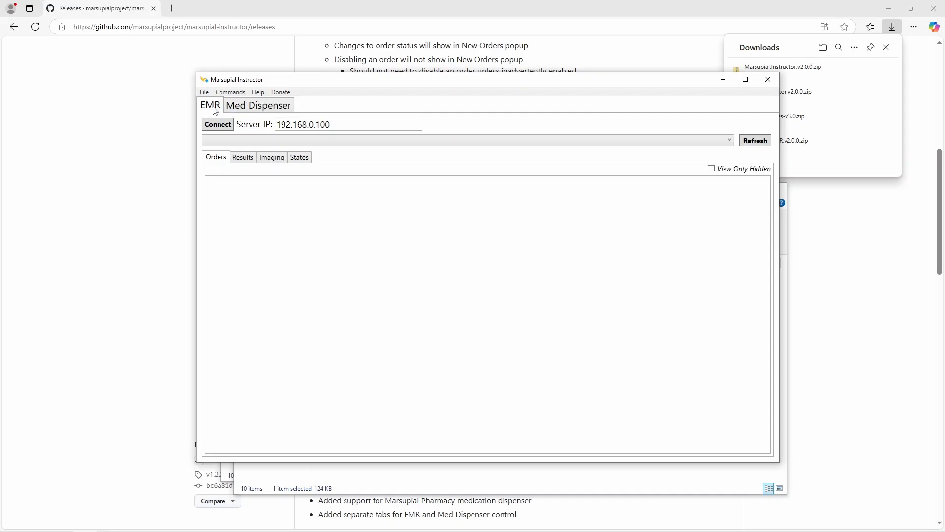
click(247, 107)
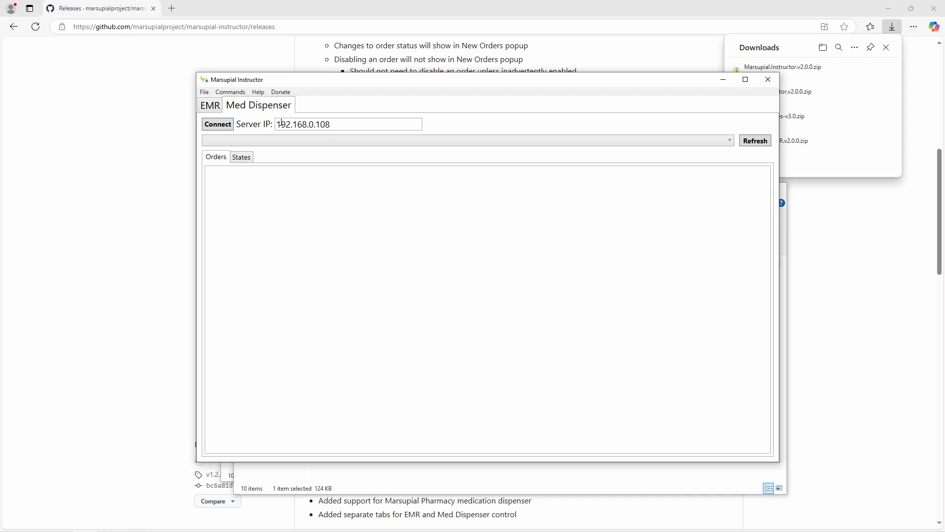
click(340, 122)
mouse_move(341, 126)
mouse_down()
mouse_move(276, 127)
mouse_move(335, 127)
mouse_up()
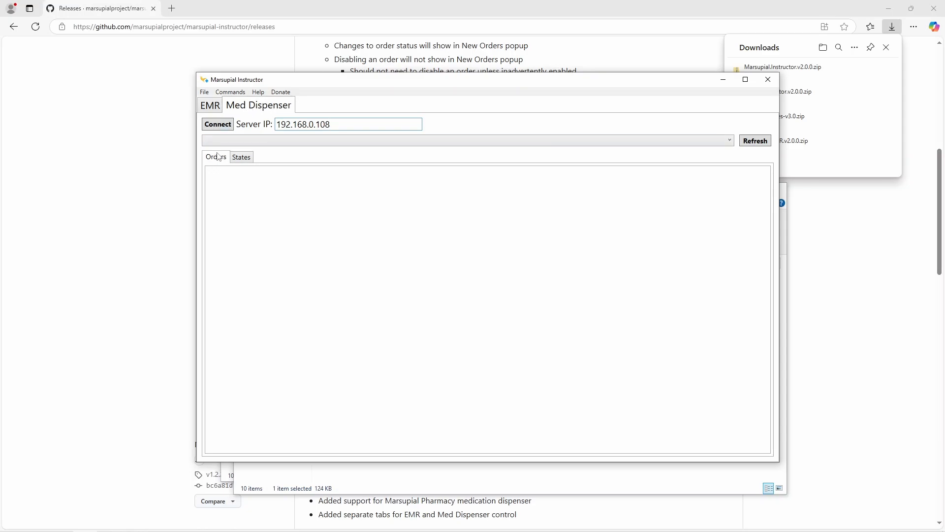
click(245, 159)
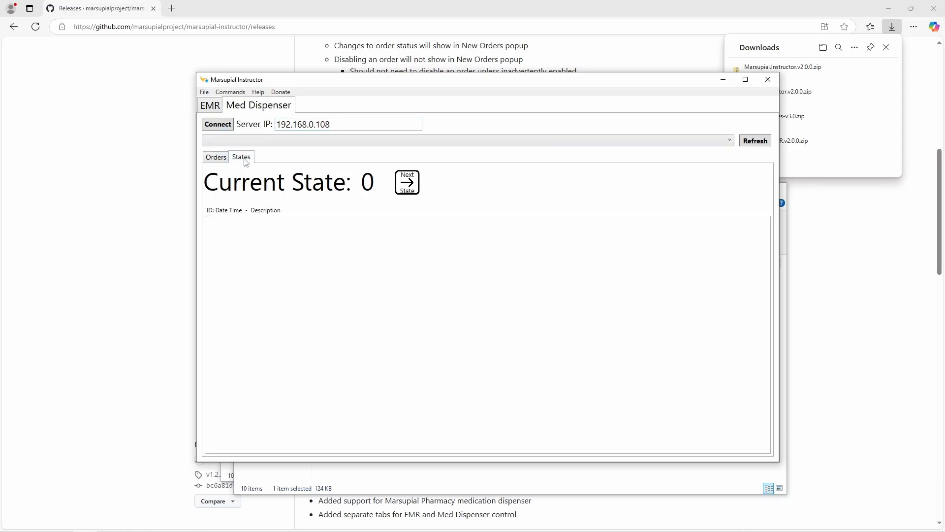
click(768, 79)
click(483, 425)
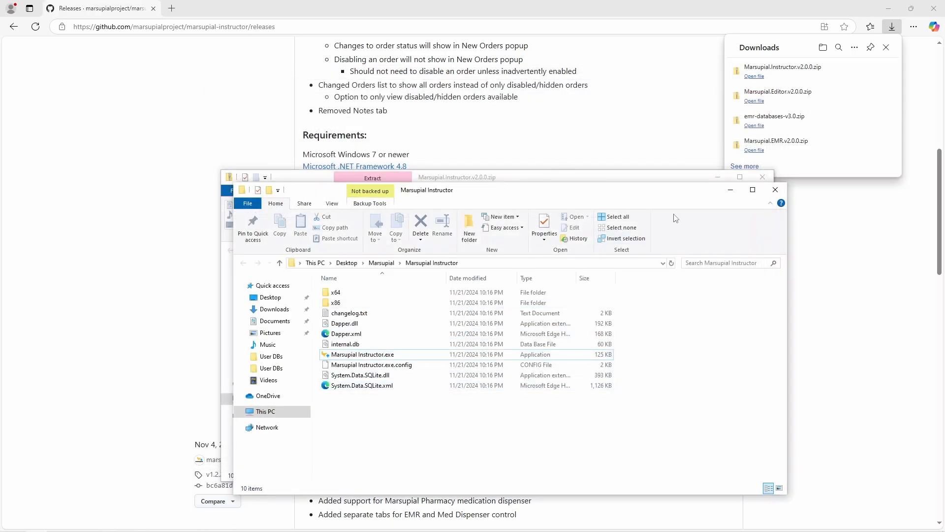
Step: Close the Instructor zip folder window and return to the browser
click(684, 180)
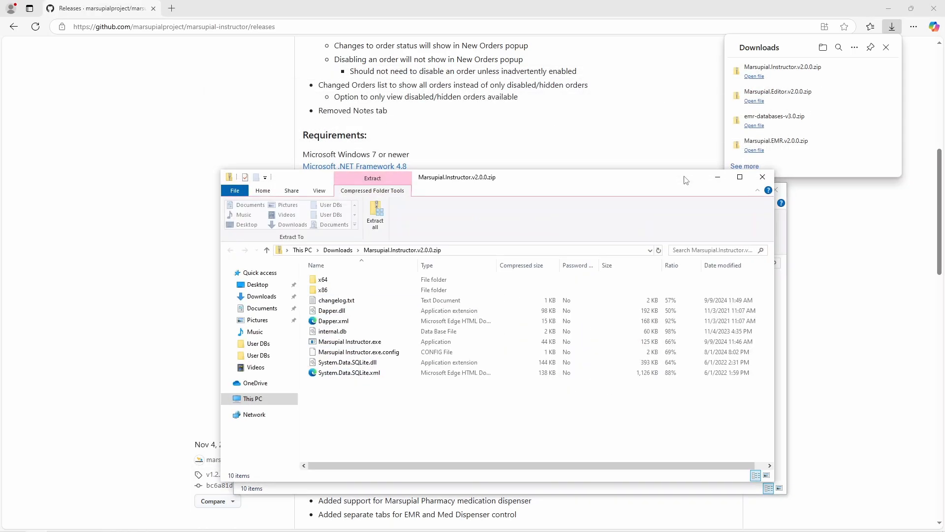
click(763, 177)
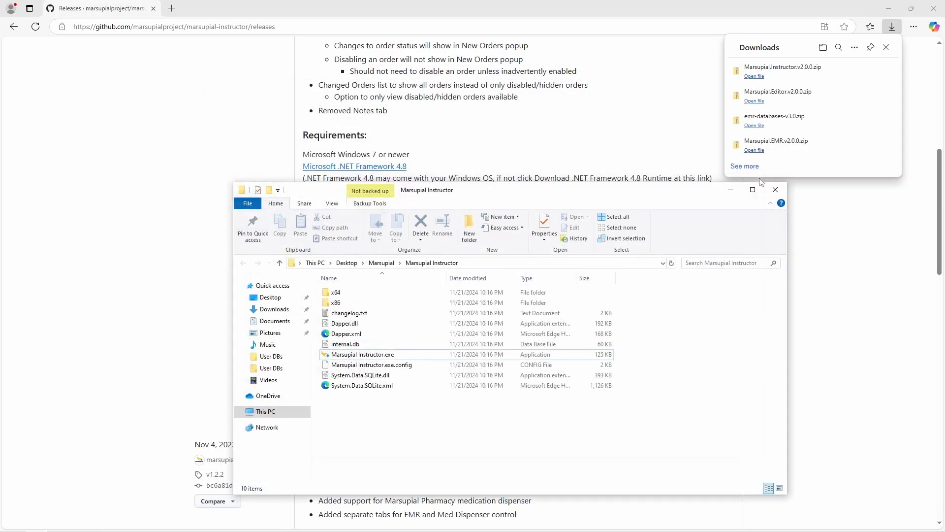
click(666, 132)
scroll(591, 178, up, 8)
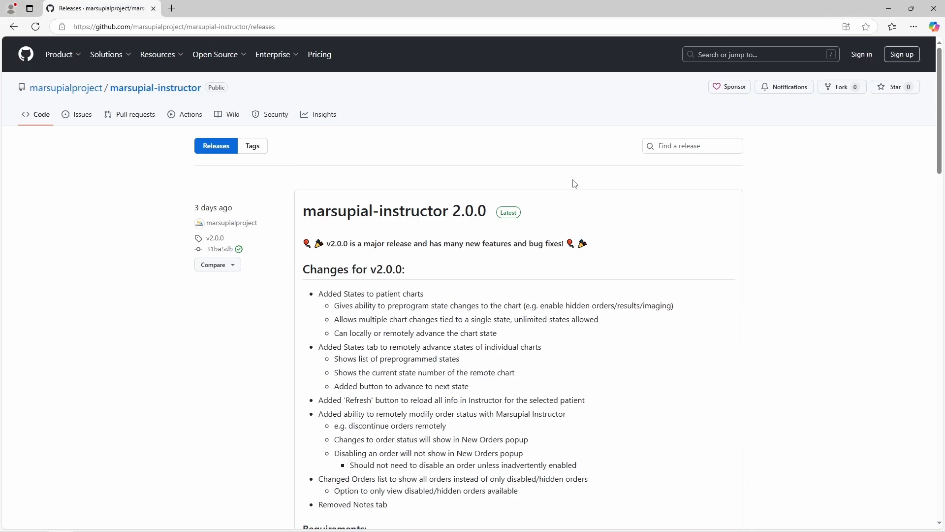
Step: Go from the marsupialproject profile to the marsupial-pharmacy repository's Releases page
click(83, 89)
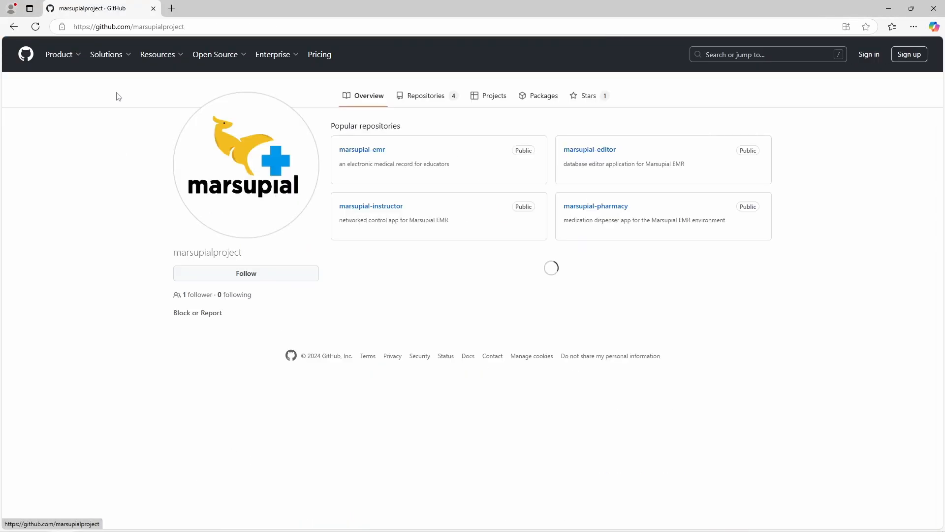
click(597, 207)
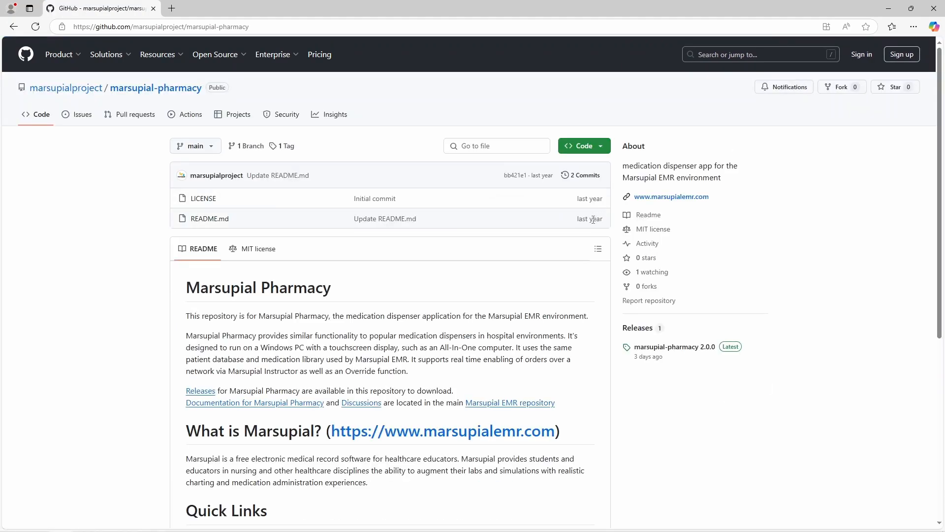
scroll(577, 260, down, 6)
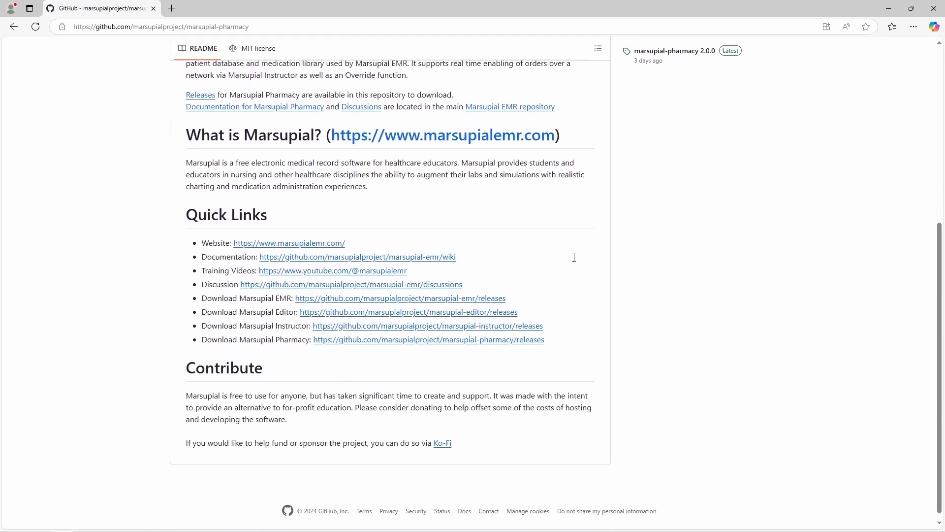
scroll(577, 261, up, 5)
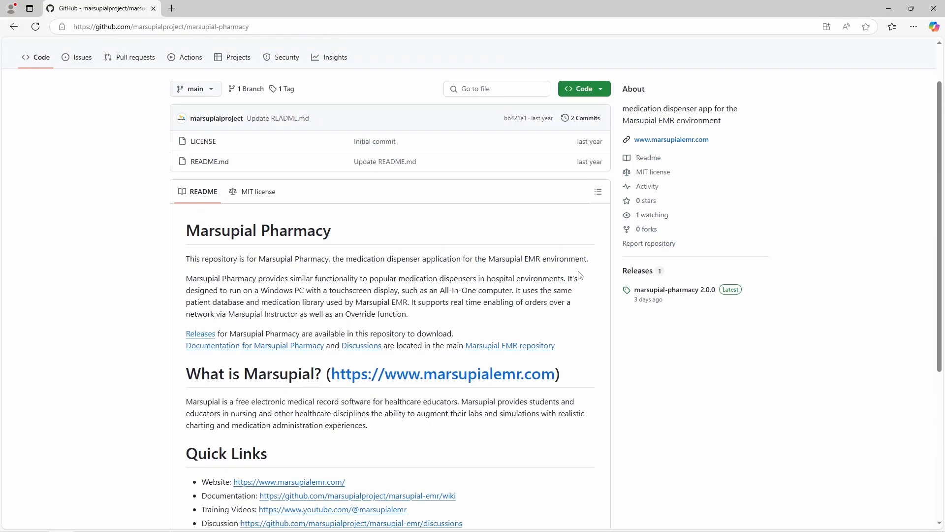
click(647, 273)
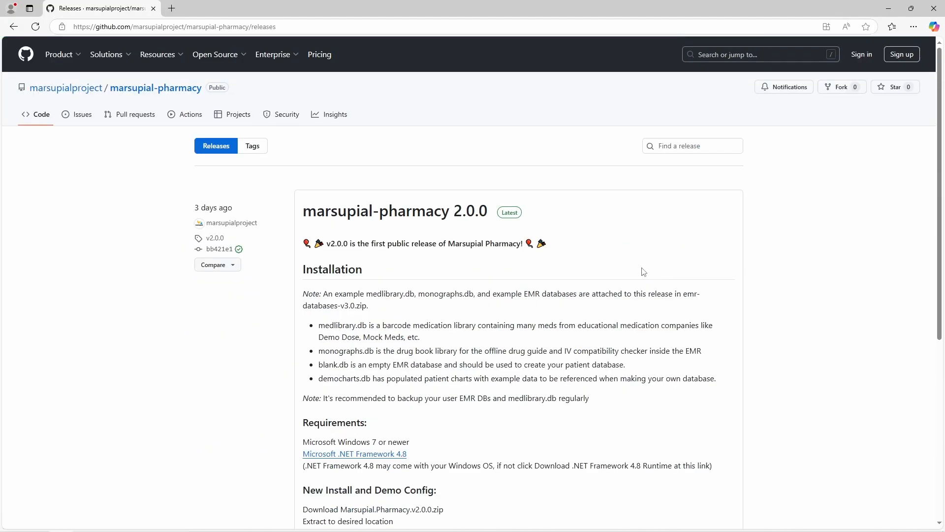
Step: Download Marsupial.Pharmacy.v2.0.0.zip from the 2.0.0 release's assets
scroll(644, 271, down, 3)
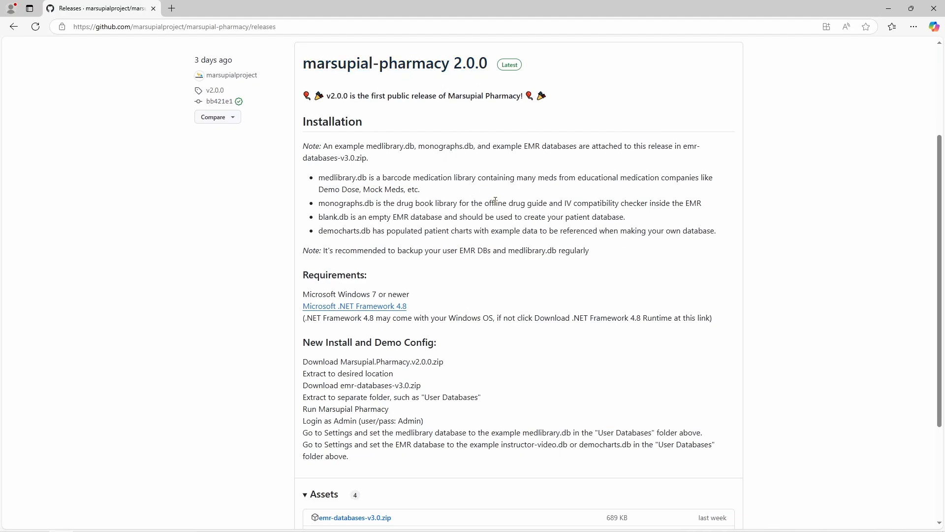
scroll(492, 200, down, 3)
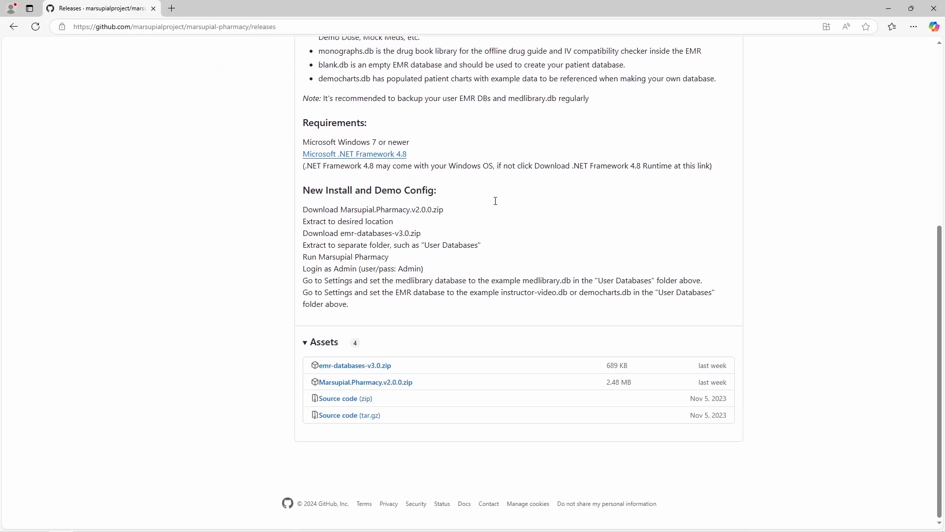
click(357, 388)
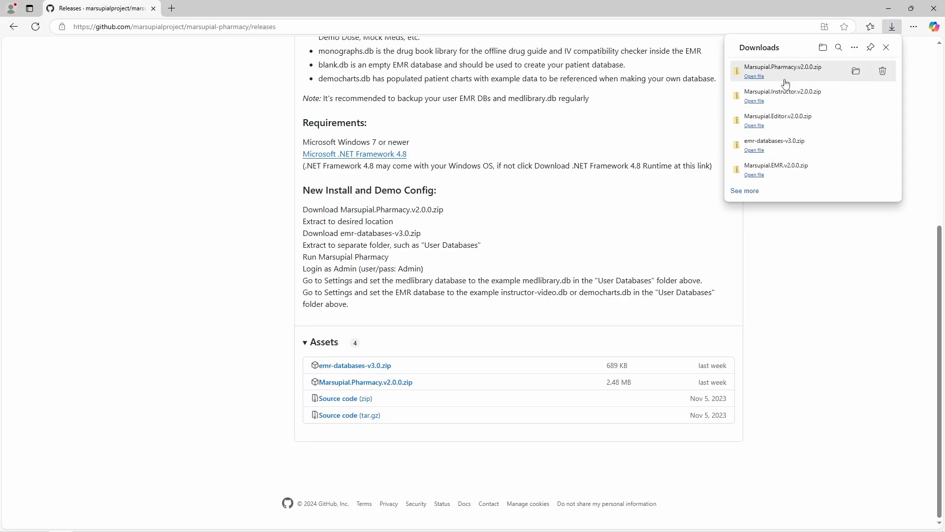
Step: Open the downloaded Pharmacy zip and extract it into Desktop\Marsupial\Marsupial Pharmacy
click(757, 77)
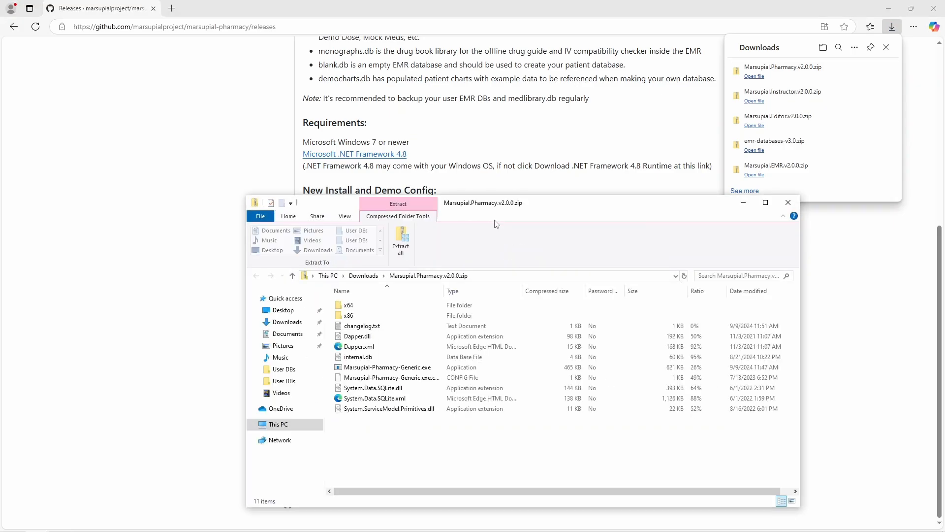
click(402, 239)
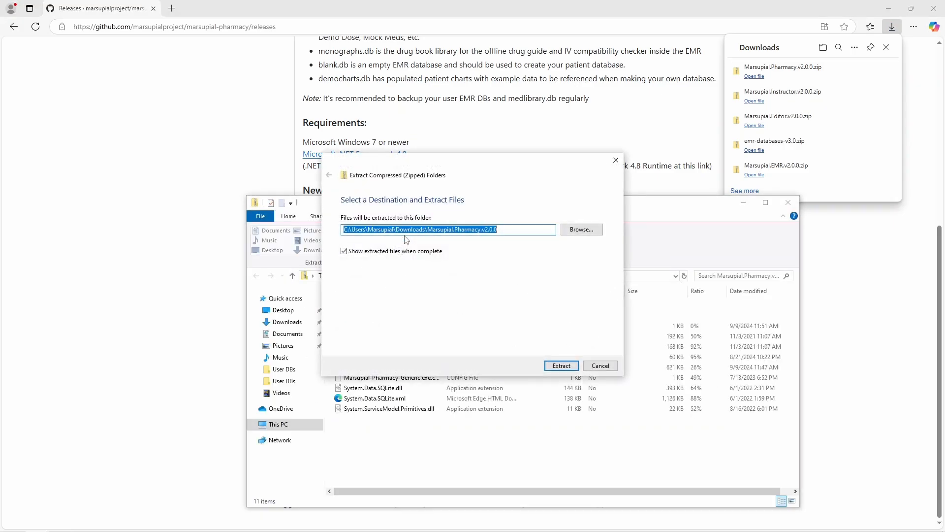
click(581, 229)
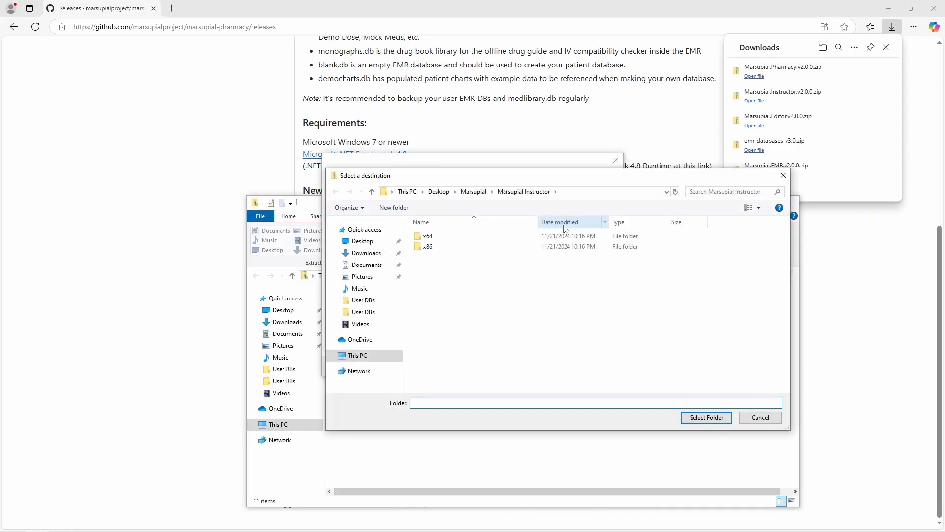
click(439, 191)
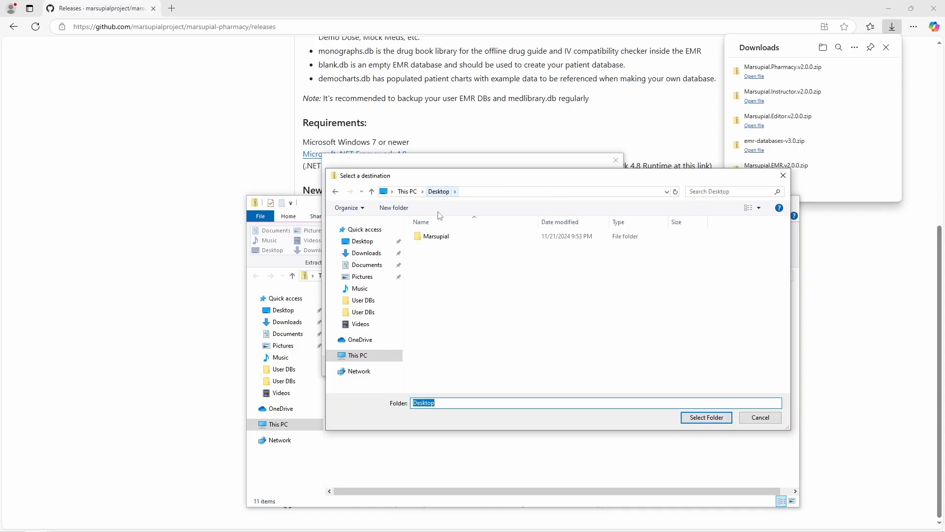
double_click(433, 237)
double_click(473, 267)
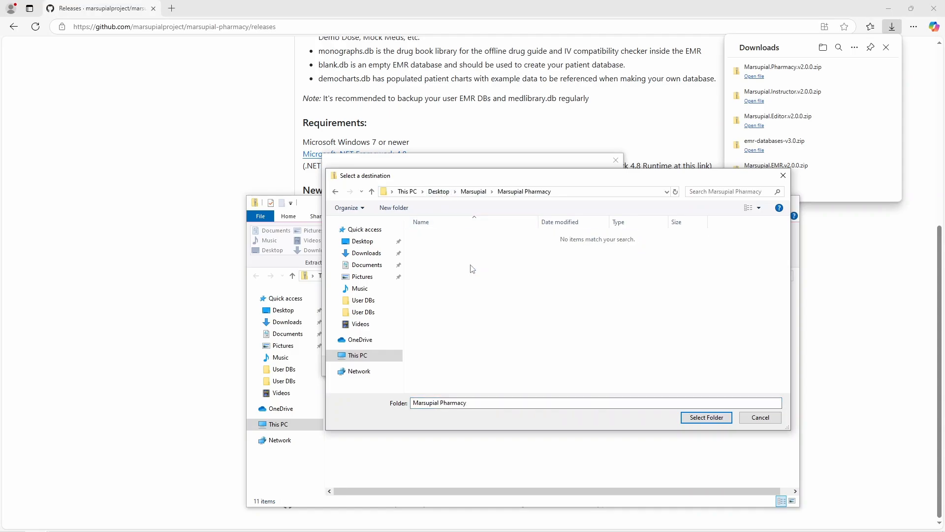
click(698, 418)
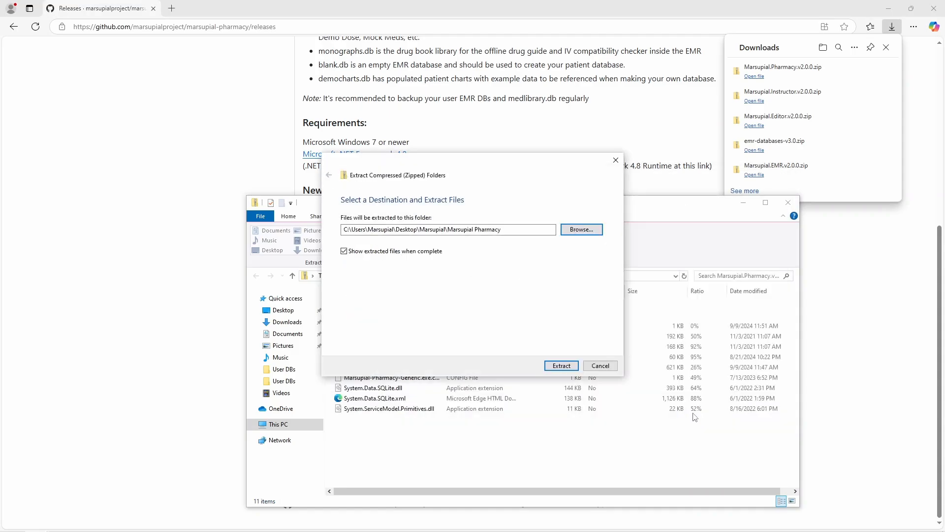
click(560, 367)
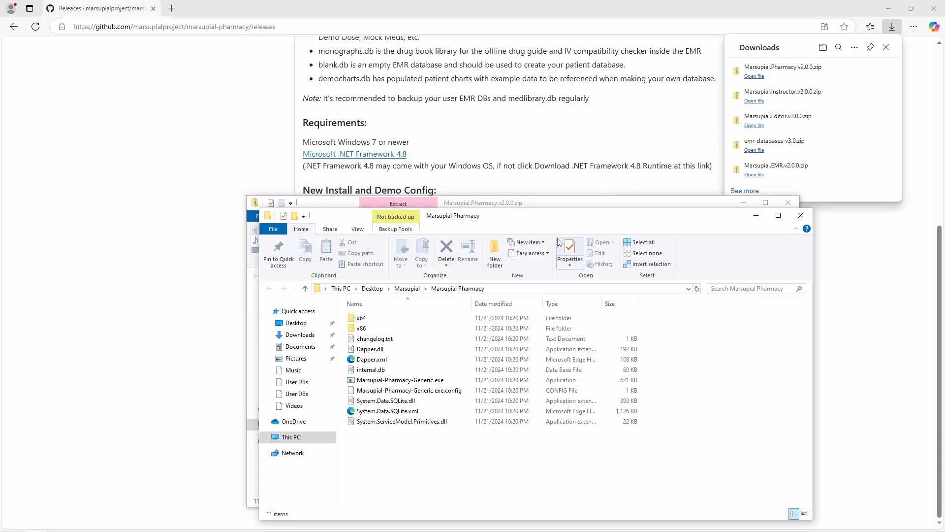
Step: Run Marsupial-Pharmacy-Generic.exe past SmartScreen and dismiss the patient and medlibrary database errors
drag(534, 218, 492, 156)
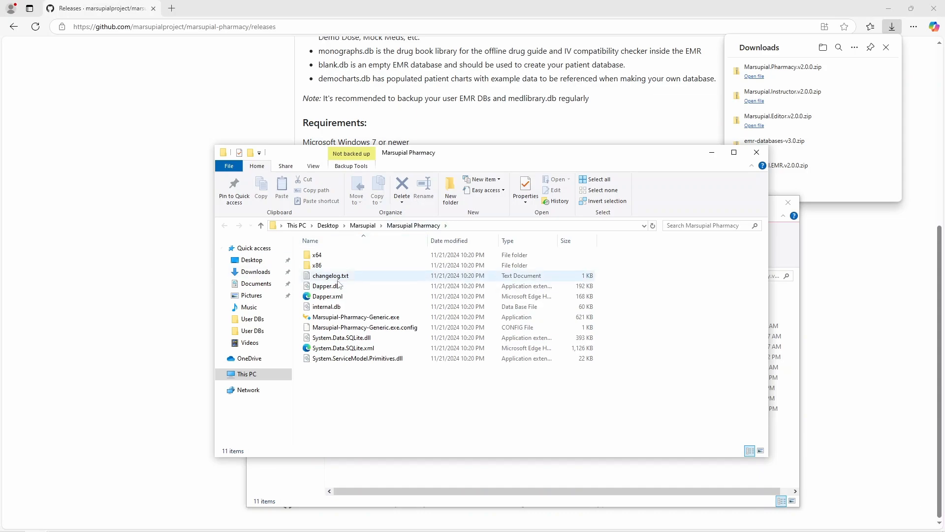
click(345, 321)
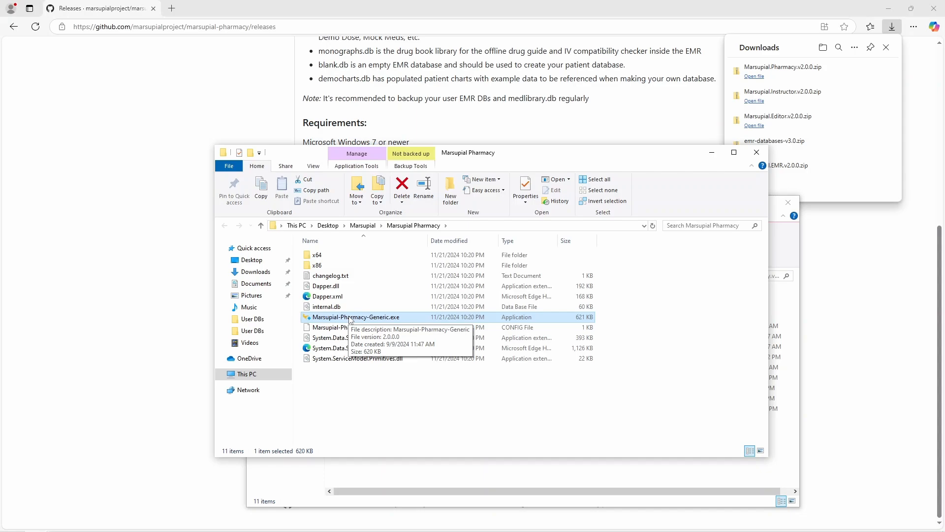
double_click(349, 316)
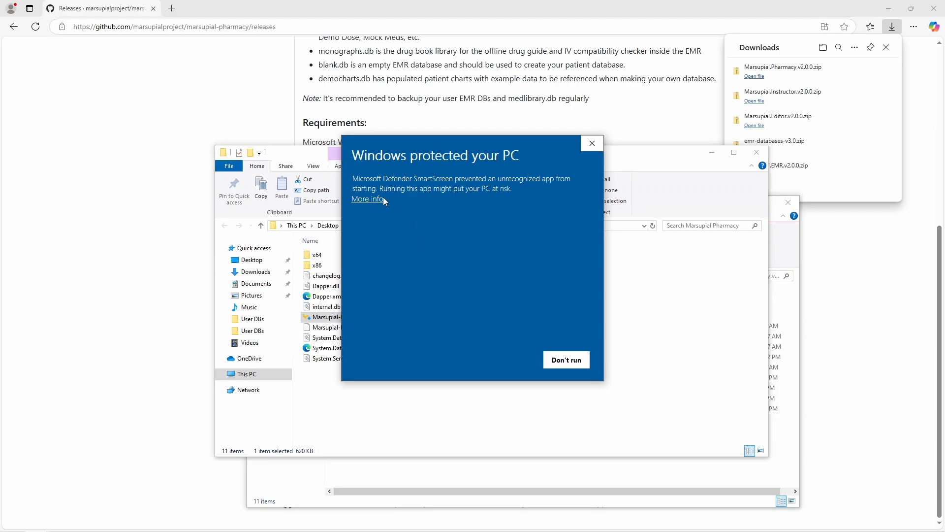
click(378, 200)
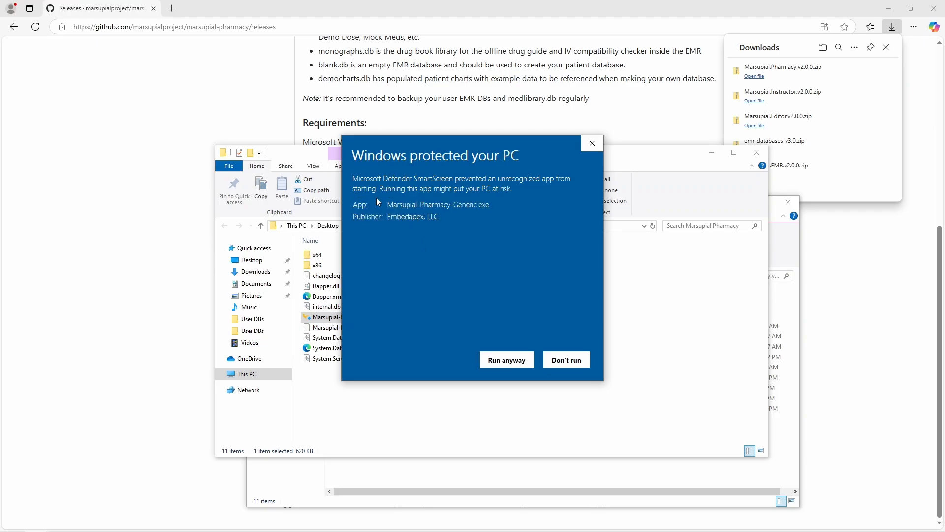
click(507, 360)
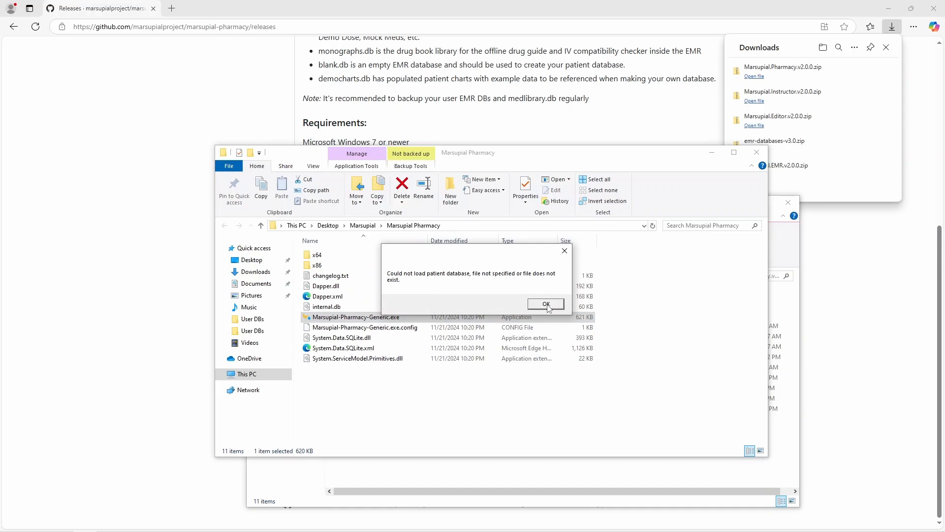
click(547, 303)
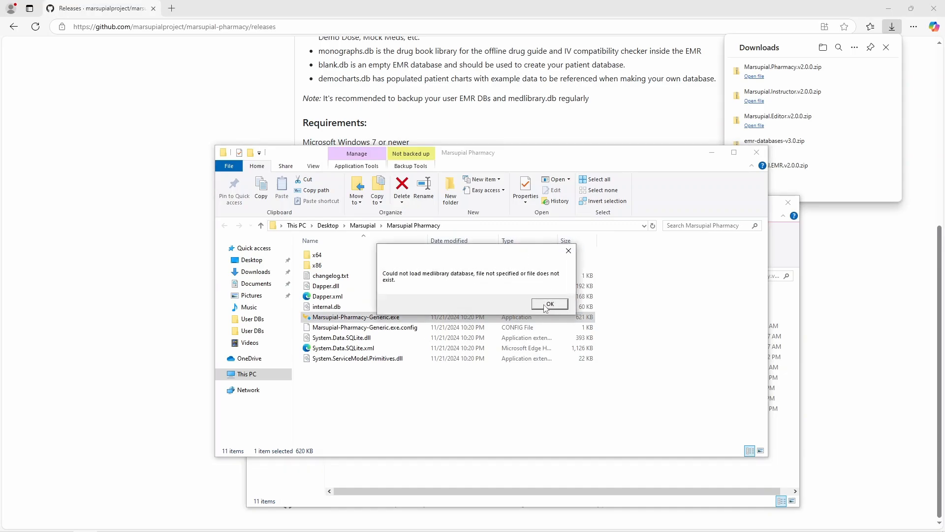
click(547, 305)
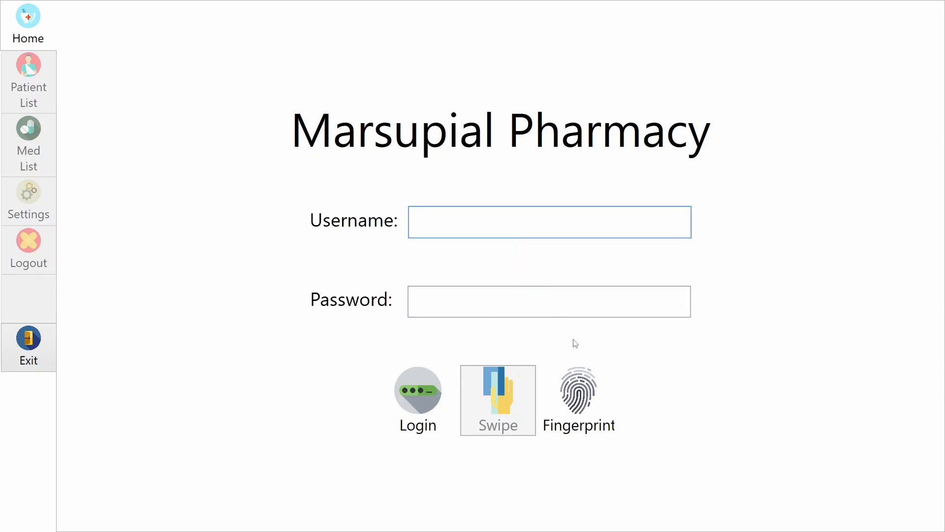
Step: Log in with the administrator username and password, then open the Settings page
click(583, 393)
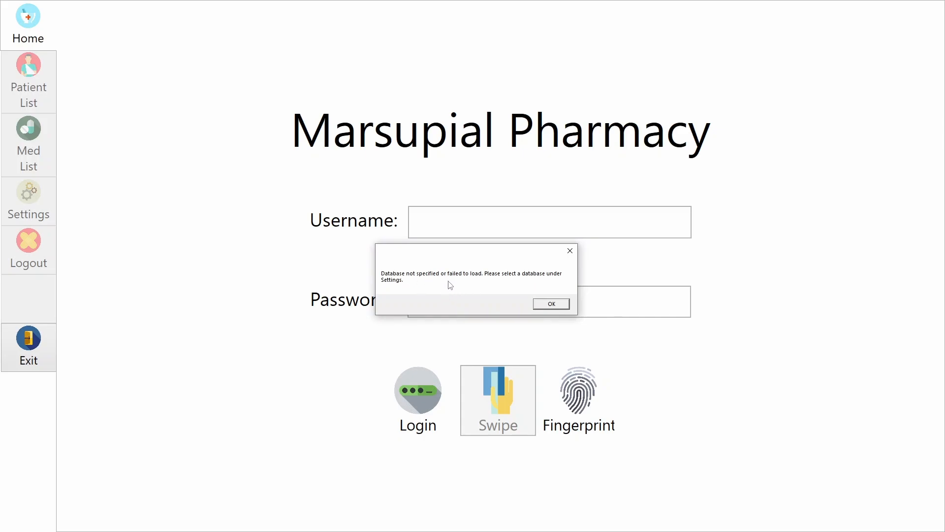
click(551, 304)
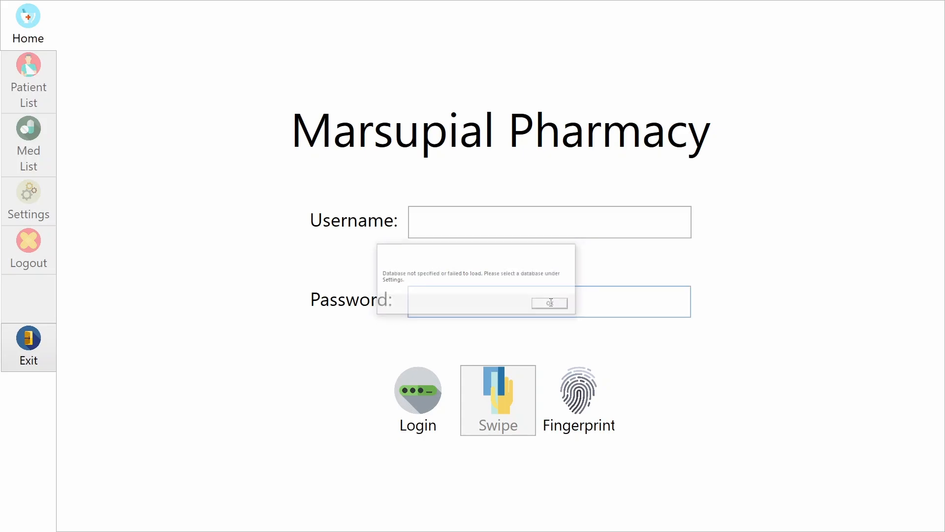
click(465, 225)
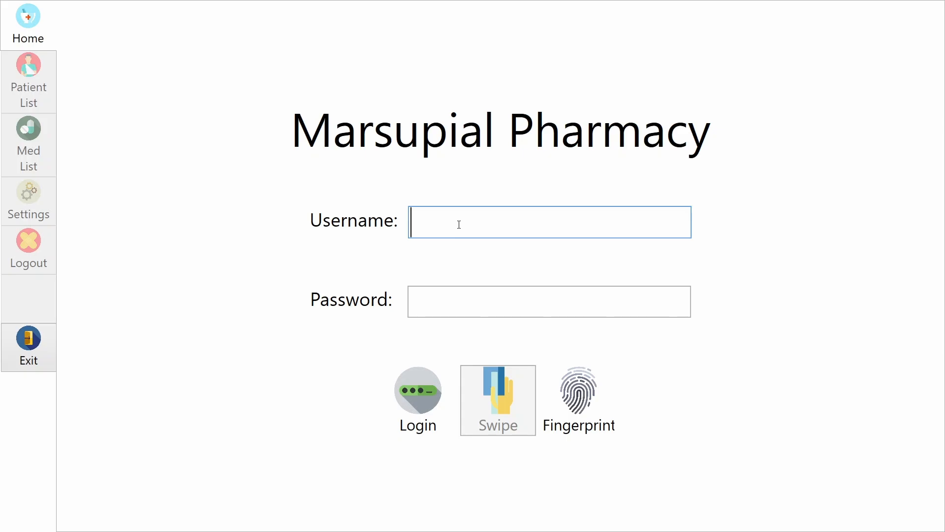
text(Admin)
key(Tab)
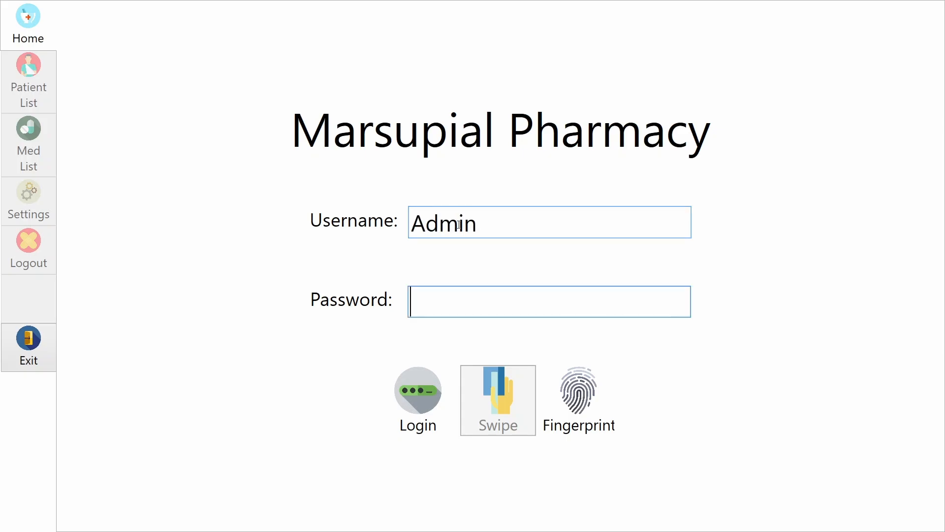
text(admin)
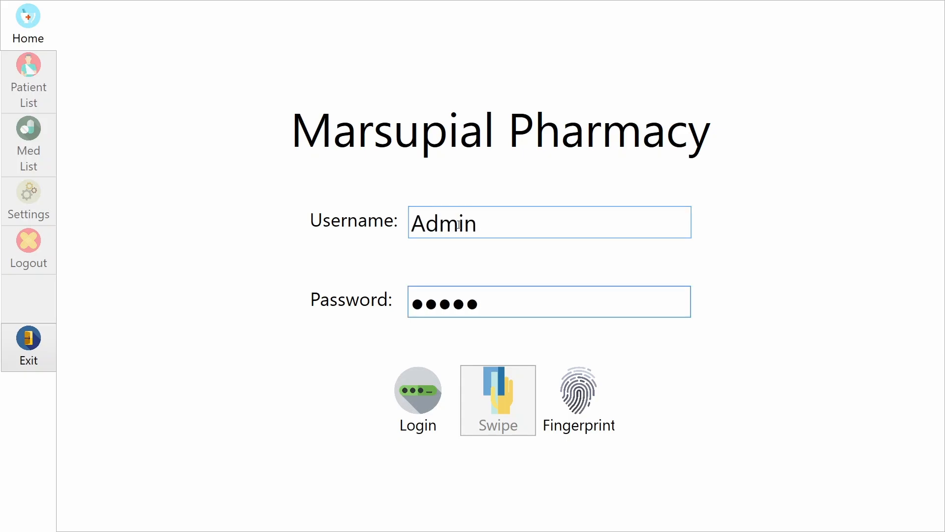
key(Return)
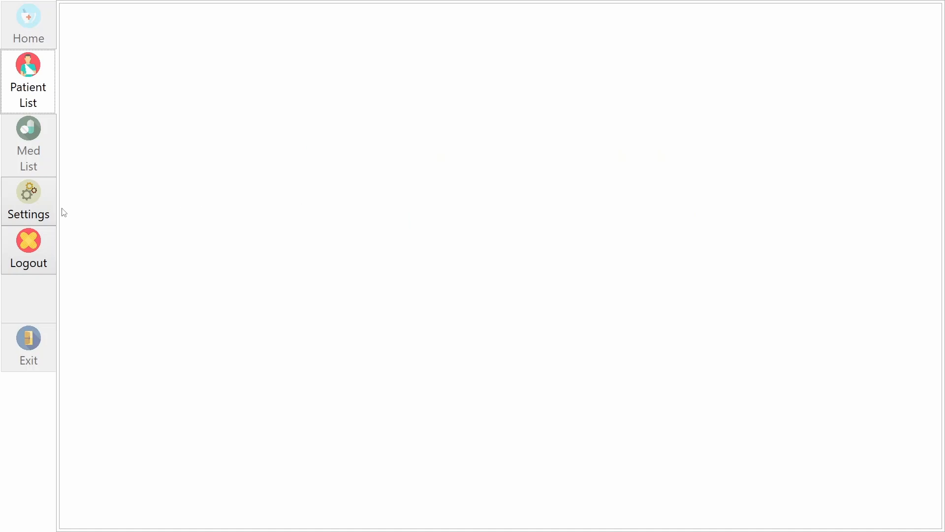
click(38, 208)
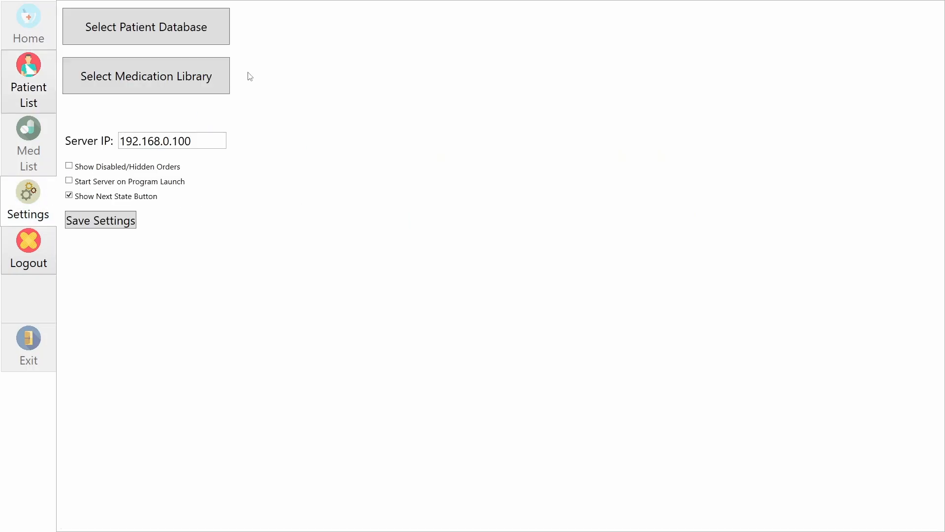
Step: Select democharts.db from Desktop\Marsupial\User DBs as the patient database
click(165, 28)
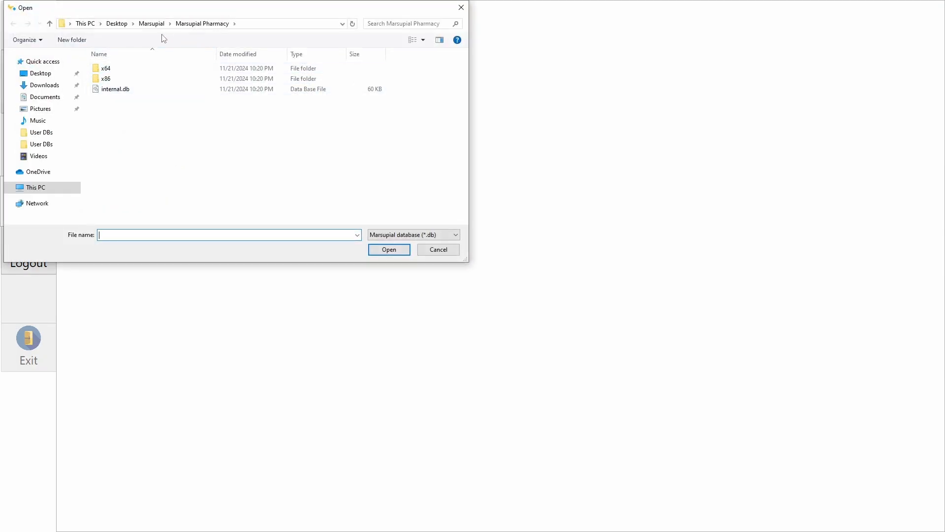
click(117, 23)
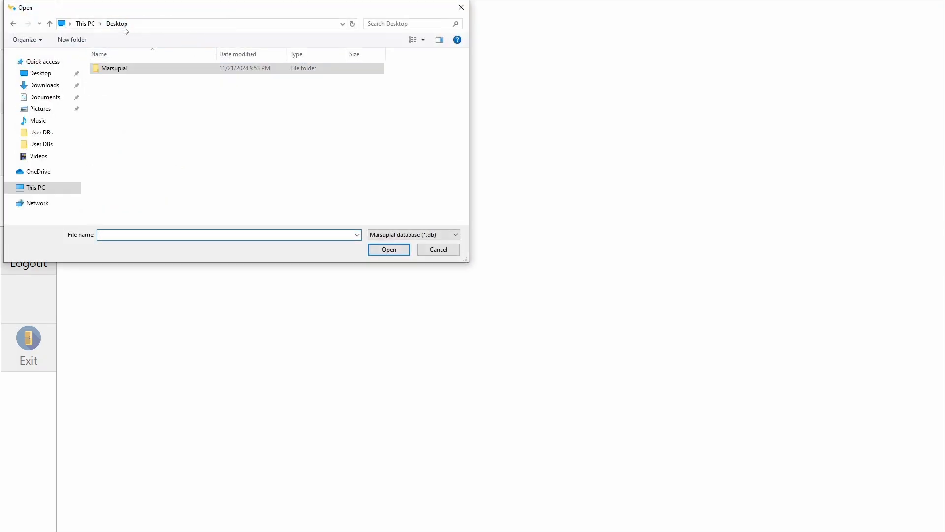
double_click(129, 68)
double_click(130, 110)
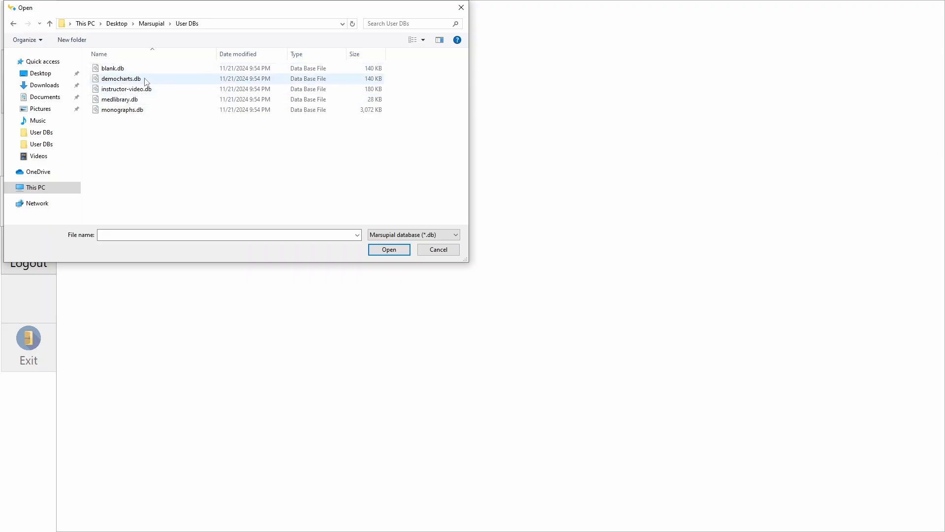
click(130, 82)
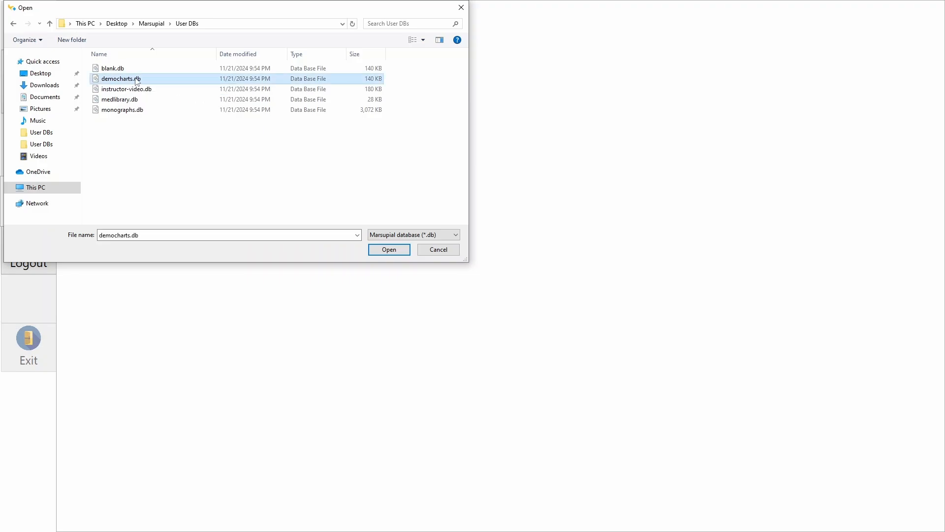
double_click(138, 80)
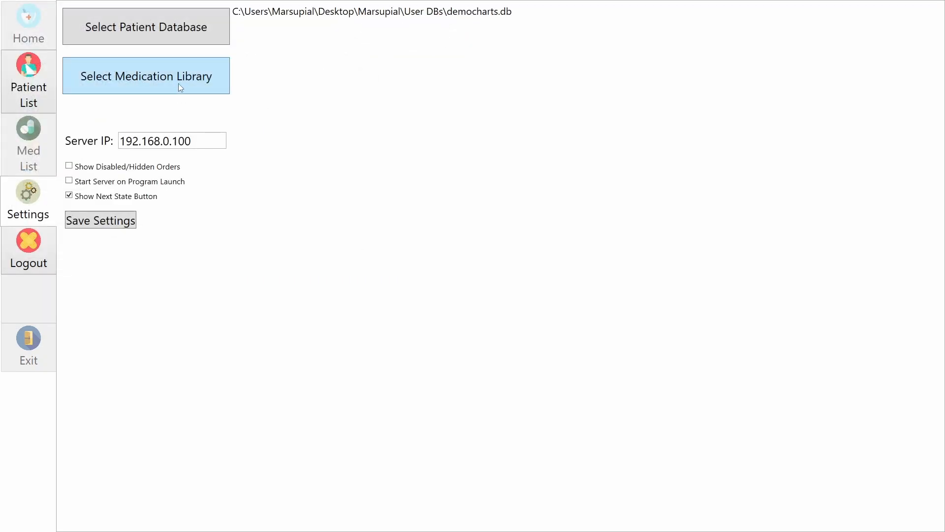
Step: Load medlibrary.db from the User DBs folder as the medication library
click(138, 83)
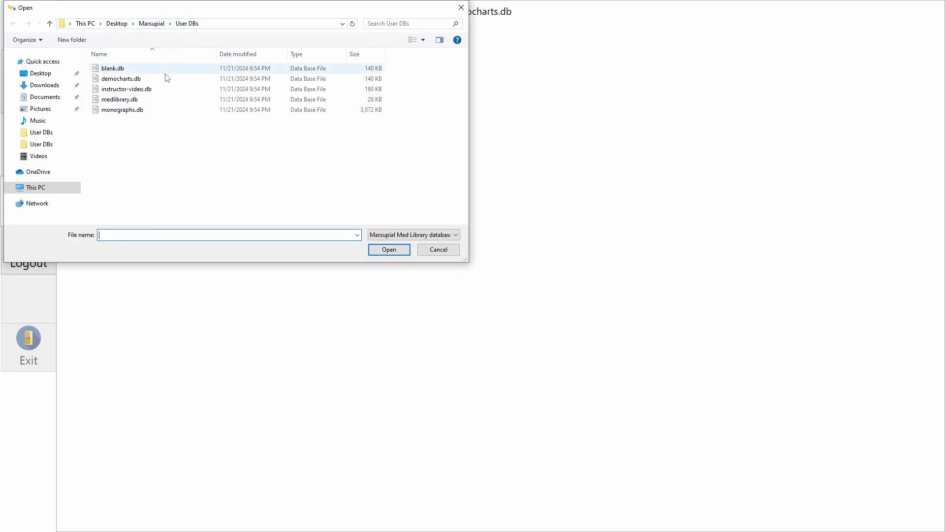
double_click(126, 99)
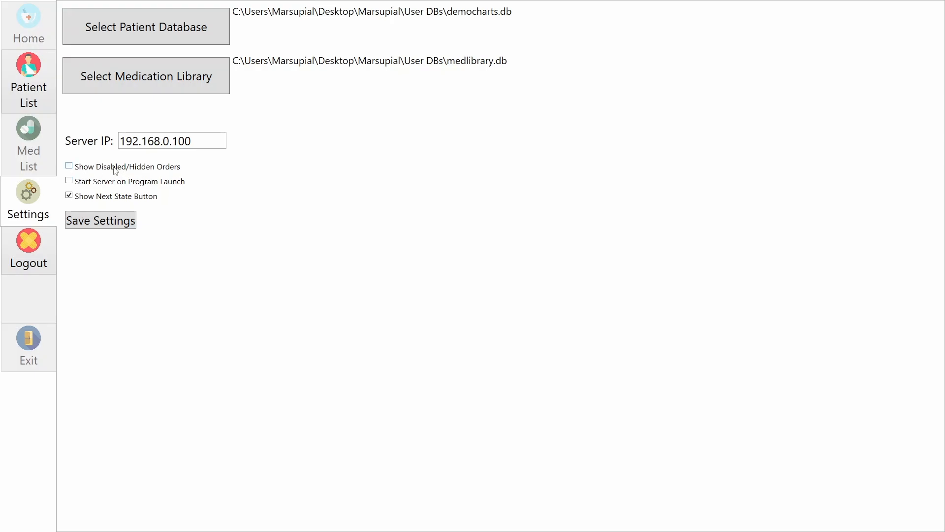
Step: Enable Show Disabled/Hidden Orders, keep Server IP 192.168.0.100, and save the settings
click(143, 169)
click(200, 142)
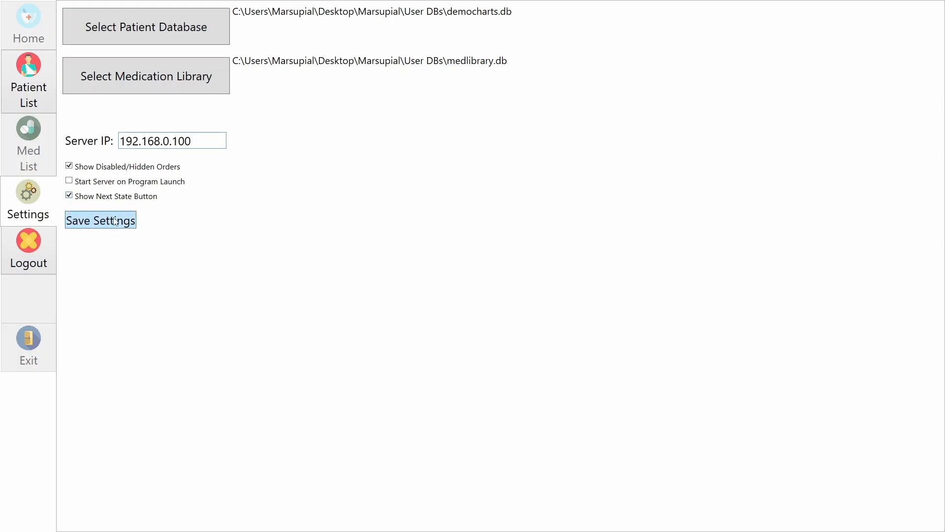
click(133, 223)
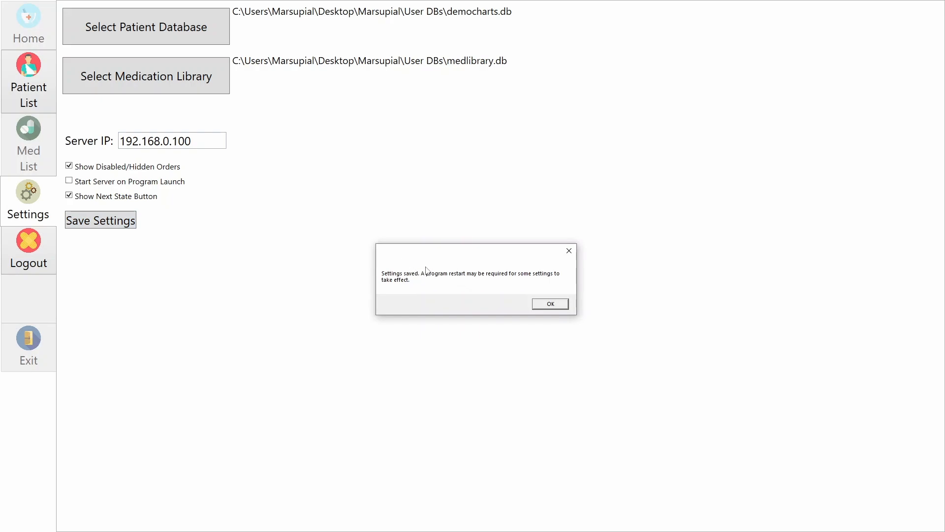
click(560, 303)
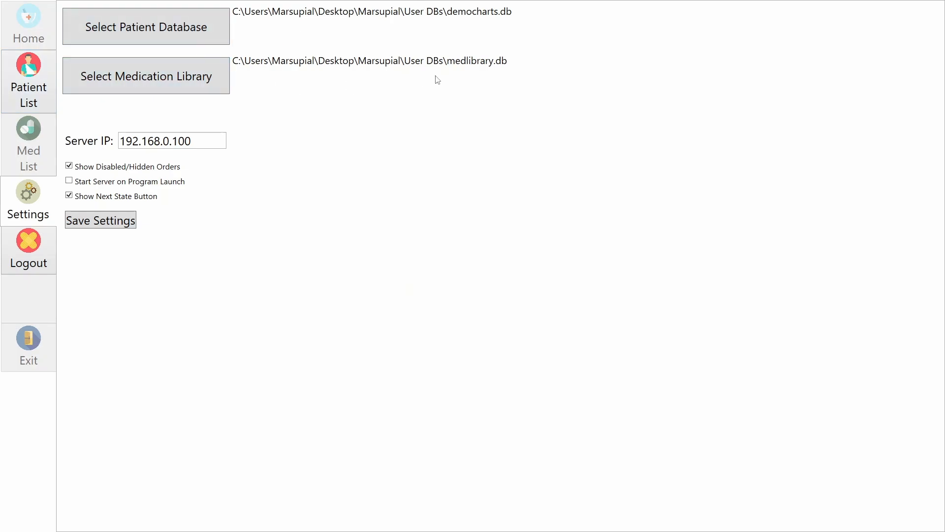
Step: Load the 55-year-old male patient's eight medication orders, furosemide 40 mg through vancomycin 1 gram
click(36, 94)
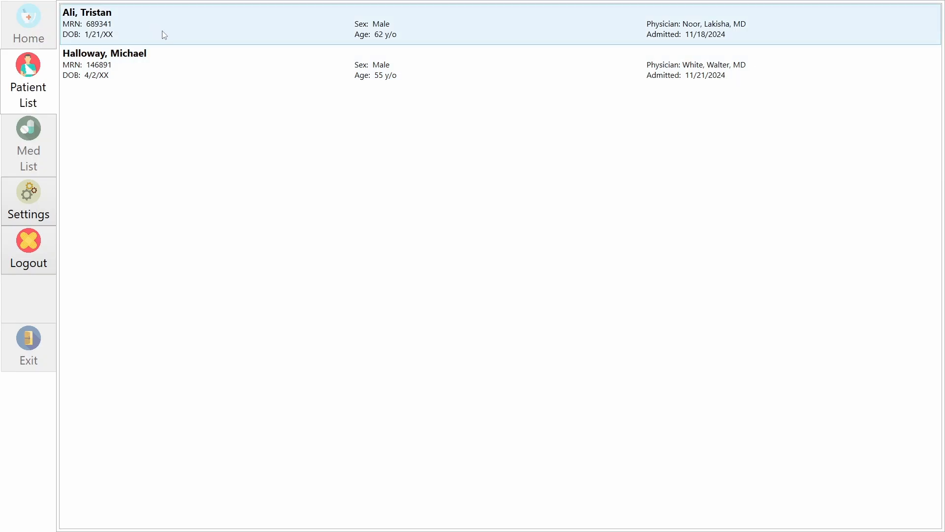
click(171, 64)
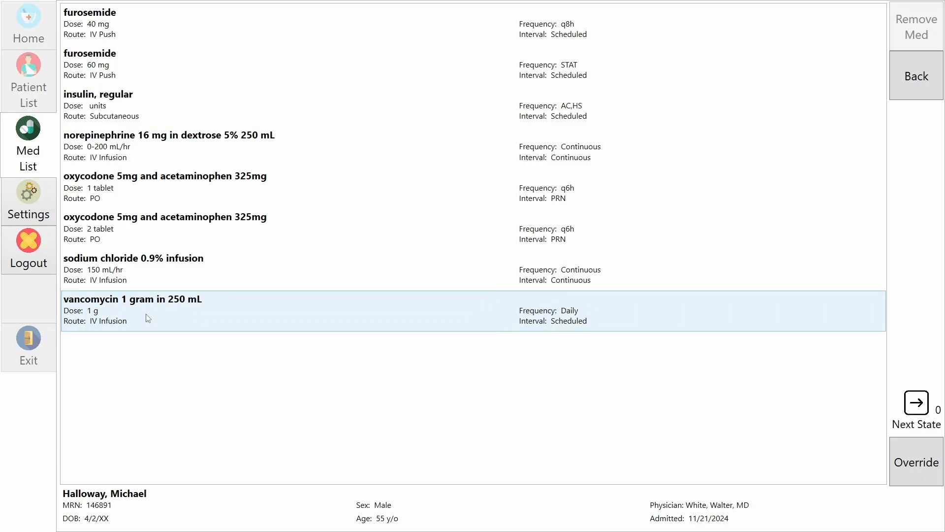
click(52, 211)
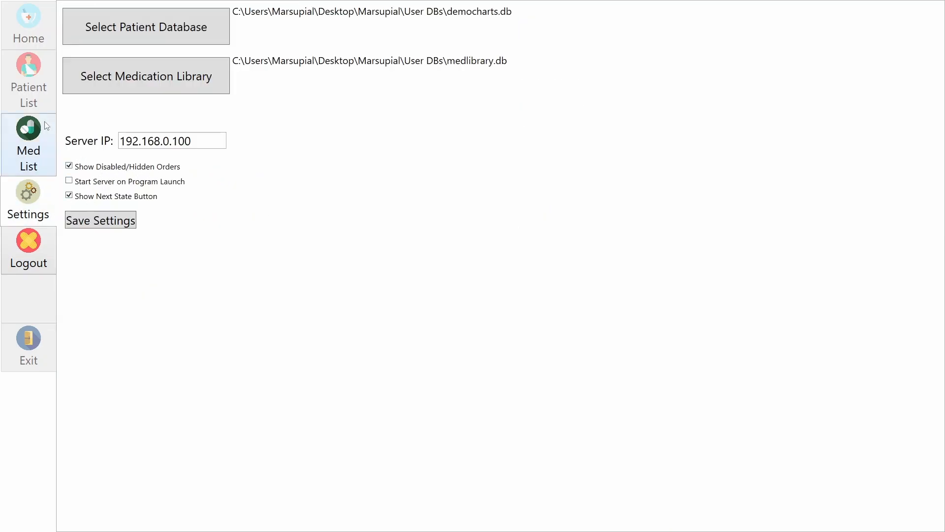
click(38, 144)
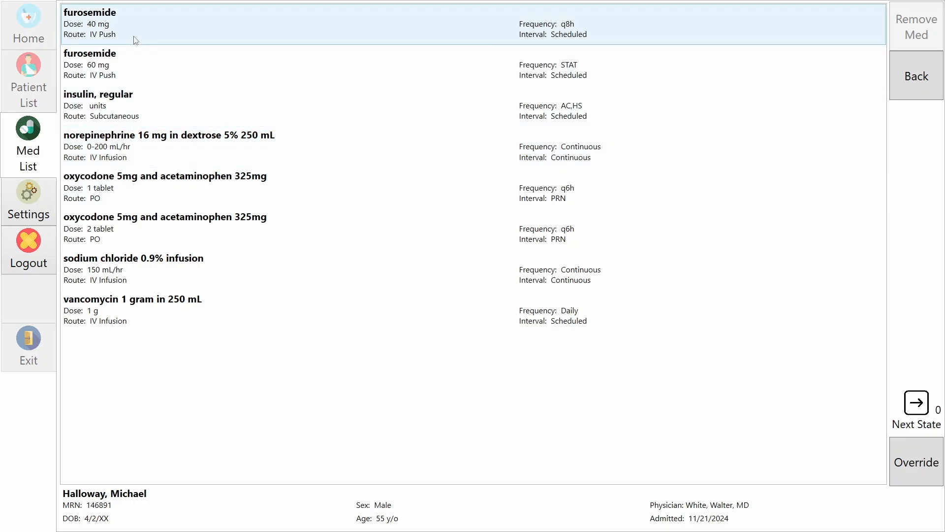
click(134, 37)
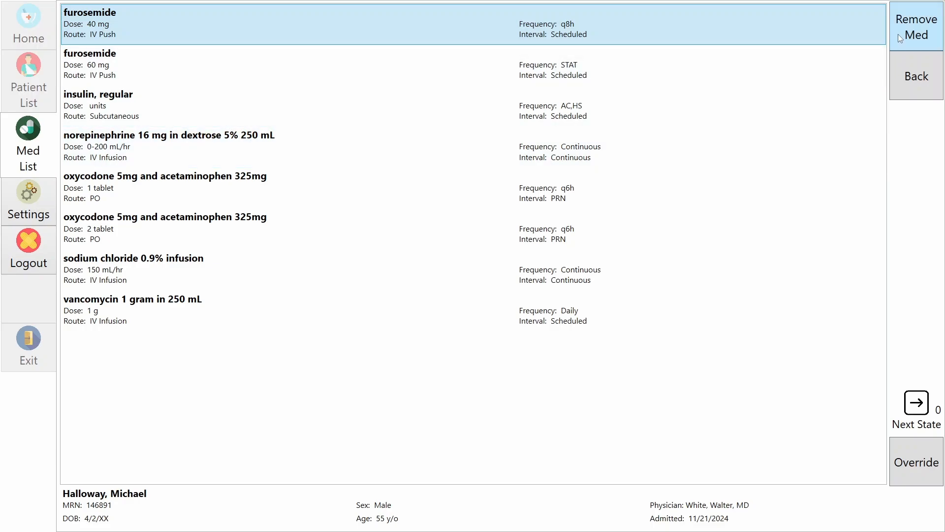
click(899, 38)
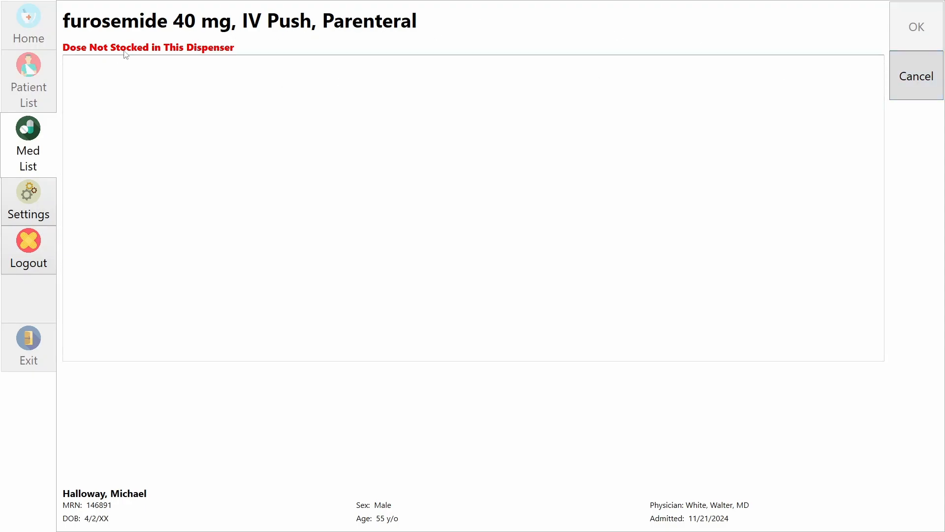
click(908, 79)
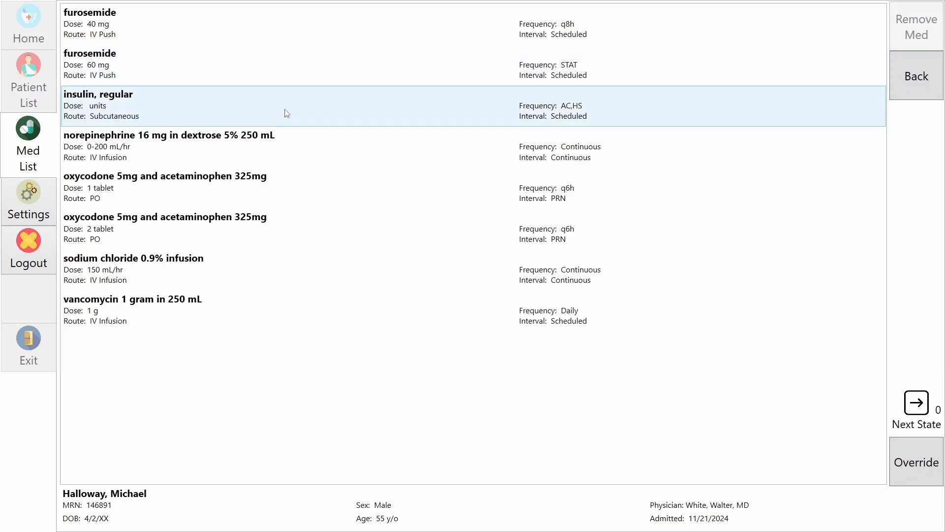
click(269, 178)
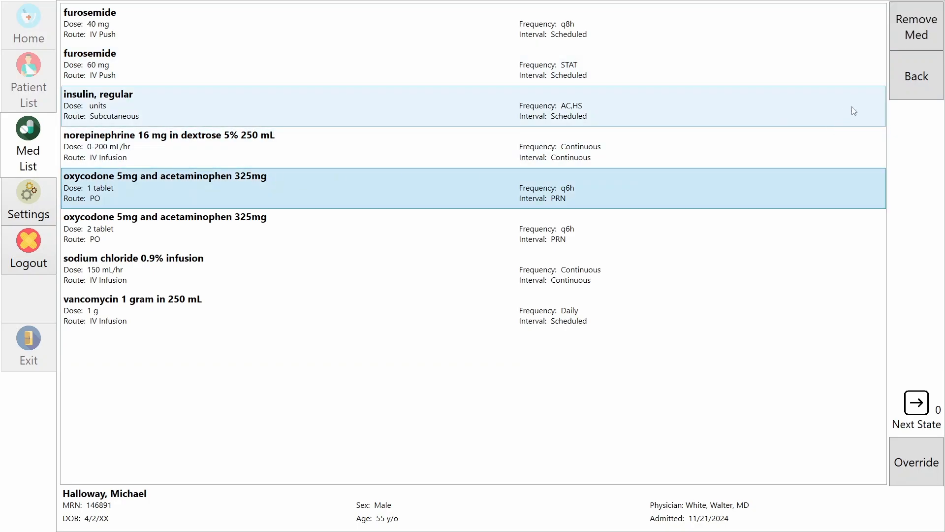
click(914, 37)
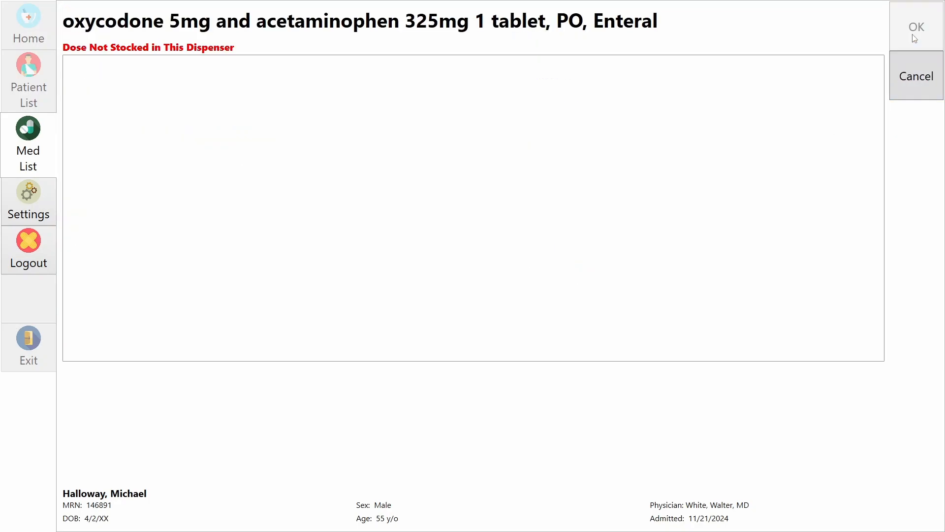
click(913, 77)
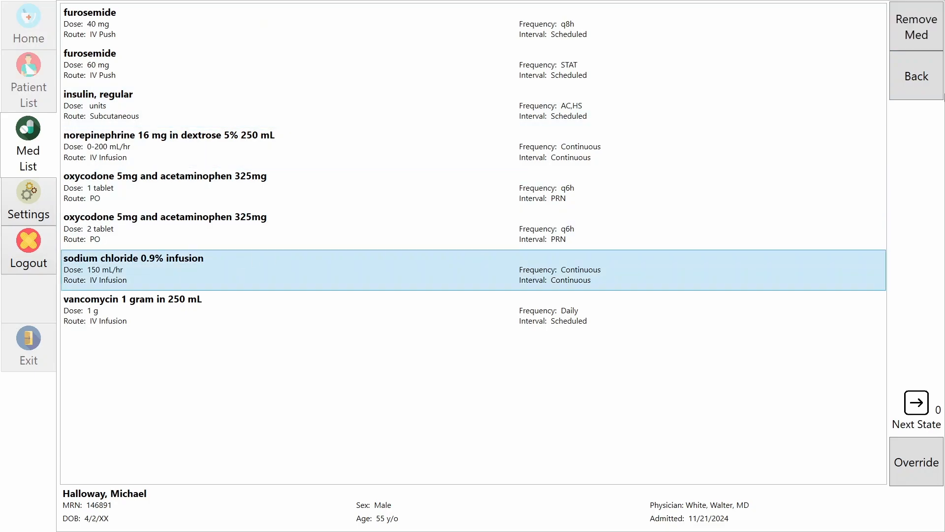
click(918, 40)
click(917, 76)
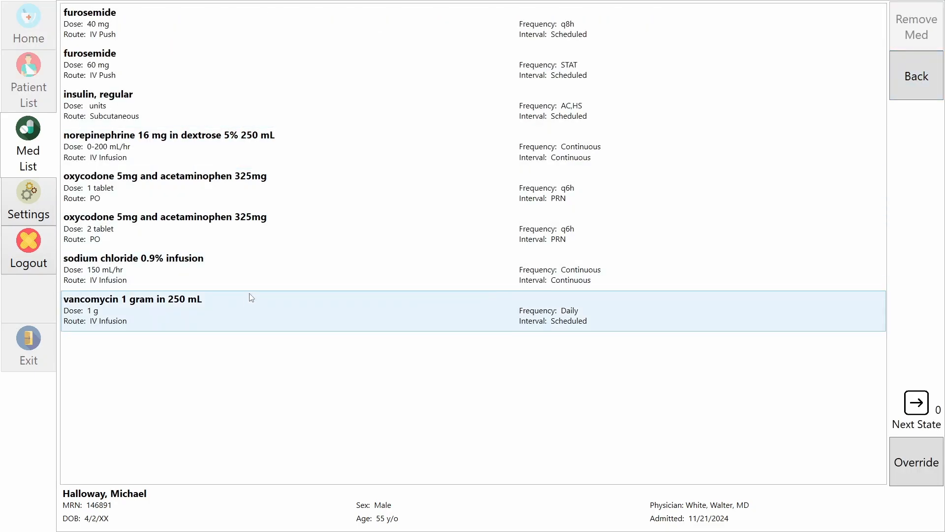
click(251, 303)
Step: Remove one vancomycin 1 g bag from Drawer 4 Bin 10 and confirm the removal
click(927, 45)
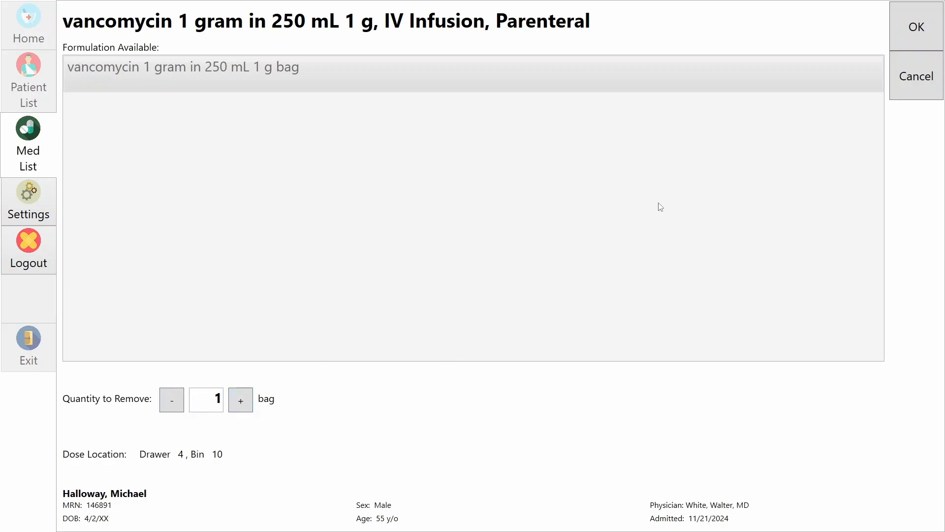
click(903, 39)
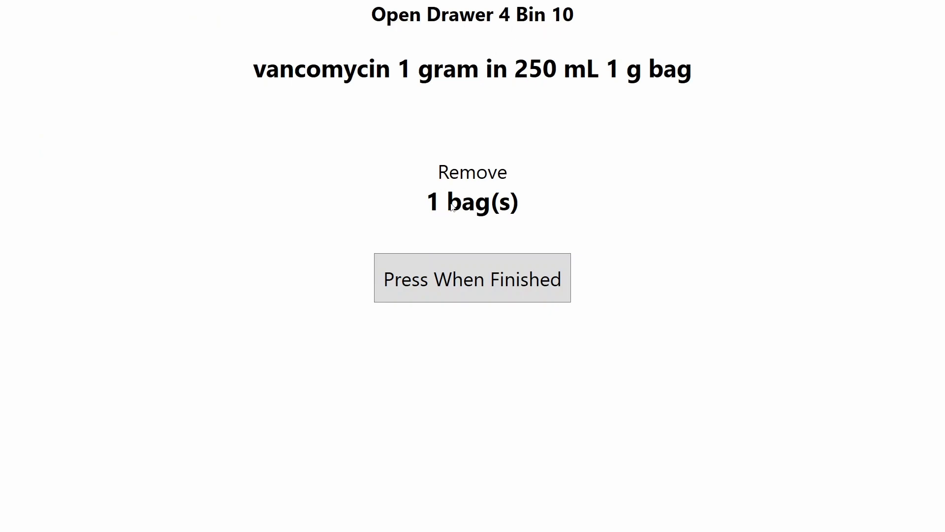
click(465, 291)
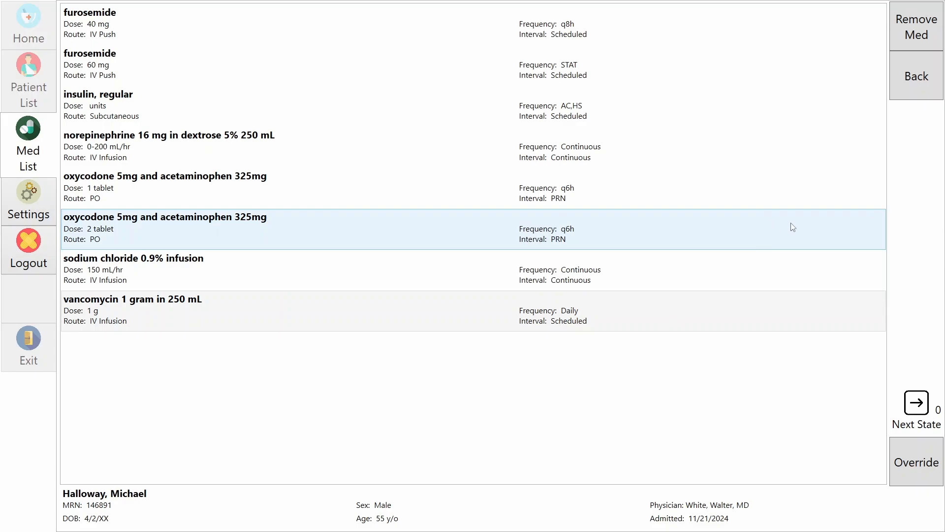
Step: Check override locations for acetaminophen 325/650 mg tablets, oxytocin bag and vancomycin 1 g bag, then cancel
click(924, 463)
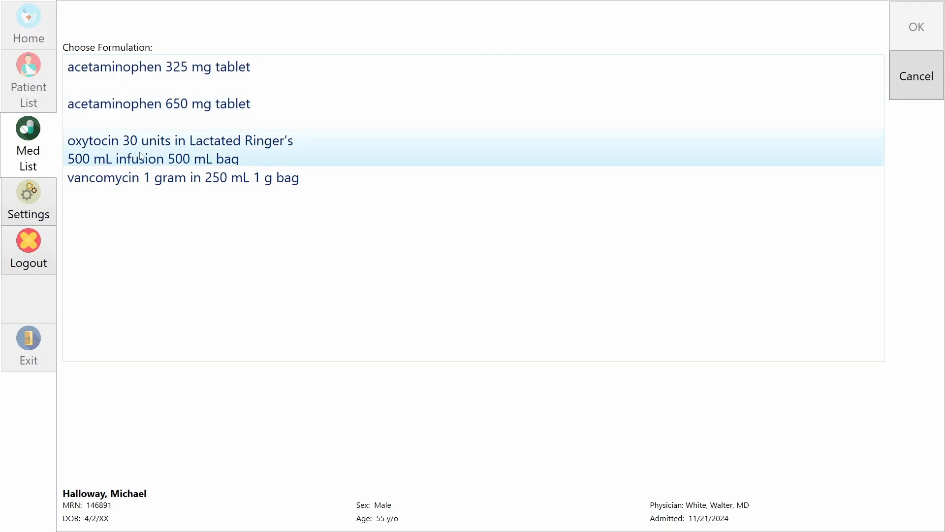
click(220, 79)
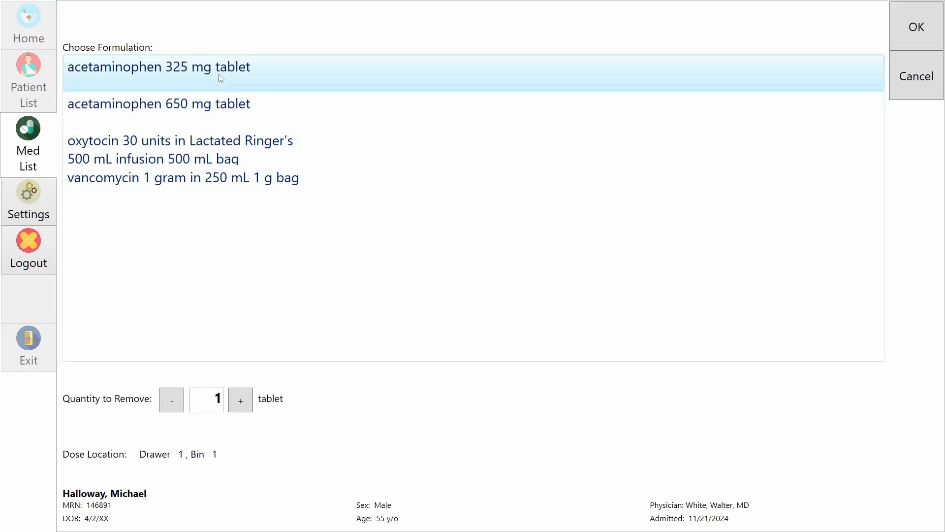
click(233, 114)
click(259, 142)
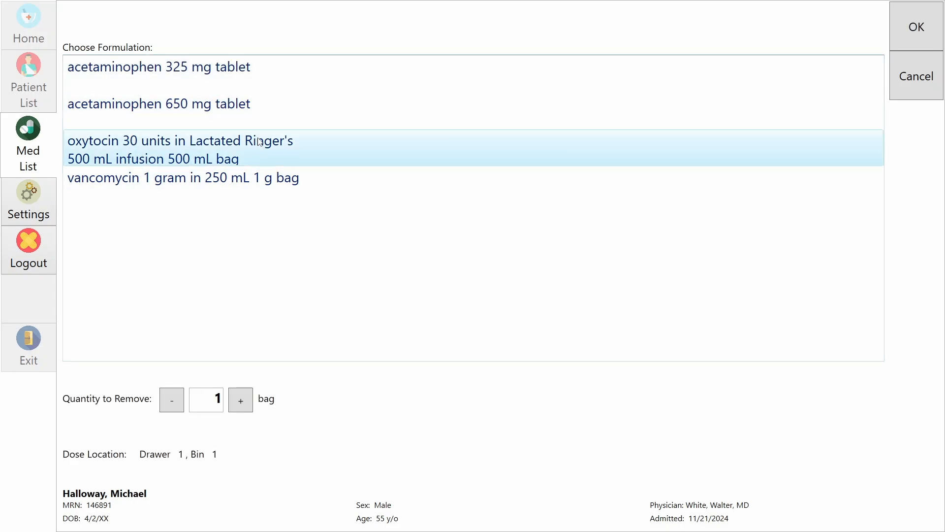
click(280, 175)
click(291, 87)
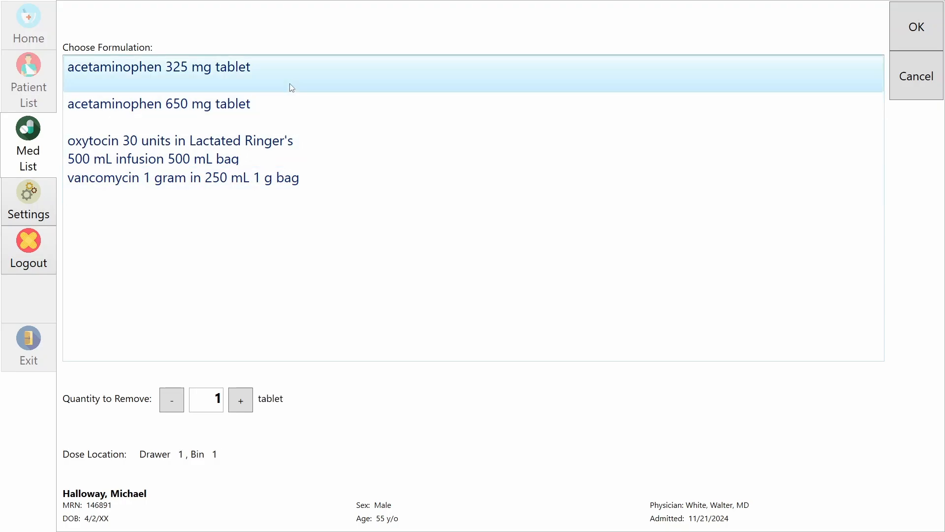
click(928, 78)
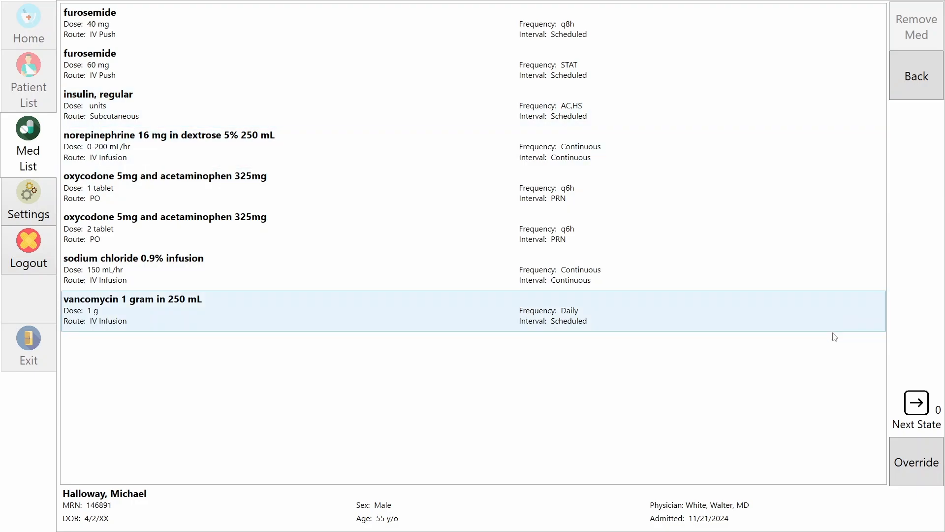
Step: Reopen and cancel the override, then go back to the patient list
click(919, 461)
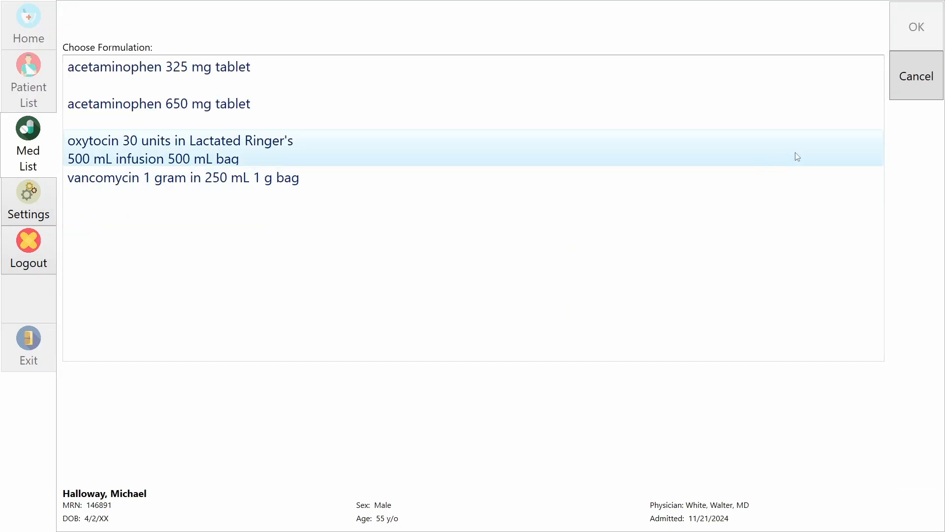
click(894, 95)
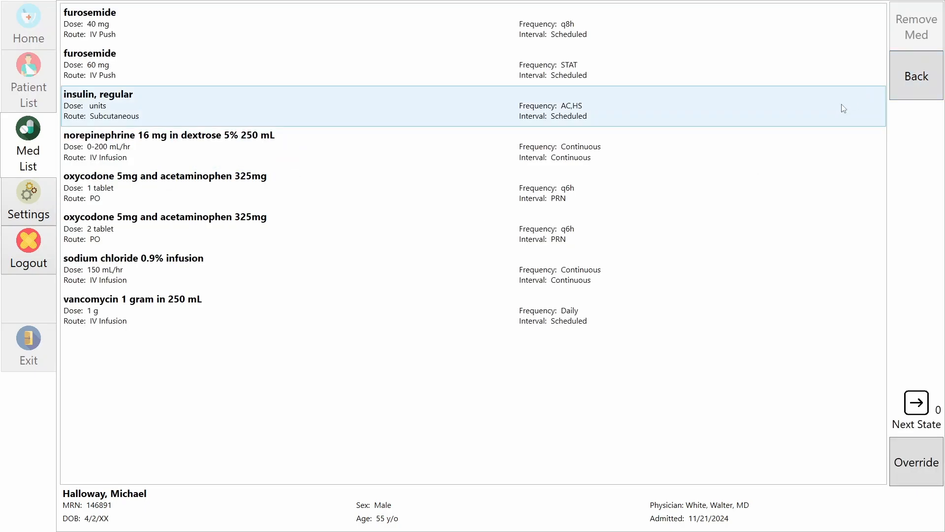
click(903, 88)
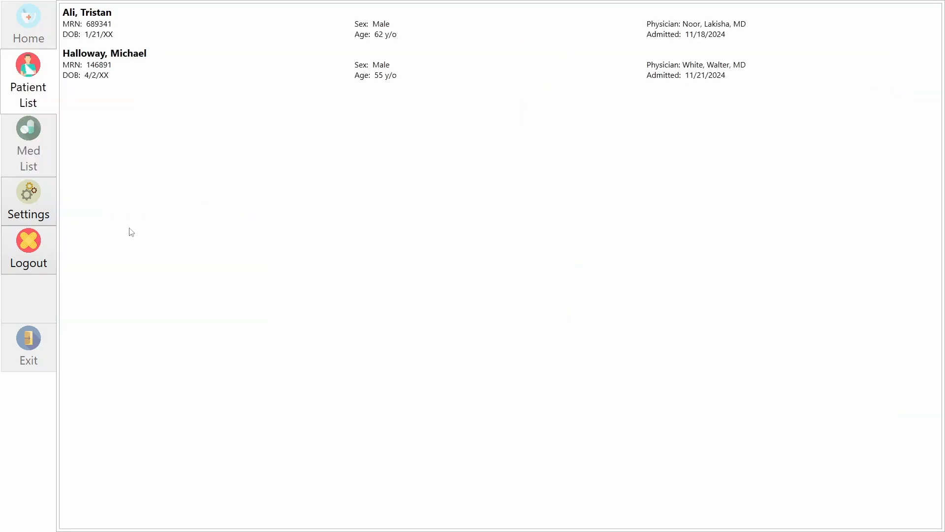
Step: Log out, briefly sign back in with a fingerprint, and log out to the login screen
click(33, 249)
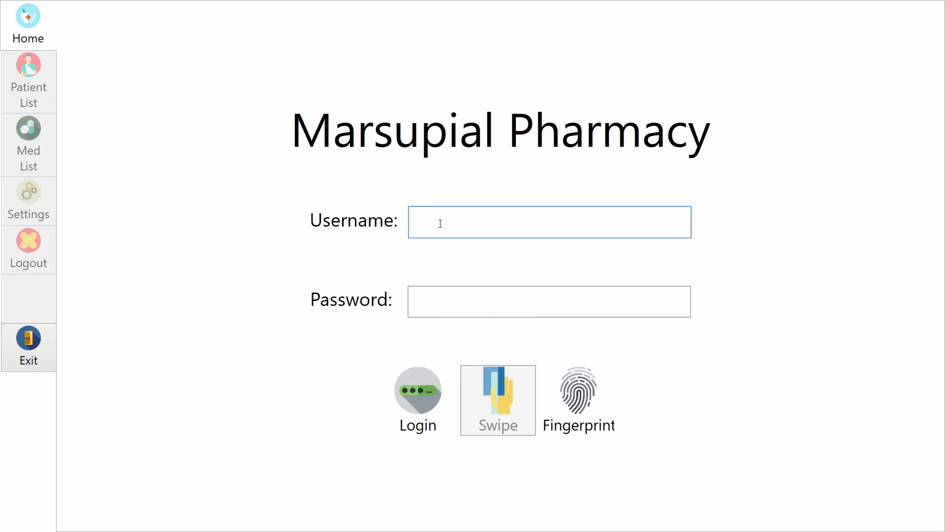
text(Admin)
key(BackSpace)
key(BackSpace)
key(BackSpace)
key(BackSpace)
key(BackSpace)
click(576, 405)
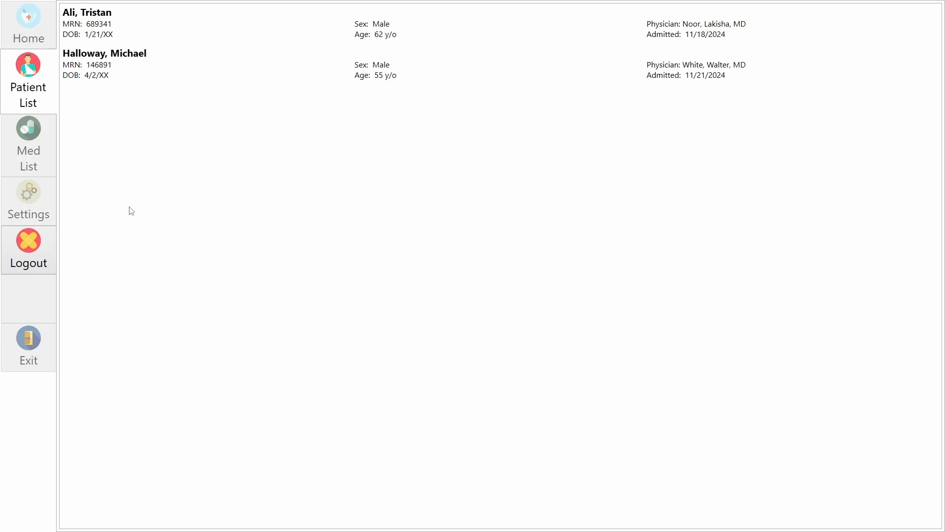
click(51, 257)
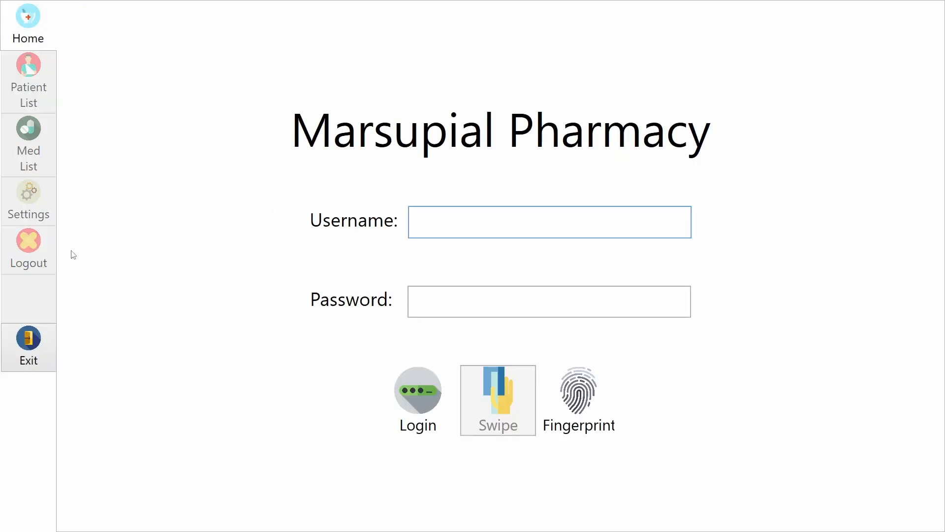
Step: Sign in as Student with the account password, reach the patient list, and log out
click(439, 224)
text(Student)
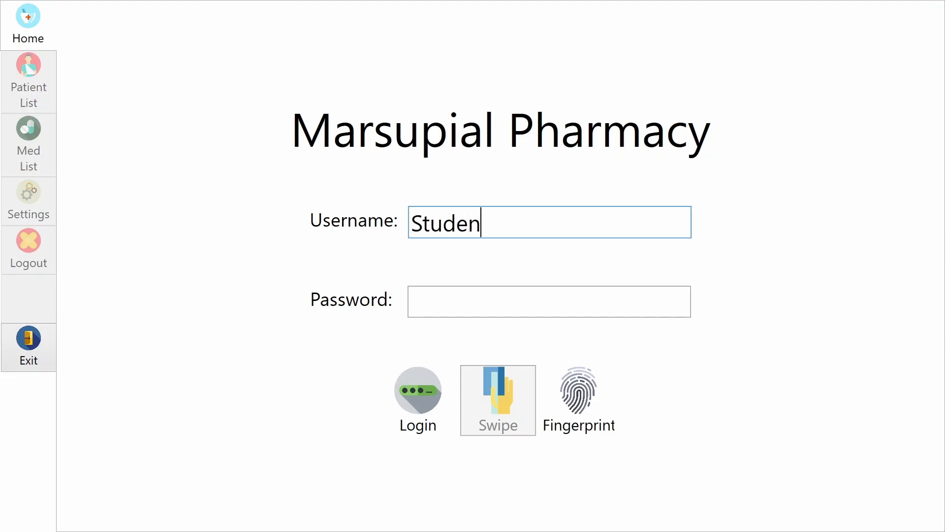
key(Tab)
text(12345)
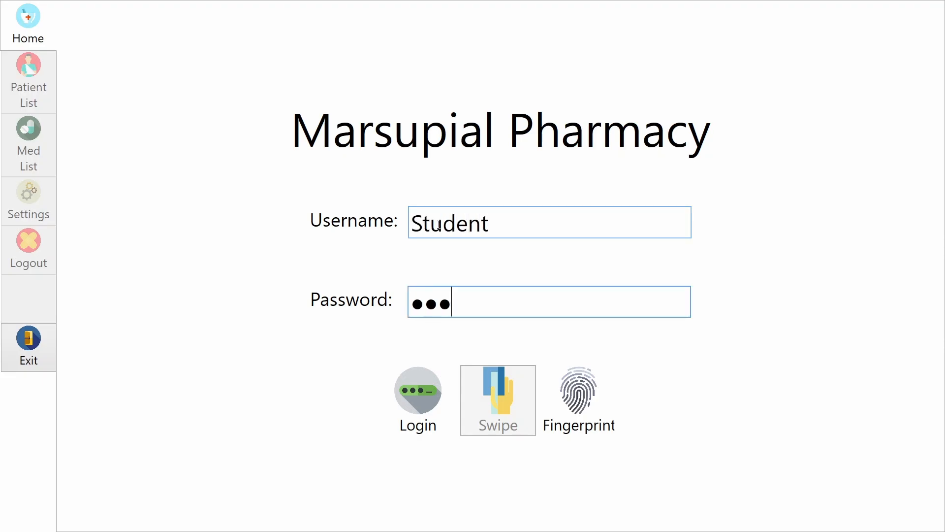
key(Return)
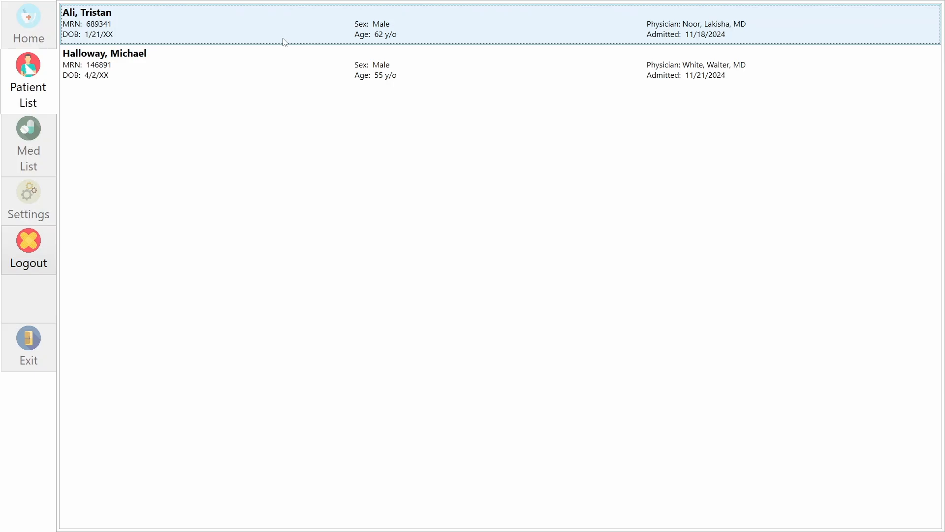
click(36, 238)
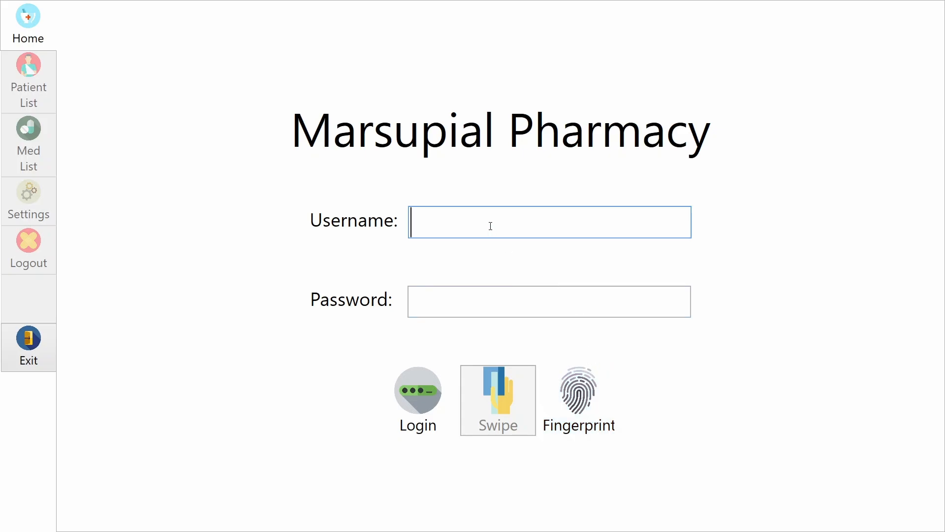
Step: Sign in as Student again, log out, and exit the program, confirming Yes
text(Student)
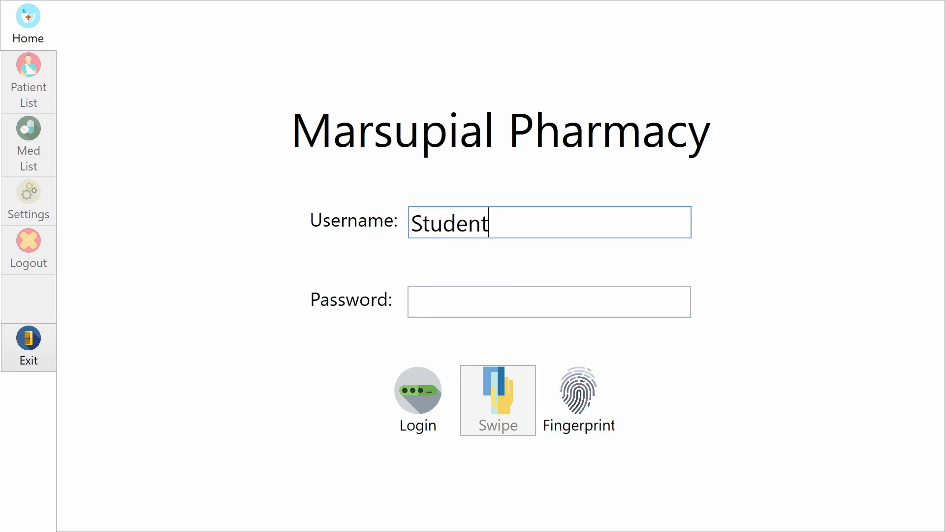
key(Tab)
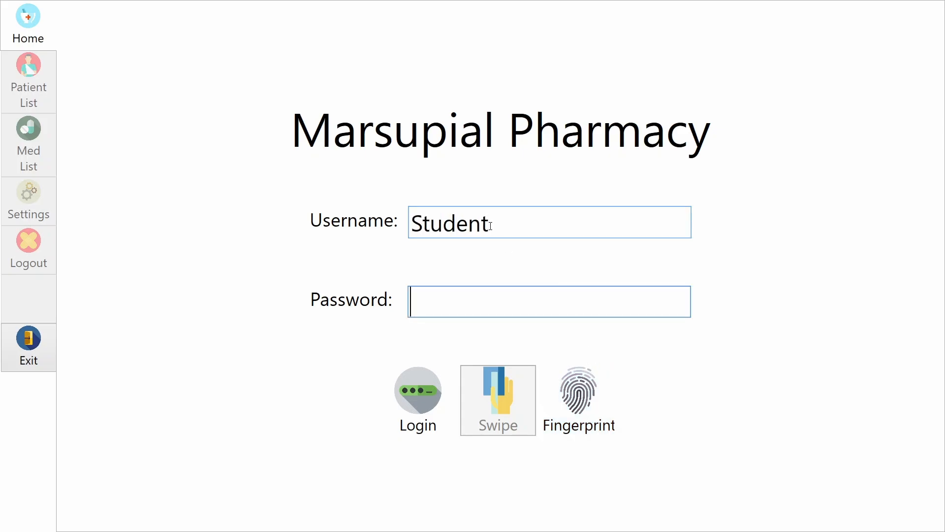
text(passw)
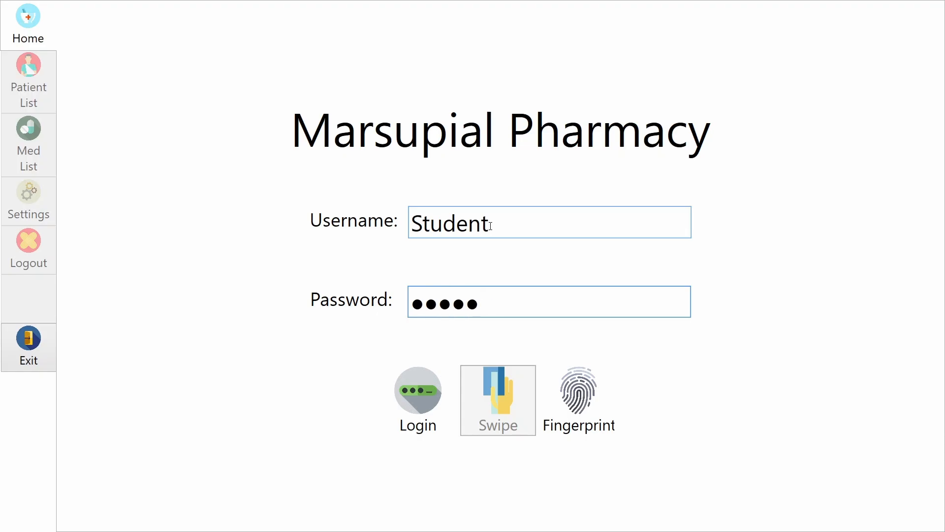
key(Return)
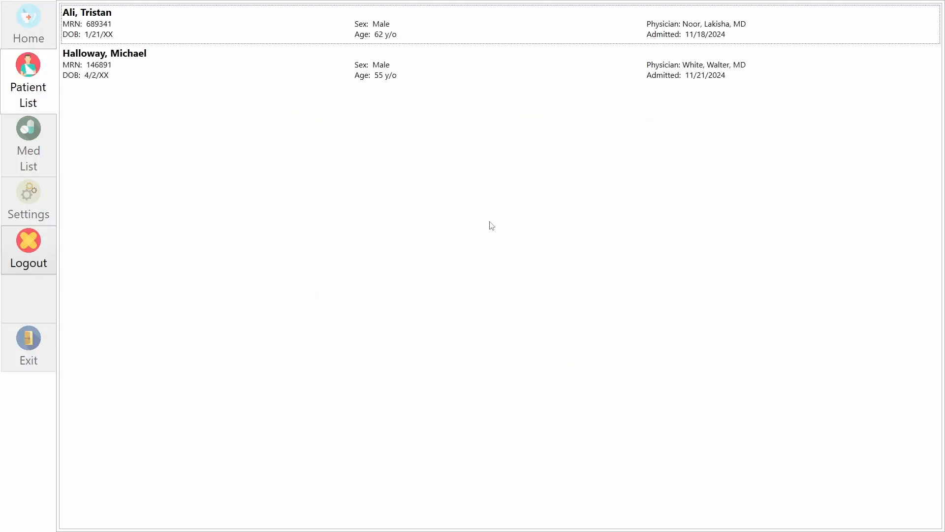
click(44, 255)
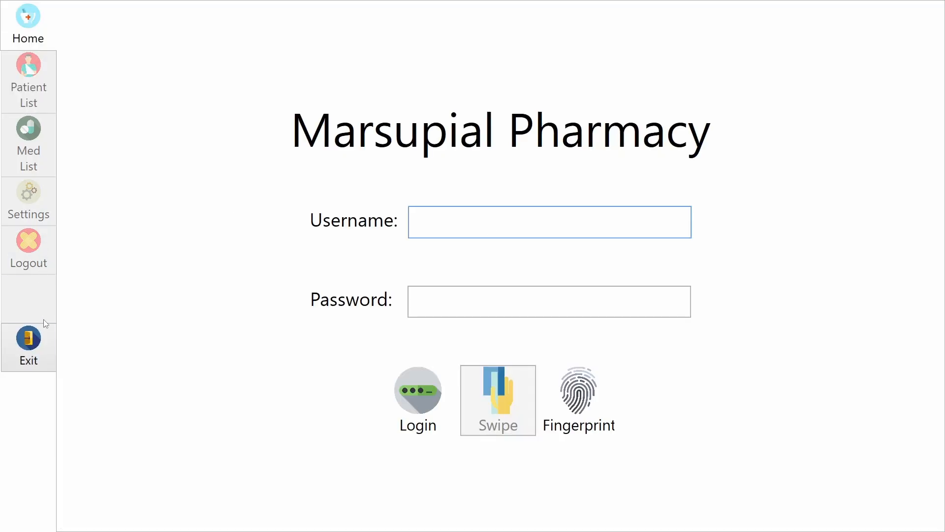
click(35, 340)
click(472, 301)
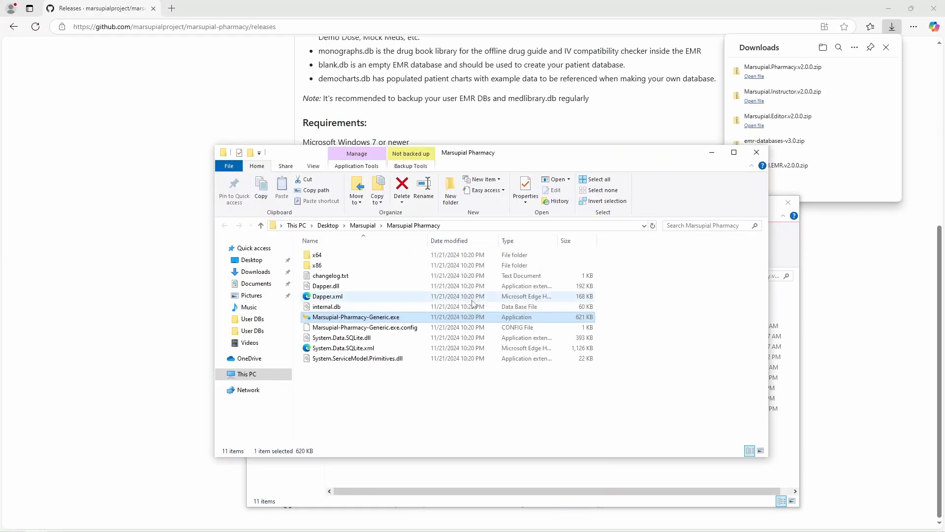
Step: Close the Marsupial.Pharmacy.v2.0.0.zip contents window and bring the GitHub releases page forward
click(500, 389)
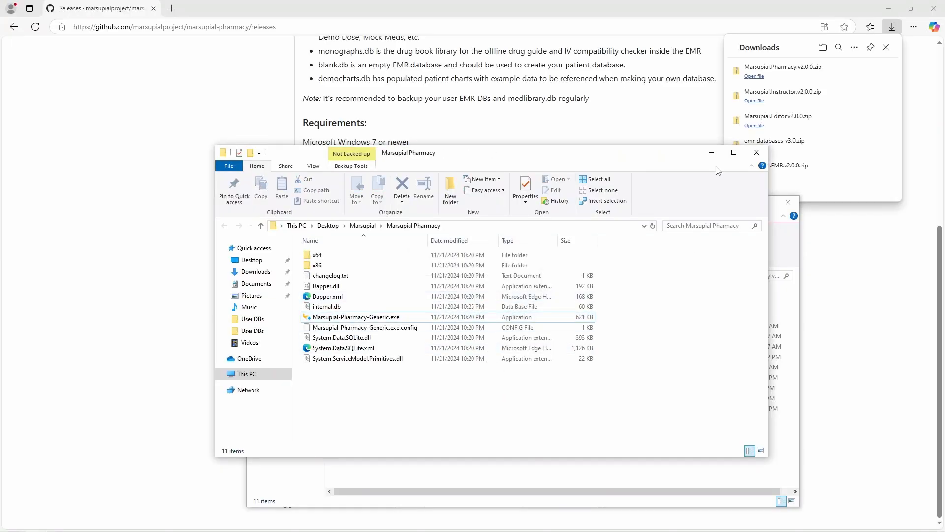
click(787, 241)
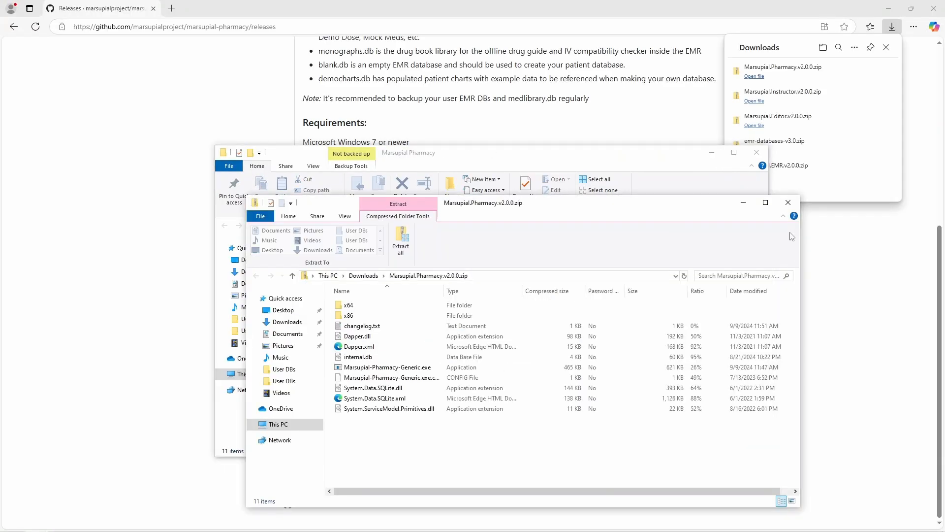
click(788, 201)
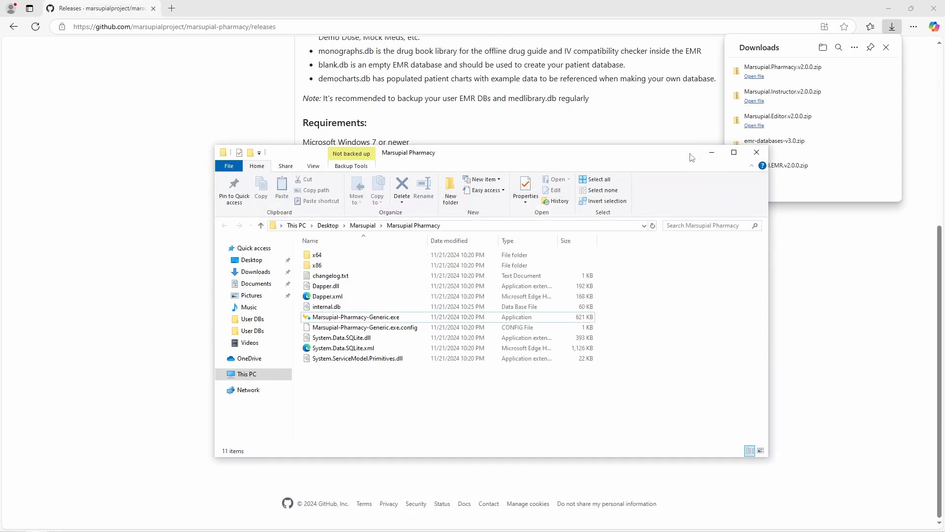
drag(687, 155, 652, 149)
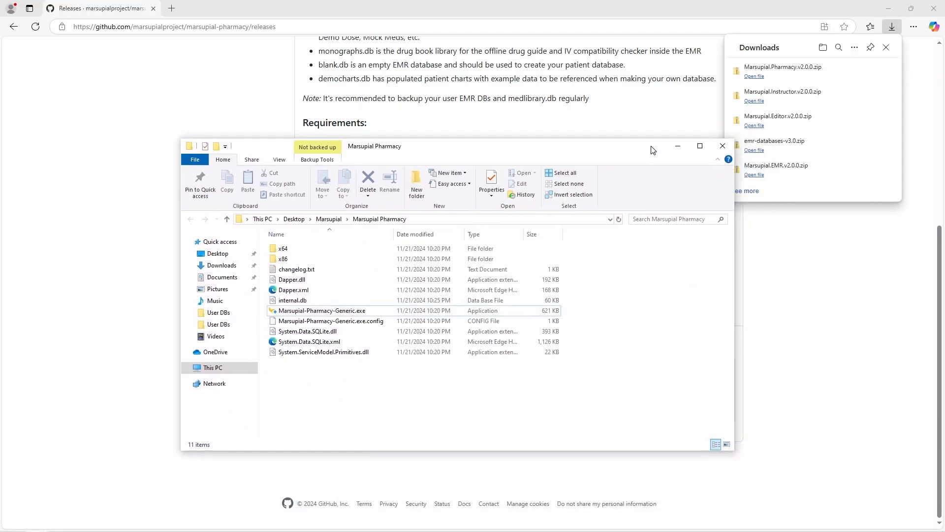
click(601, 106)
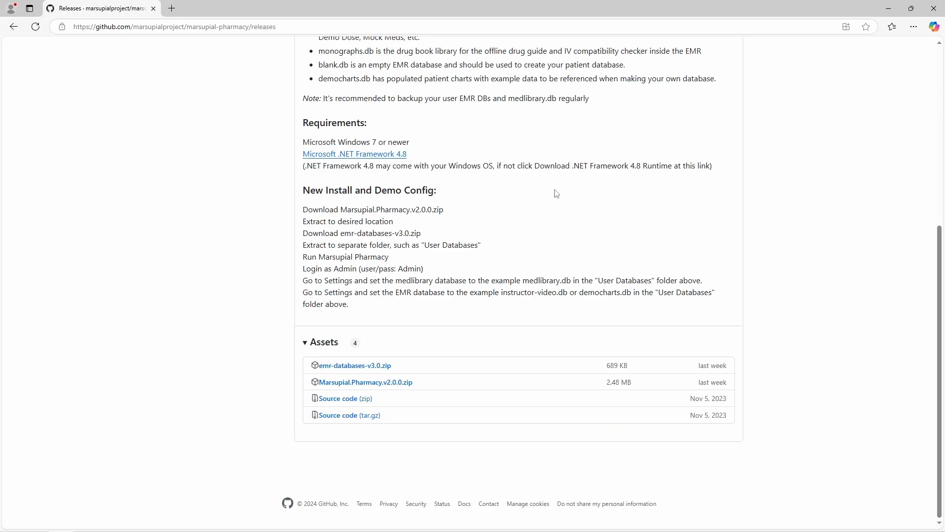
Step: Go through the owner's profile to the marsupial-emr repository and scroll its README
scroll(558, 195, up, 1)
scroll(558, 194, up, 5)
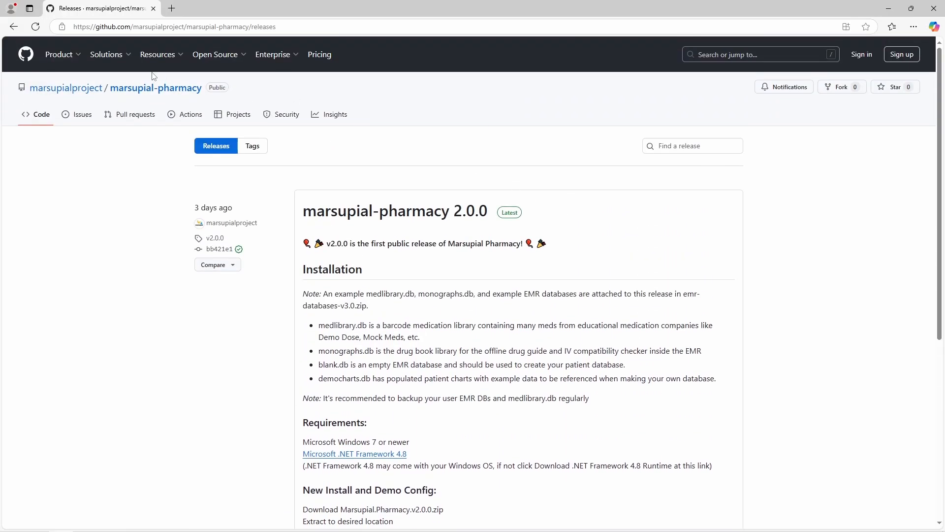
mouse_move(97, 92)
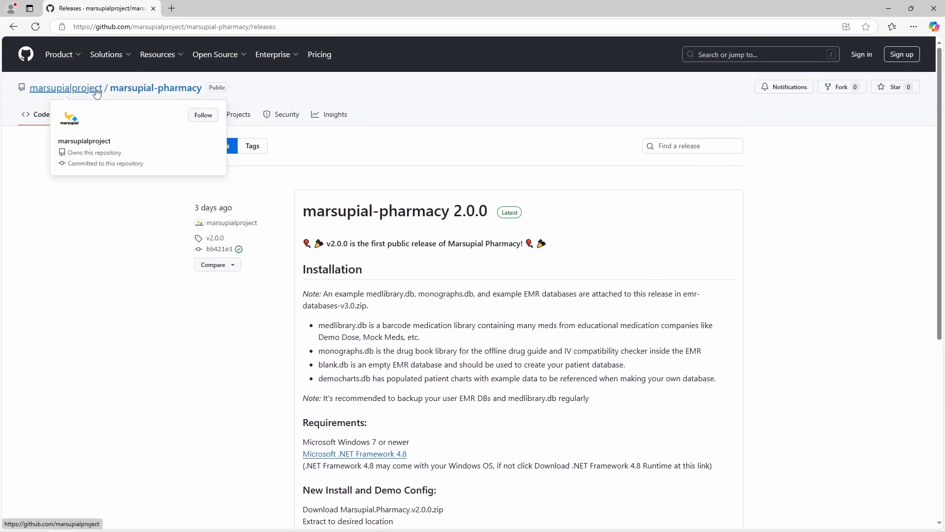
click(96, 91)
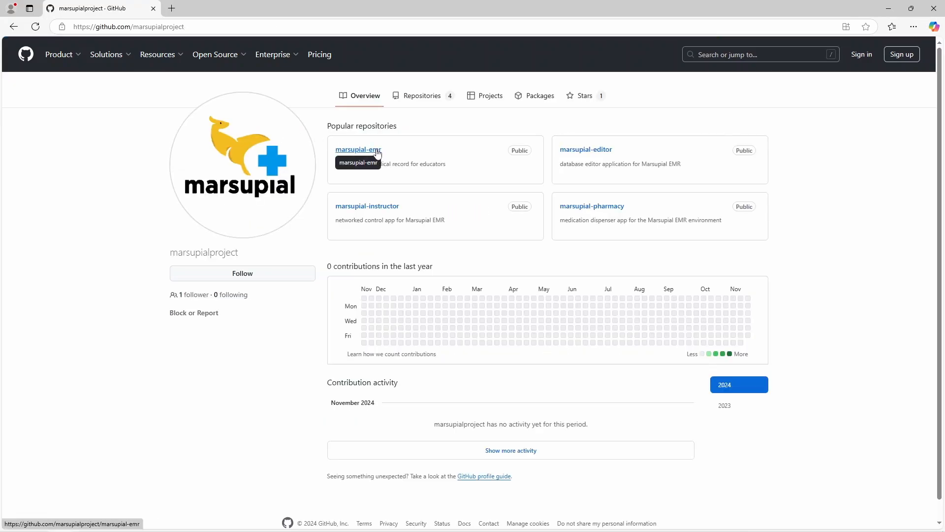
click(379, 151)
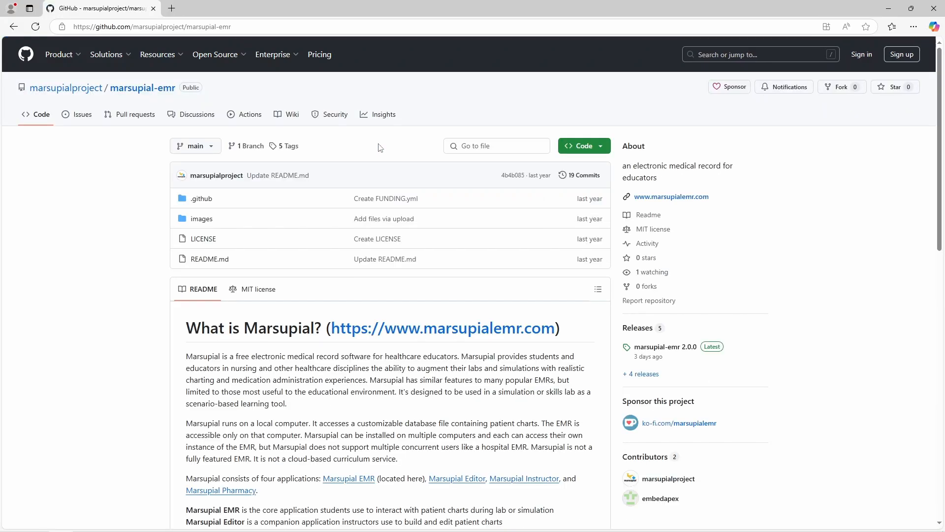
scroll(422, 223, down, 6)
scroll(422, 222, down, 5)
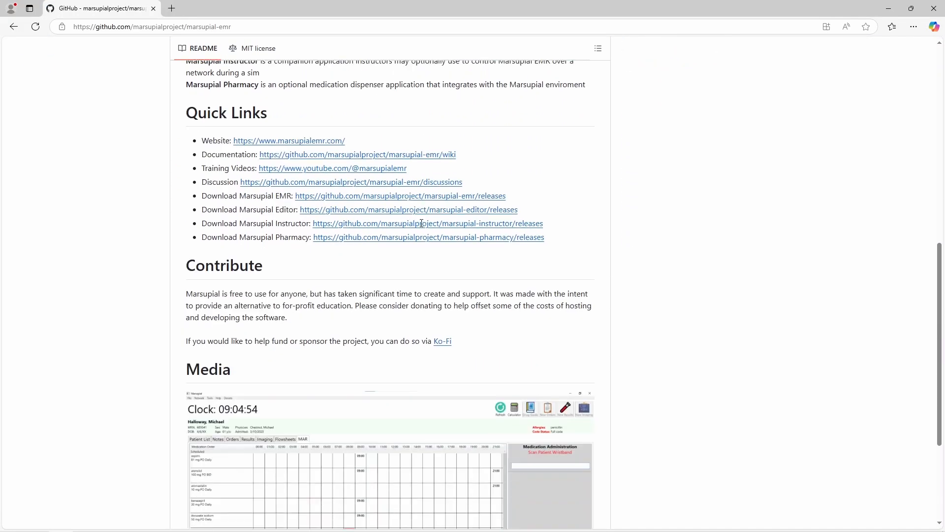
scroll(443, 226, up, 11)
scroll(485, 231, down, 4)
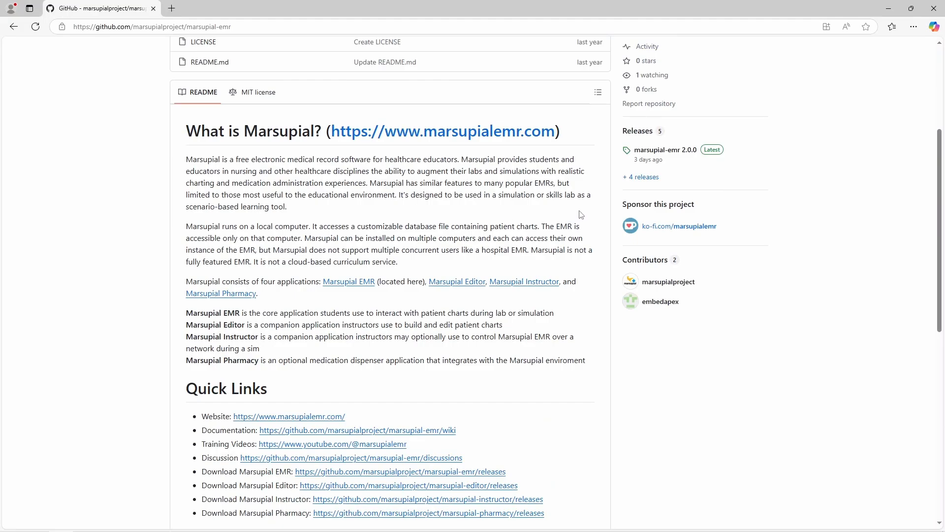
click(662, 151)
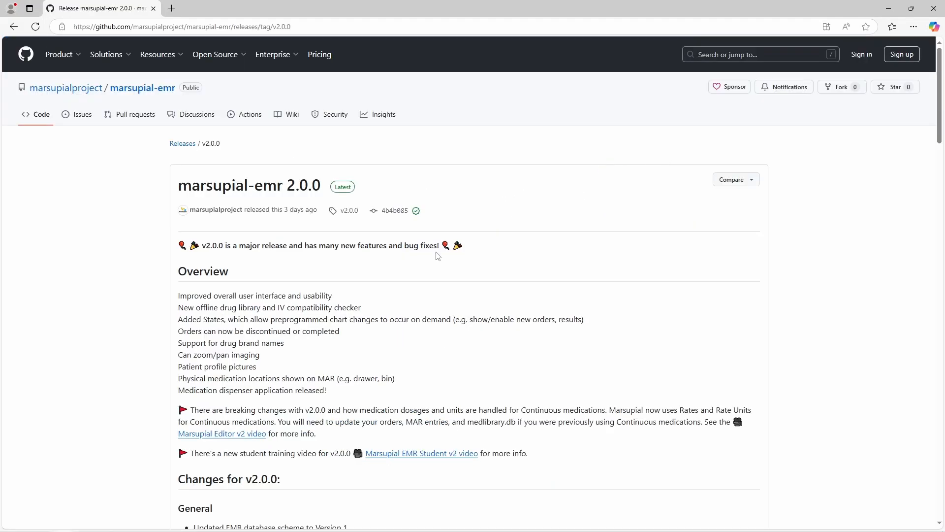
scroll(436, 257, down, 20)
scroll(436, 257, down, 15)
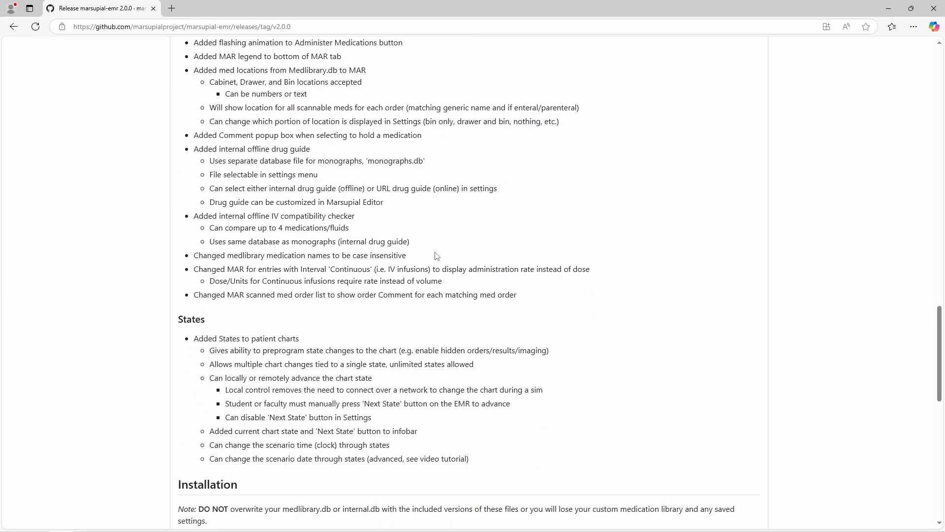
scroll(436, 256, down, 1)
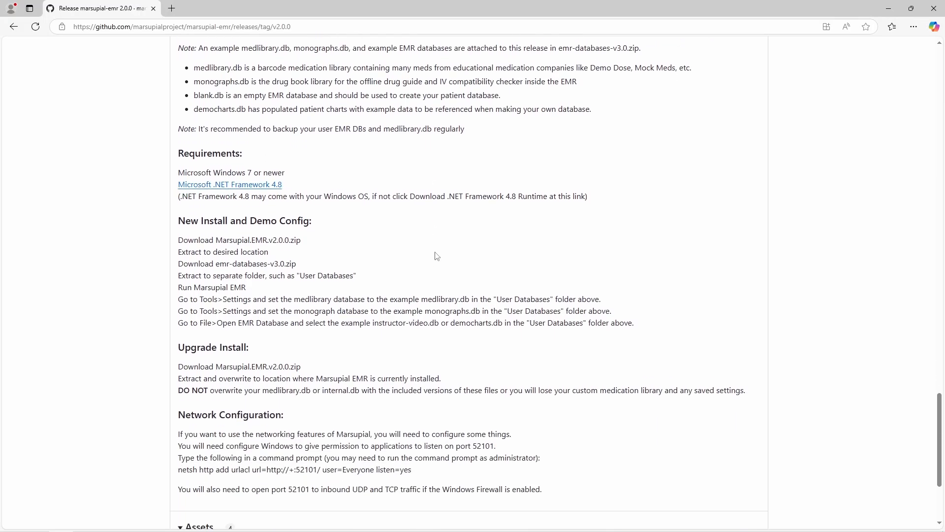
scroll(436, 256, down, 3)
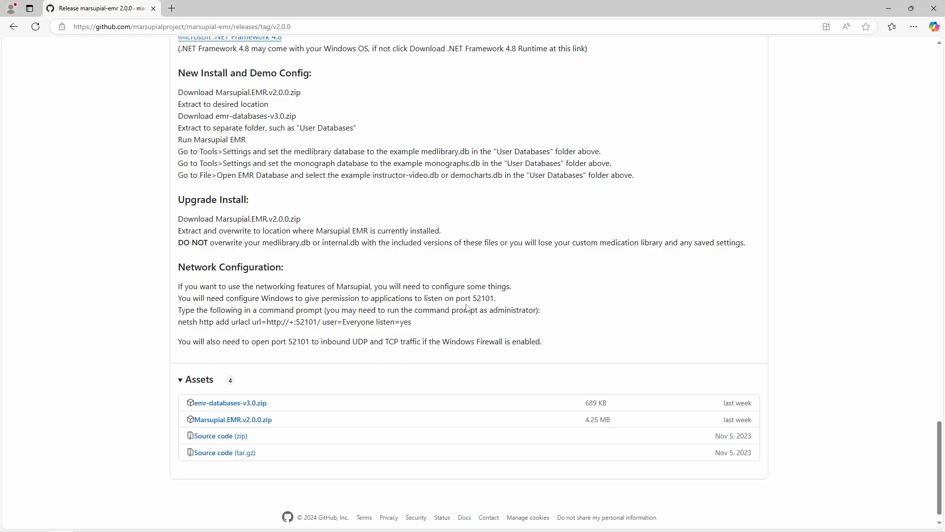
double_click(481, 299)
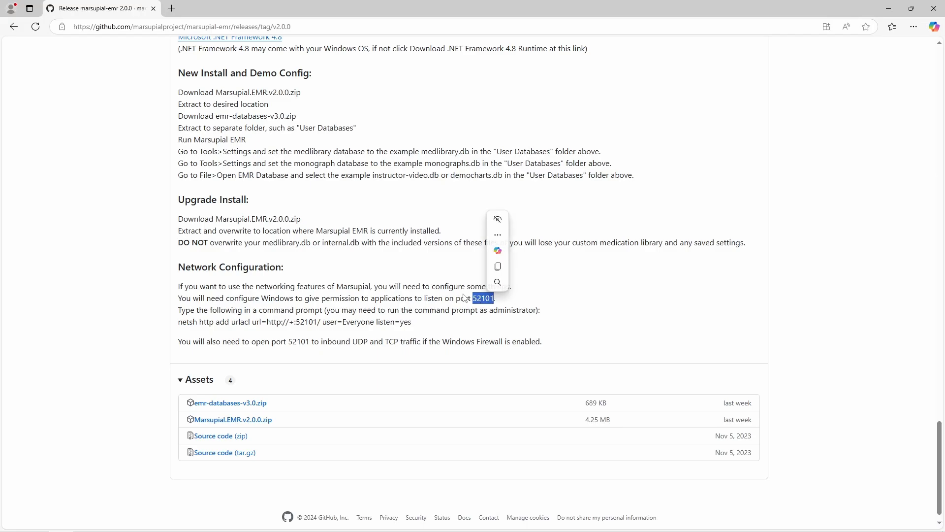
click(464, 298)
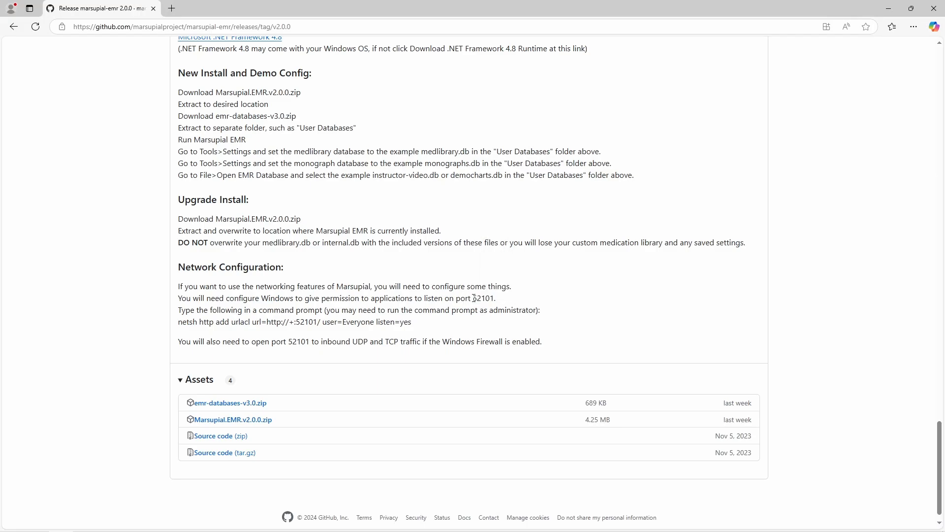
double_click(477, 298)
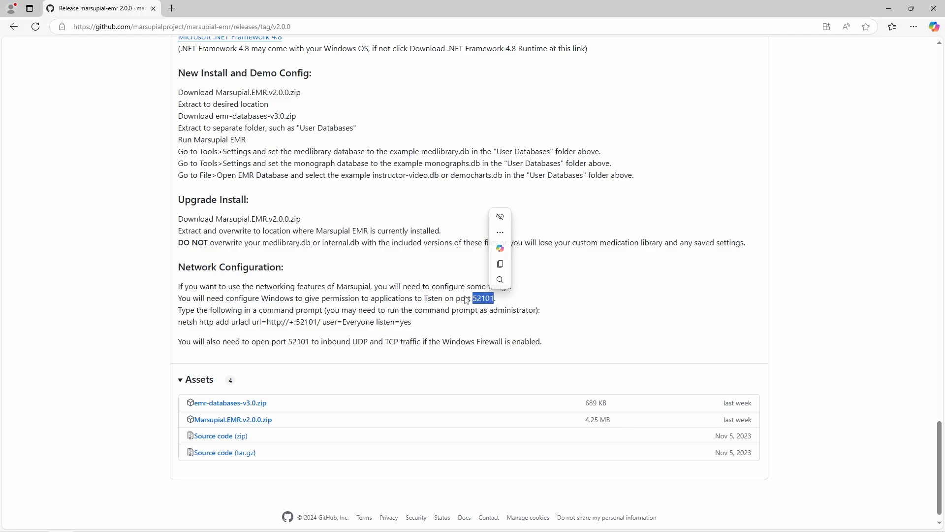
click(466, 299)
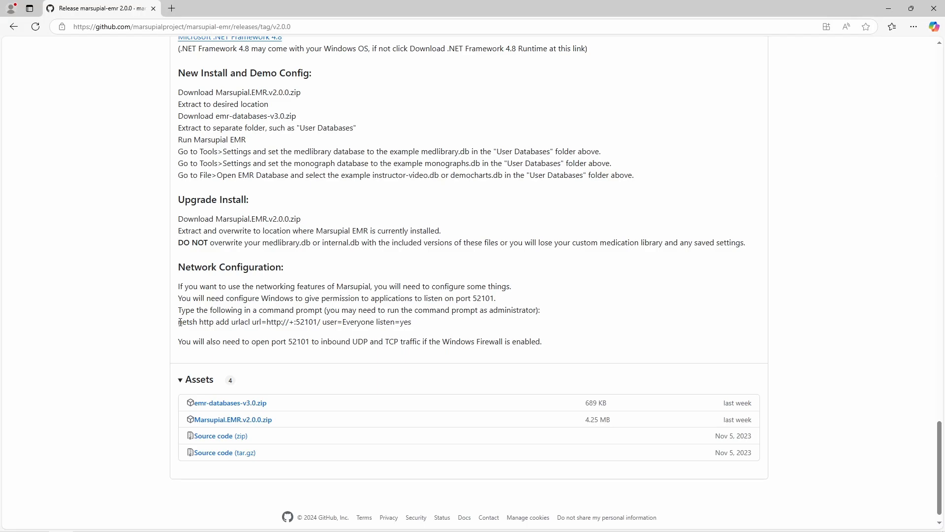
drag(179, 321, 412, 322)
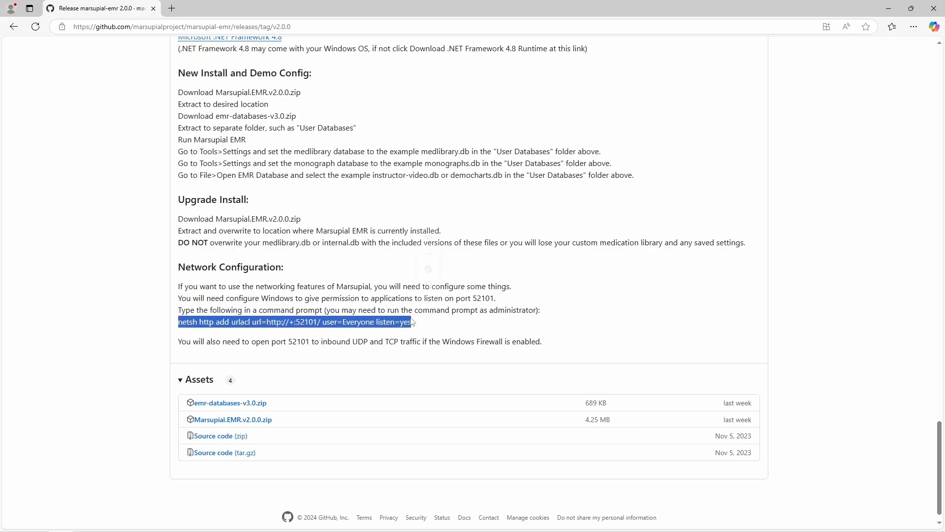
click(419, 325)
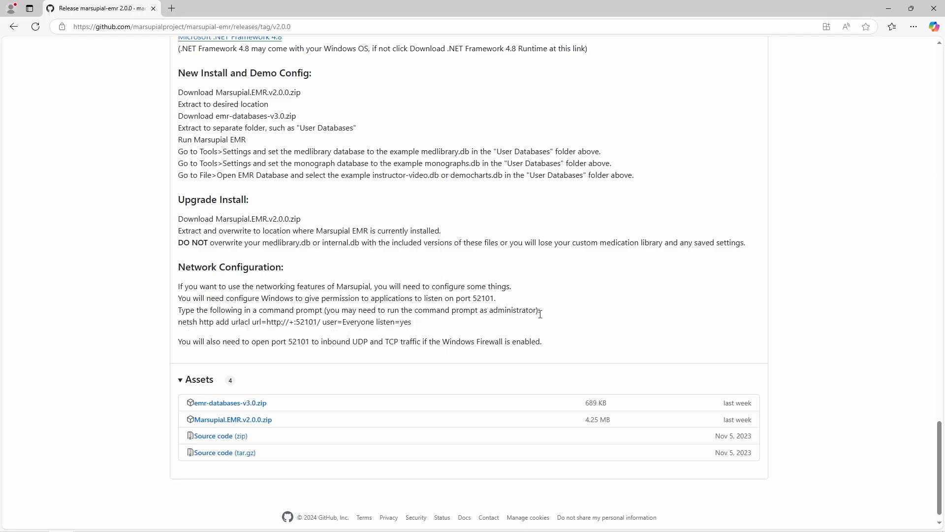
drag(540, 311, 528, 310)
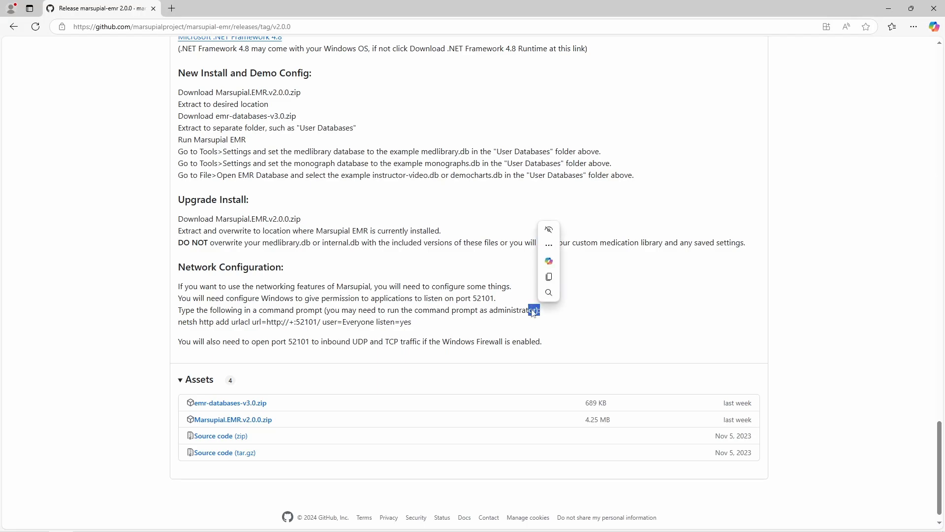
click(539, 308)
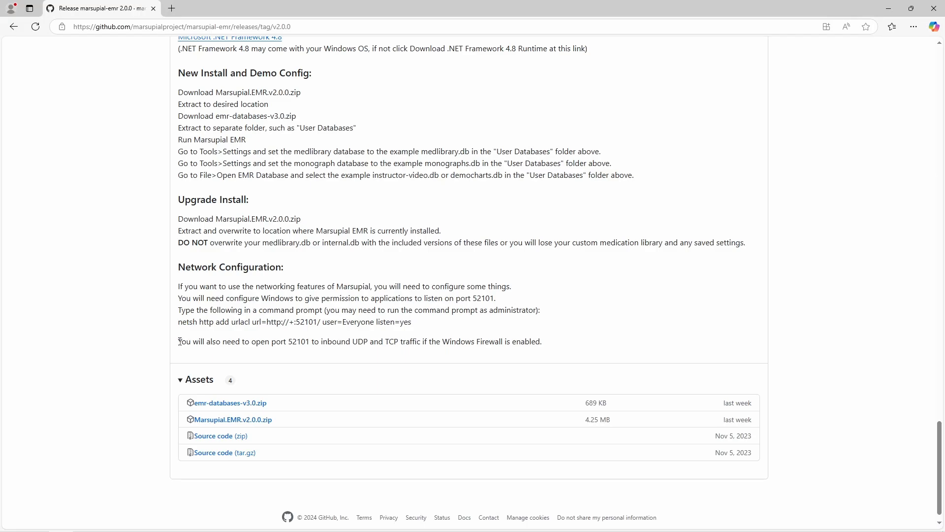
drag(178, 322, 411, 322)
click(416, 324)
Step: Jump from the v2.0.0 release notes to the marsupial-emr main page and scroll its README
scroll(383, 316, up, 20)
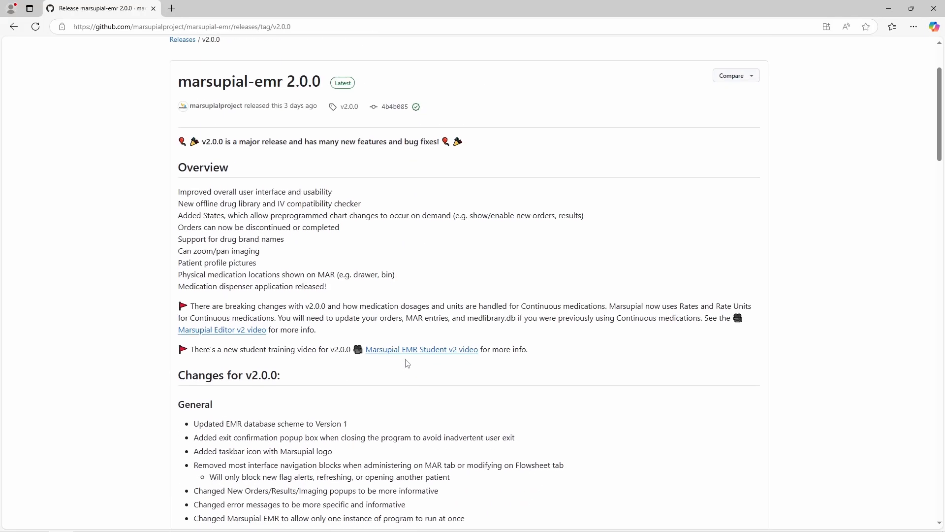
scroll(407, 363, up, 3)
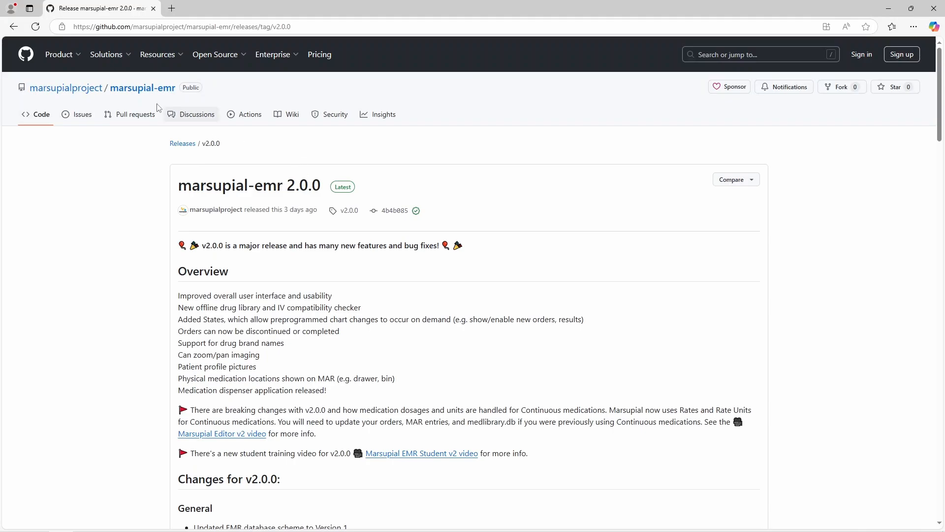
click(131, 89)
scroll(439, 363, down, 5)
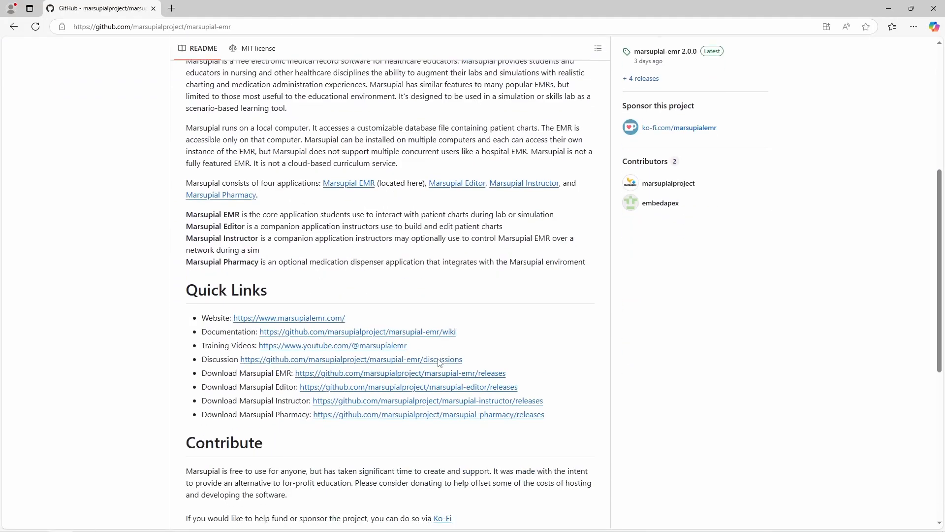
scroll(440, 363, down, 4)
scroll(439, 362, up, 2)
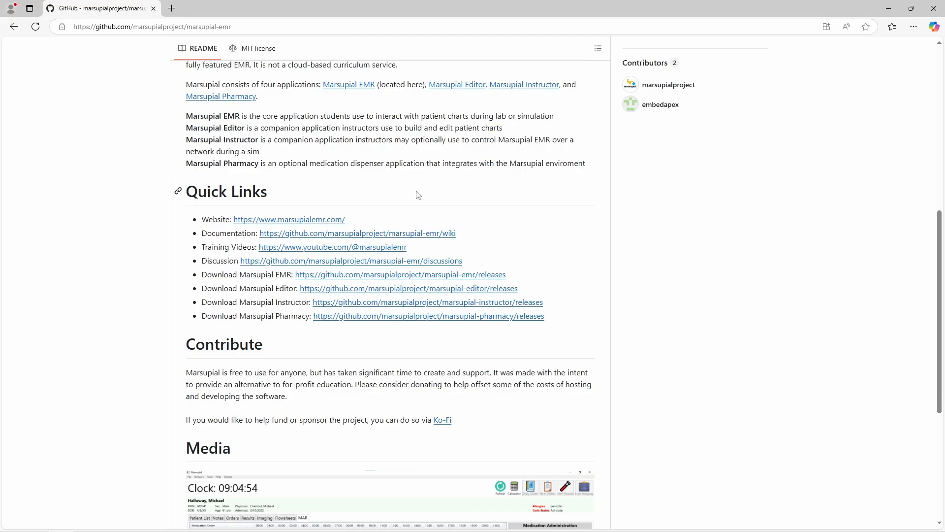
scroll(391, 203, up, 8)
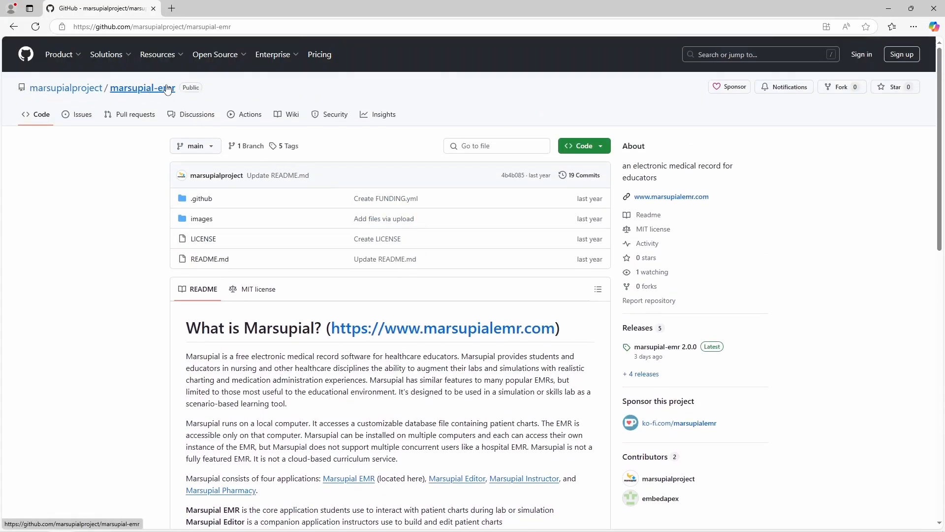
Step: Scroll through the marsupial-emr Discussions list, then open the wiki Home page
click(201, 115)
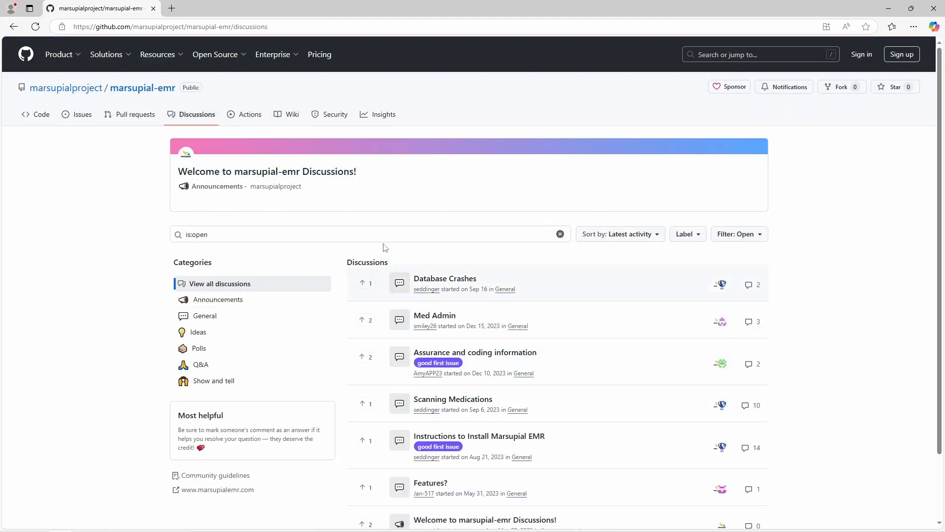
scroll(566, 329, down, 2)
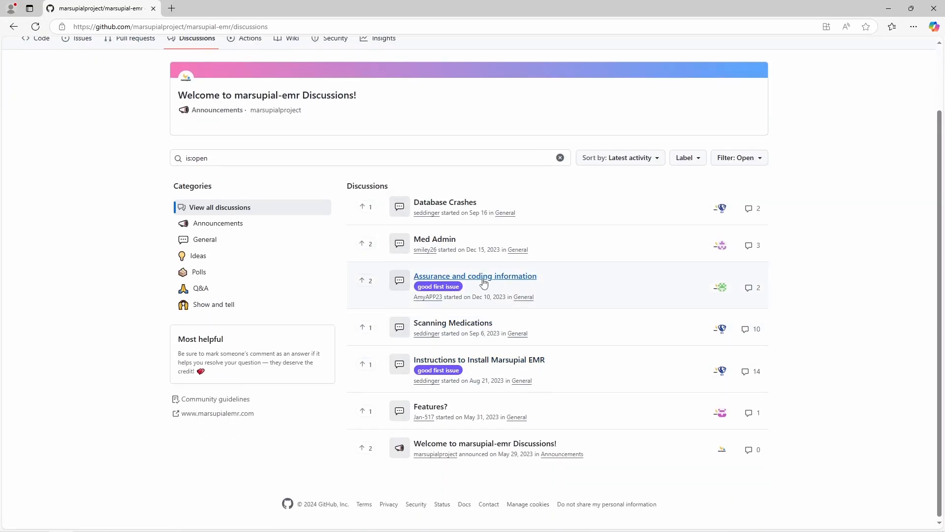
scroll(484, 282, up, 1)
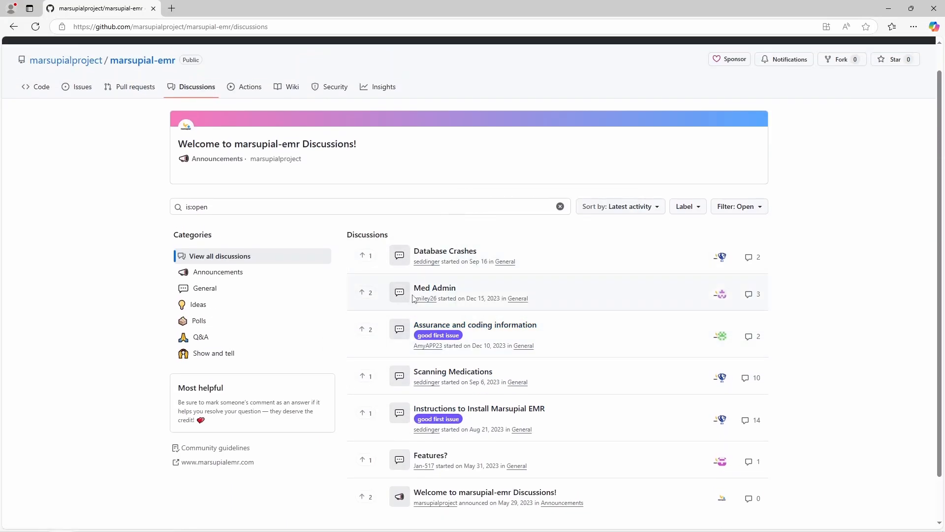
scroll(559, 232, up, 1)
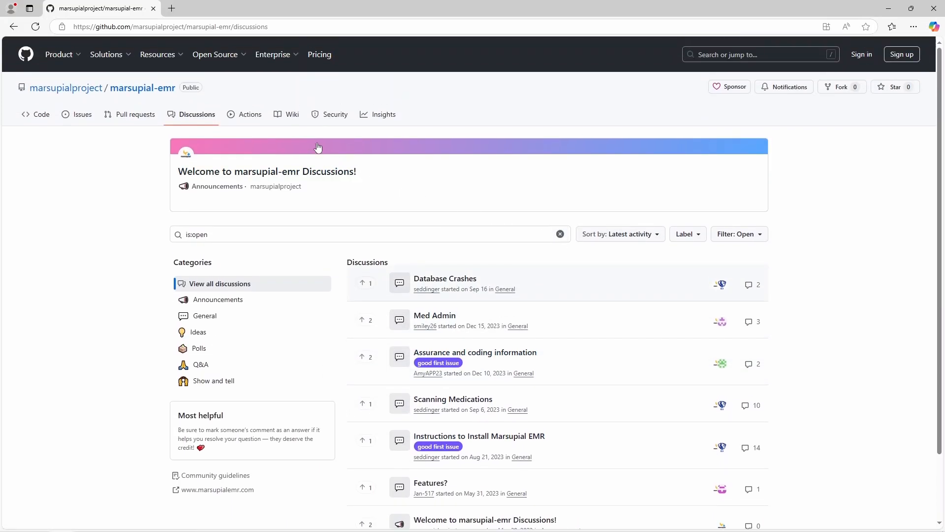
click(291, 119)
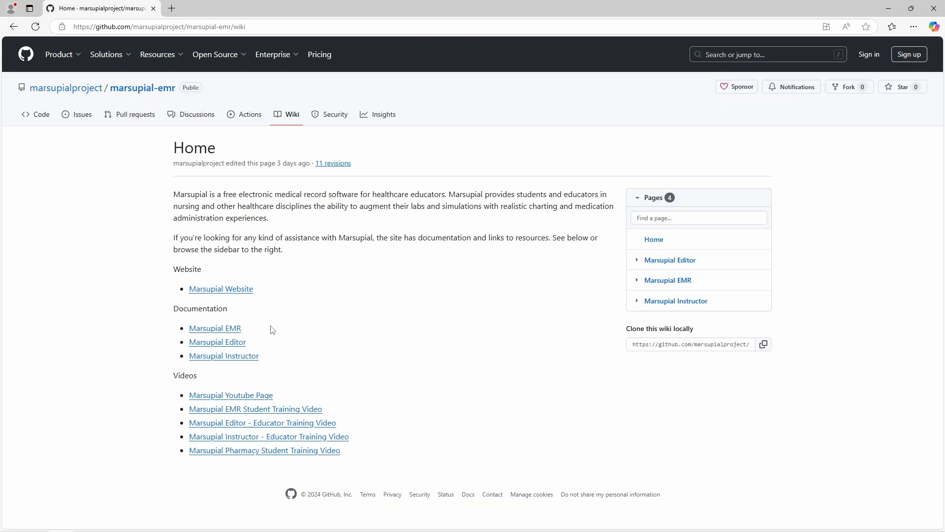
Step: Open the Marsupial EMR wiki page and look through its installation and networking sections
click(226, 334)
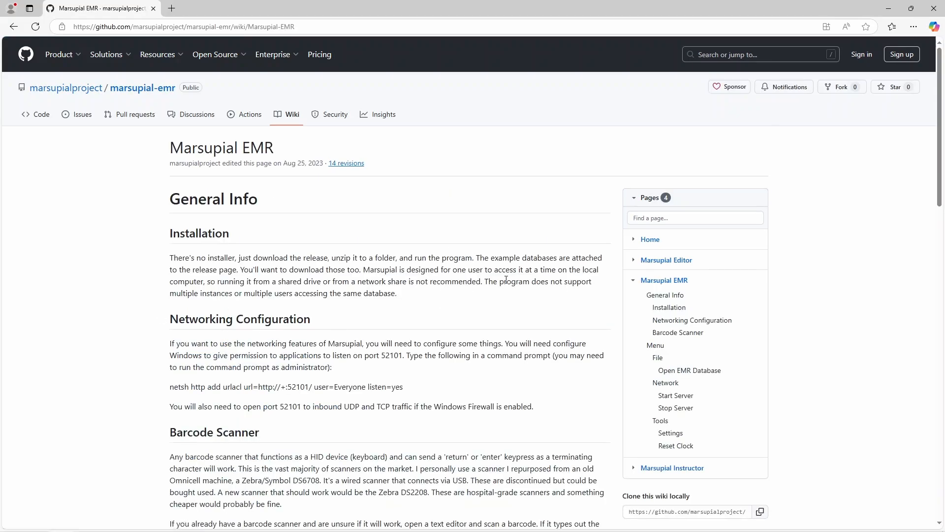
scroll(508, 293, down, 14)
scroll(508, 293, up, 7)
scroll(507, 292, up, 7)
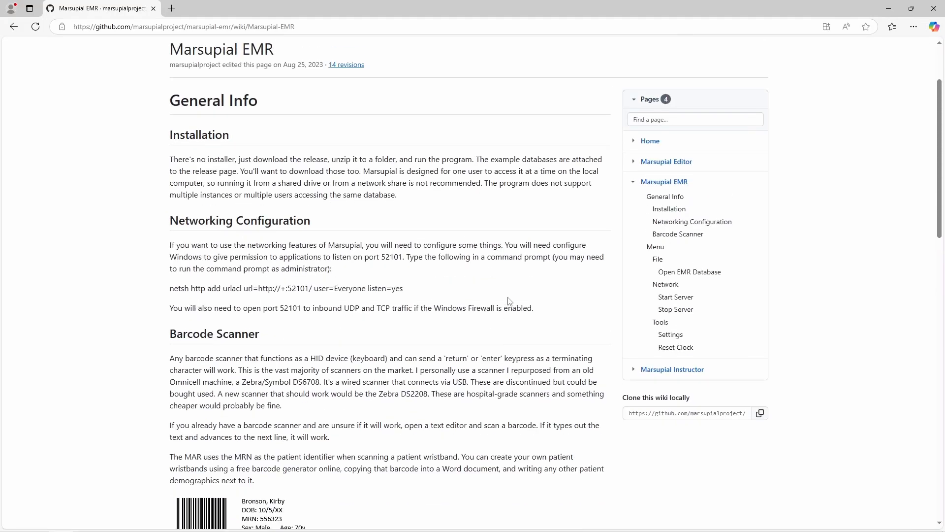
scroll(285, 260, down, 2)
scroll(303, 235, down, 1)
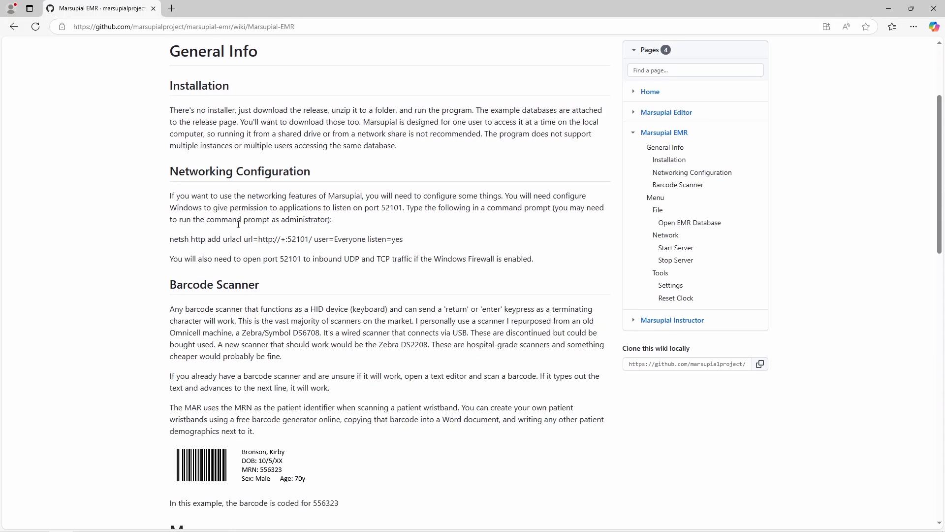
scroll(239, 224, down, 2)
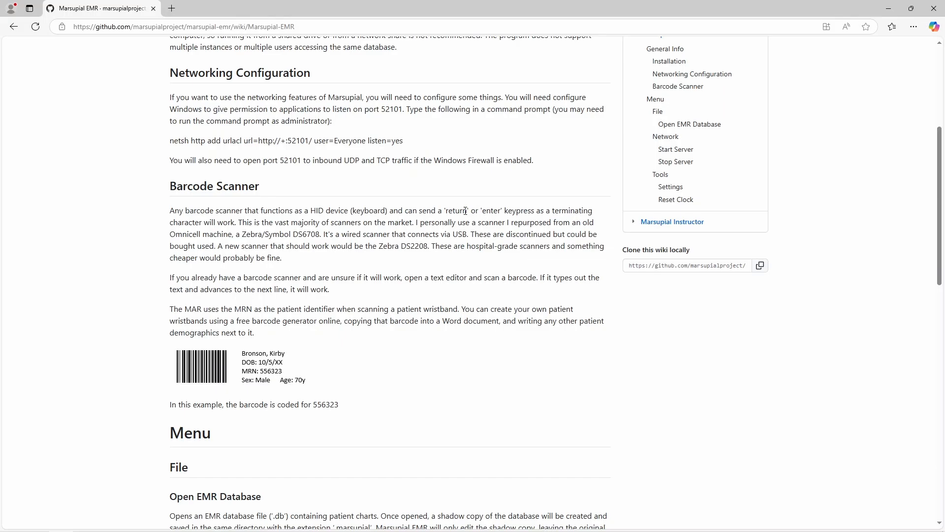
Step: Highlight the 'return' or 'enter' keypress mention, then move on to the barcode scanner section
drag(444, 211, 503, 215)
click(508, 212)
scroll(266, 318, down, 1)
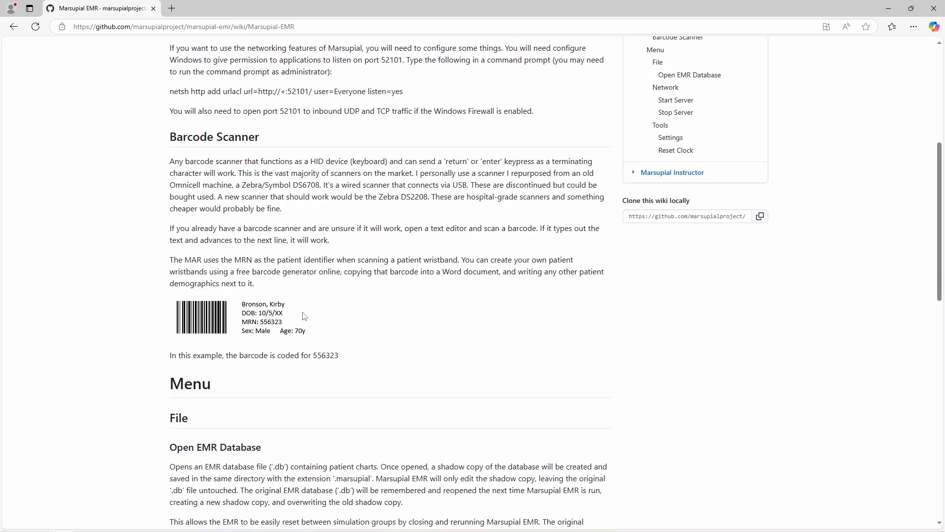
scroll(348, 322, down, 1)
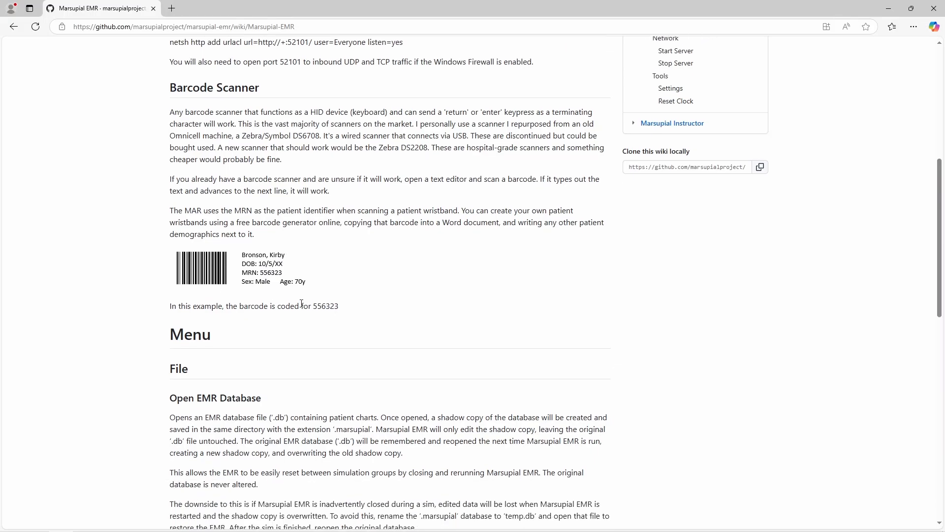
Step: Highlight the example barcode's coded number to point it out
double_click(327, 306)
click(345, 309)
drag(313, 305, 336, 310)
click(337, 311)
scroll(352, 314, down, 5)
scroll(355, 315, up, 10)
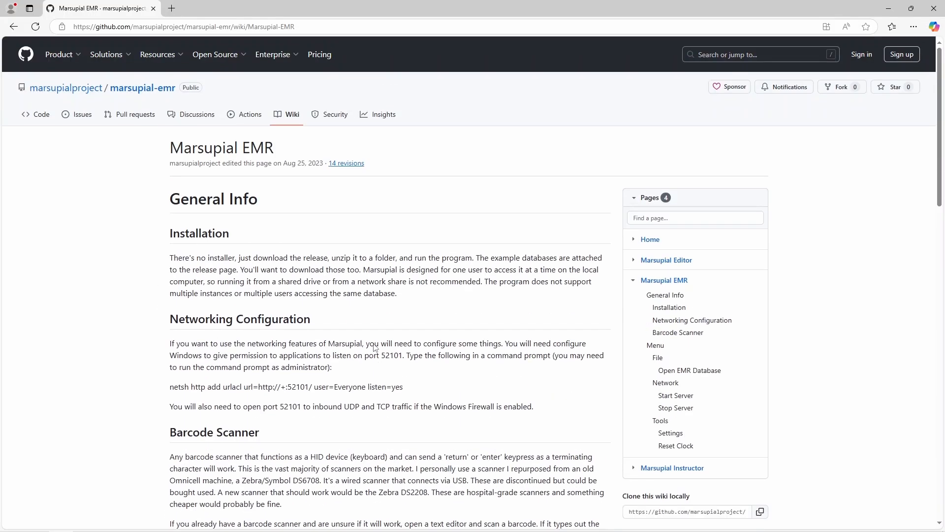
Step: Go back to the wiki Home page, then open the marsupialproject owner profile
click(288, 117)
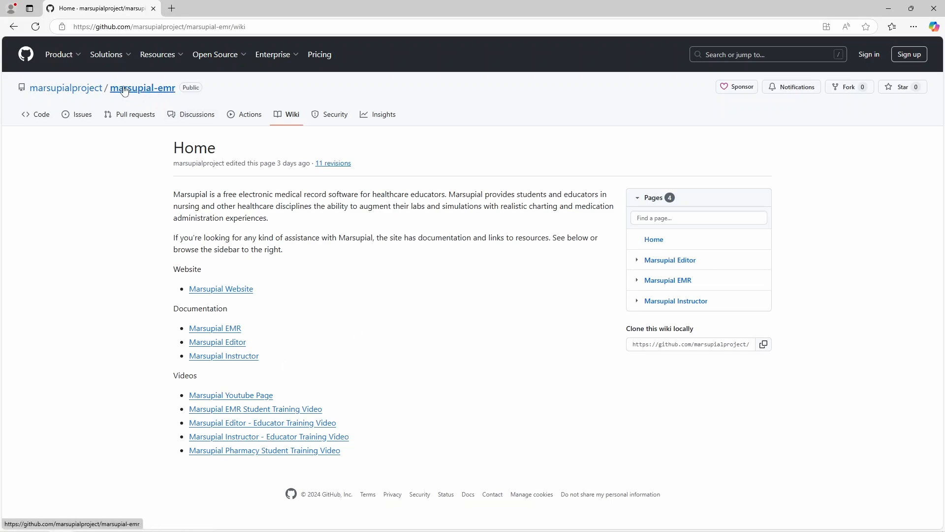
click(93, 89)
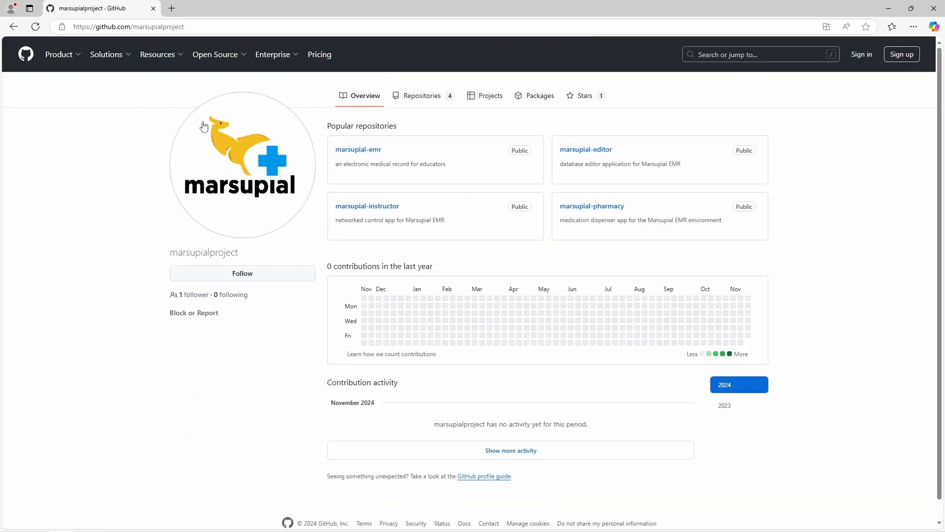